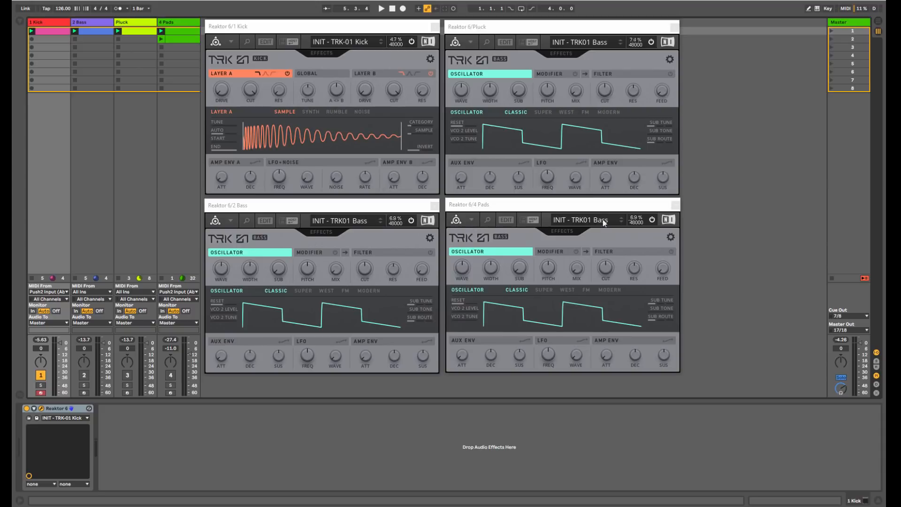
- Play the initial TRK-01 Kick pattern briefly to audition it, and stop playback
click(264, 60)
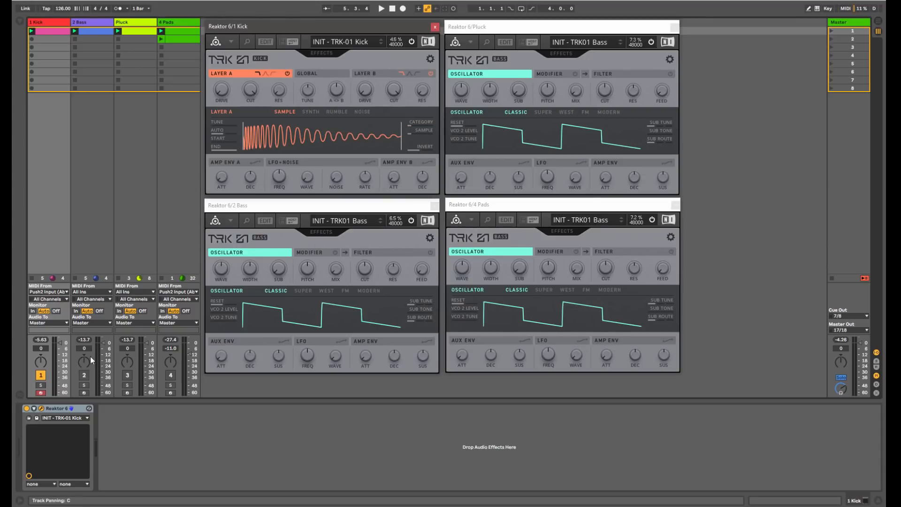
key(space)
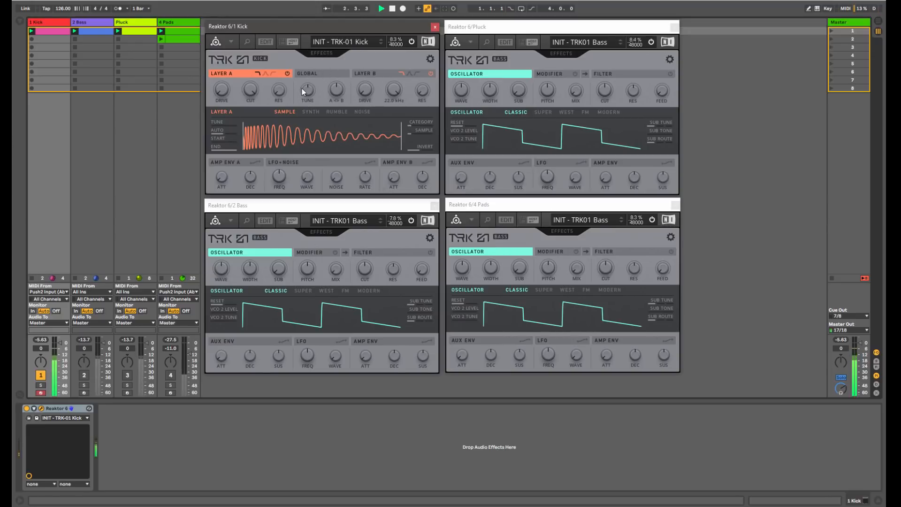
key(space)
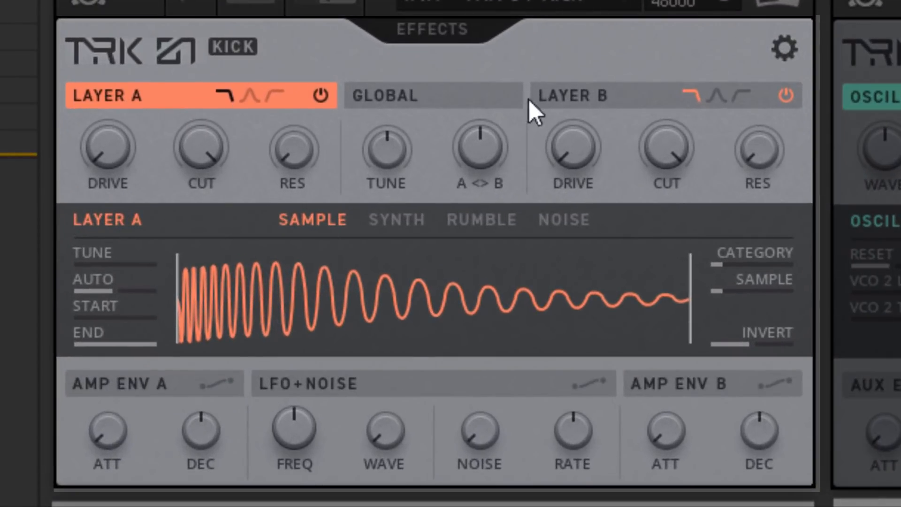
- Examine the kick's Layer A, Layer B and Global pages, including the A <> B crossfade
click(372, 73)
click(115, 92)
click(618, 100)
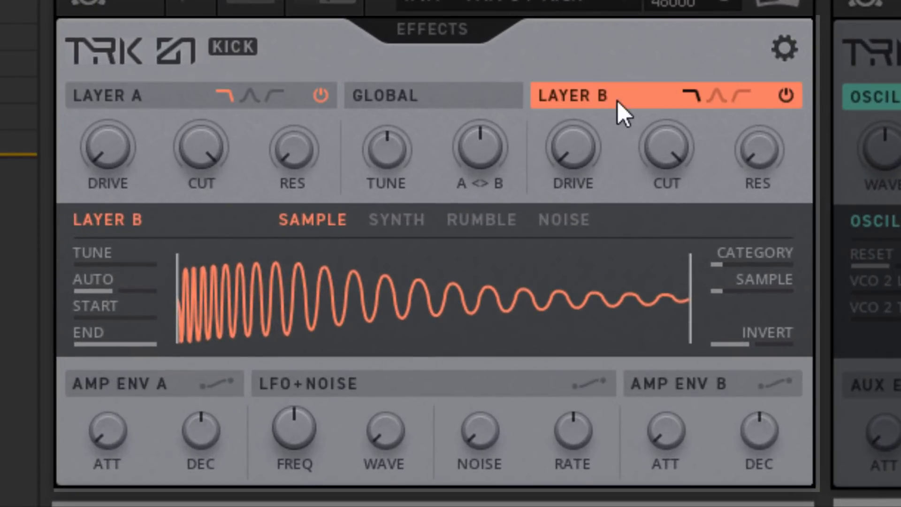
click(432, 93)
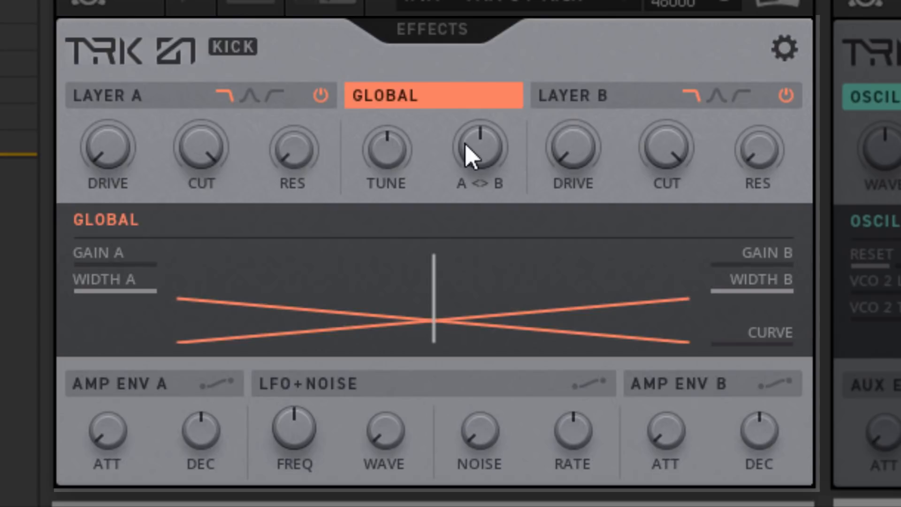
mouse_move(467, 150)
mouse_down()
mouse_move(499, 147)
mouse_move(447, 196)
mouse_move(346, 374)
mouse_move(521, 5)
mouse_move(505, 136)
mouse_move(476, 129)
mouse_move(483, 143)
mouse_up()
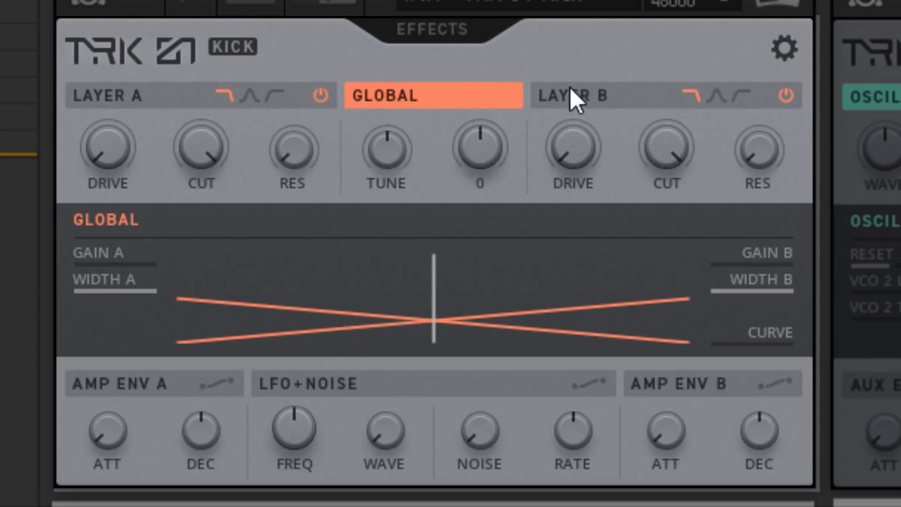
click(570, 89)
- Review Layer A's Synth, Rumble and Noise generators and return to Sample
click(123, 99)
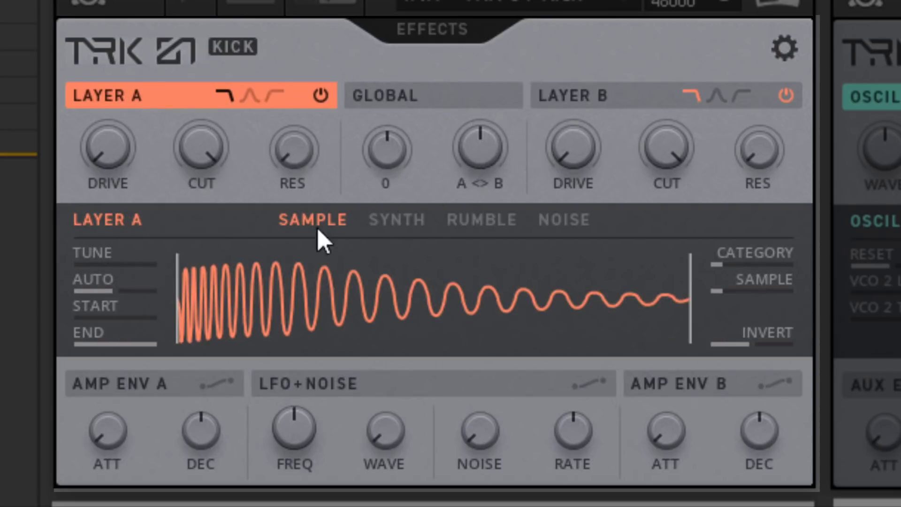
click(408, 219)
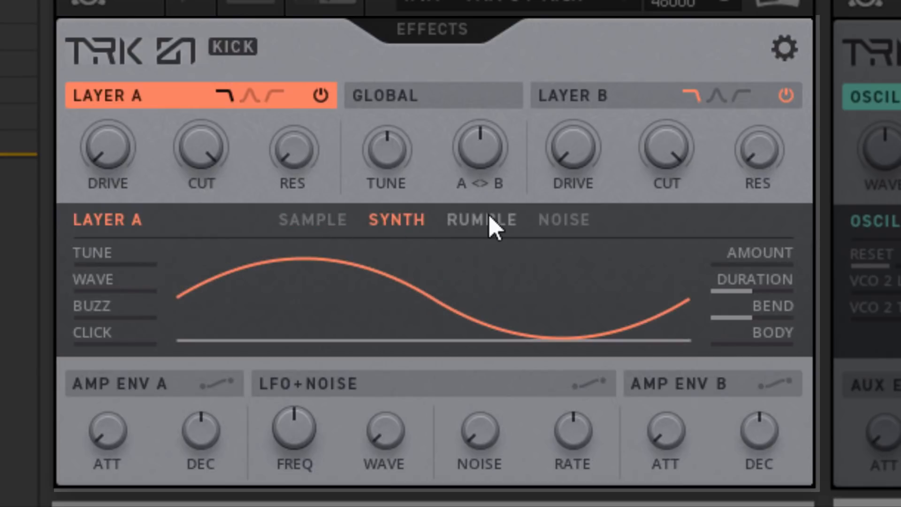
click(488, 214)
click(551, 215)
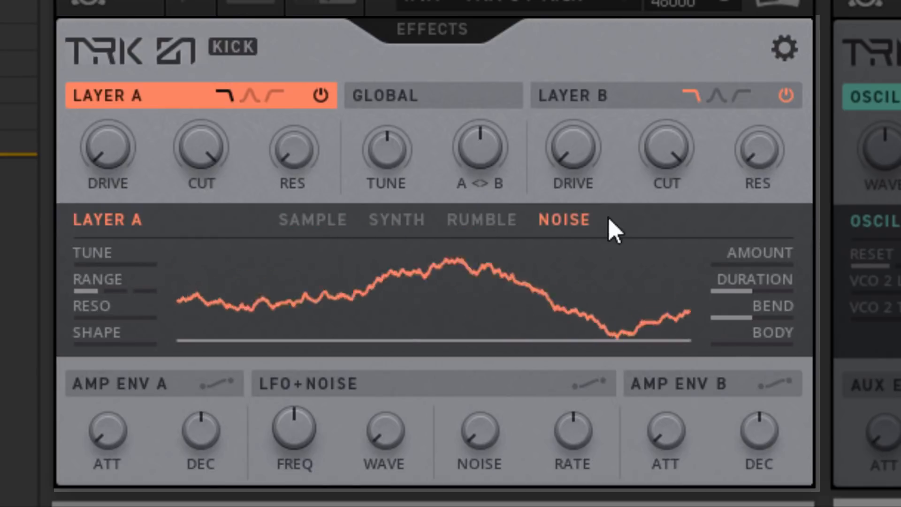
click(516, 219)
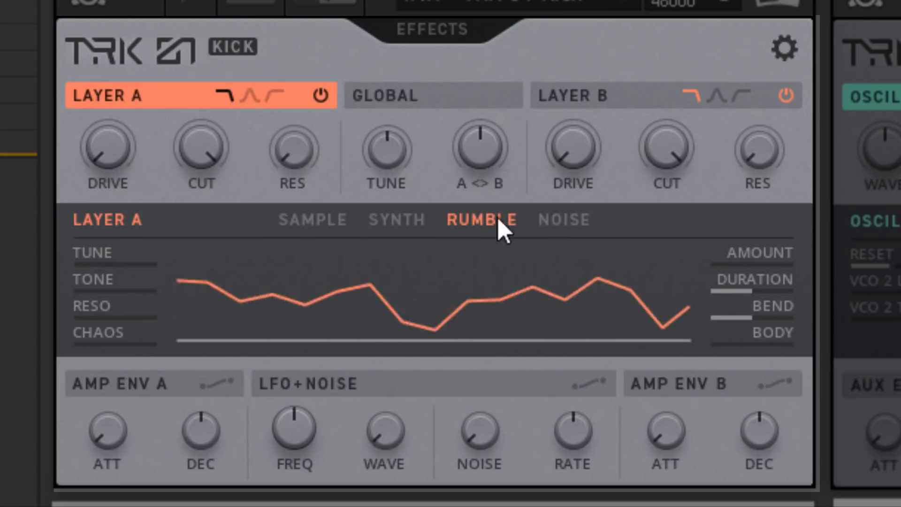
click(543, 215)
click(291, 226)
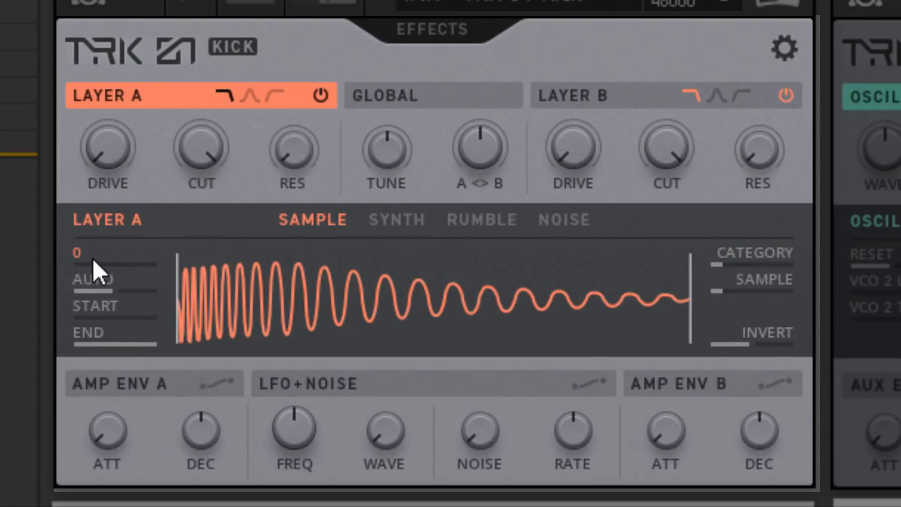
- Browse Layer A's sample categories through Digital, Acoustic, Sub and Drums to <USER>, and reset the category to Analog
drag(153, 259, 154, 238)
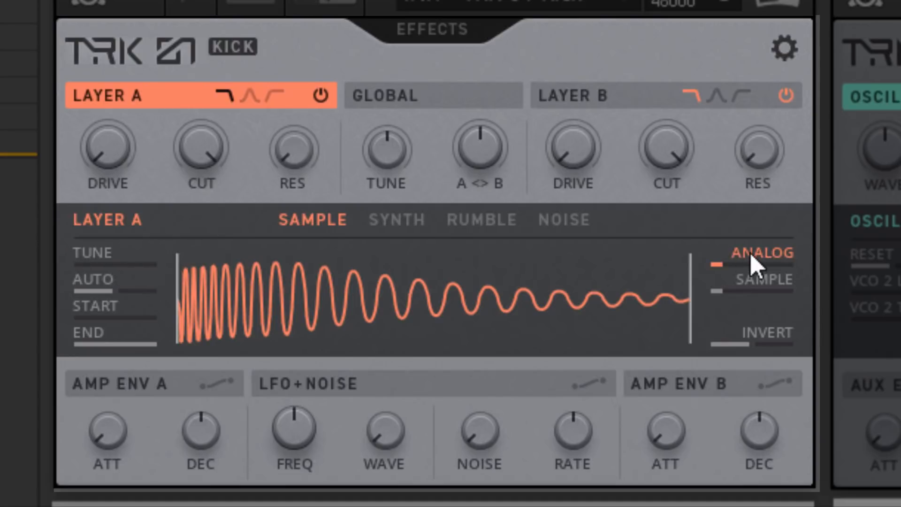
mouse_move(750, 253)
mouse_down()
mouse_move(760, 252)
mouse_move(753, 200)
mouse_up()
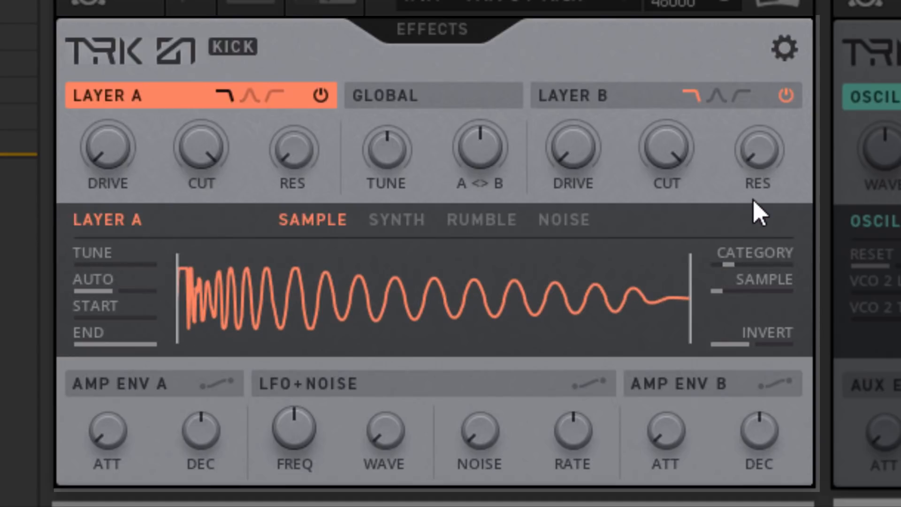
drag(744, 239, 748, 193)
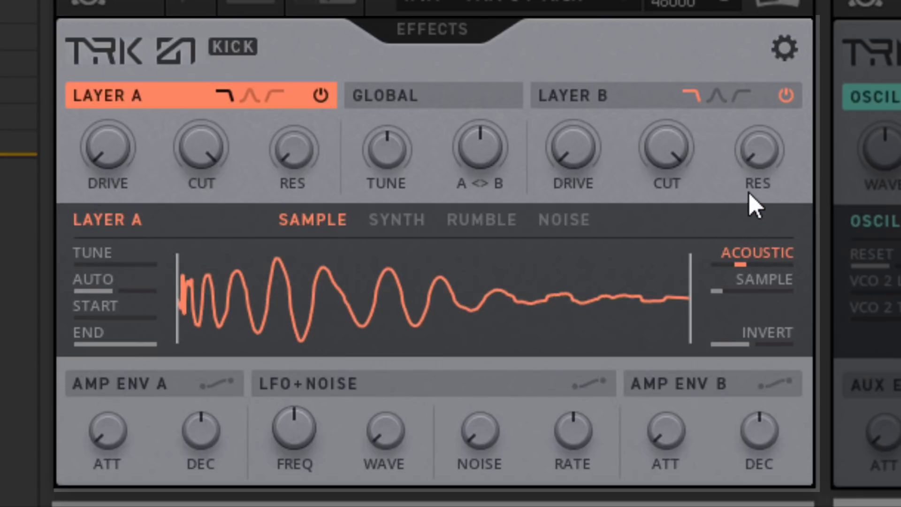
drag(750, 249, 759, 190)
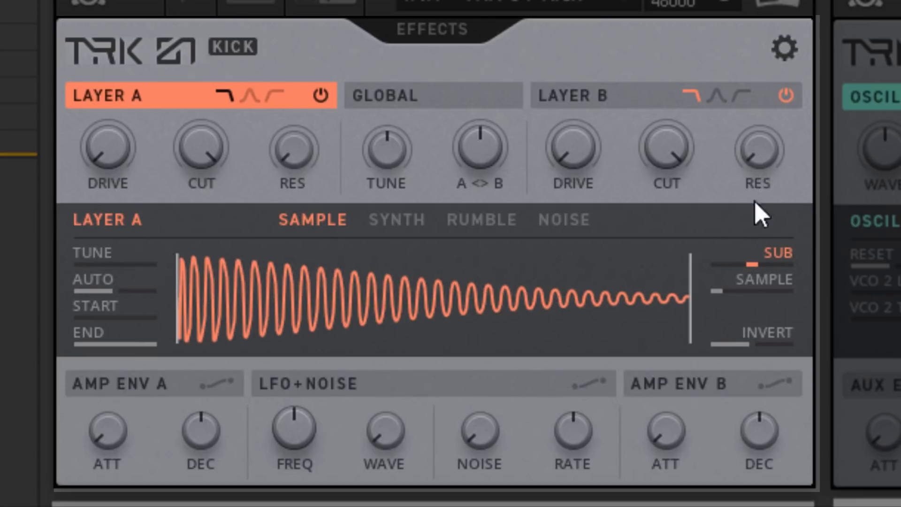
drag(767, 255, 773, 207)
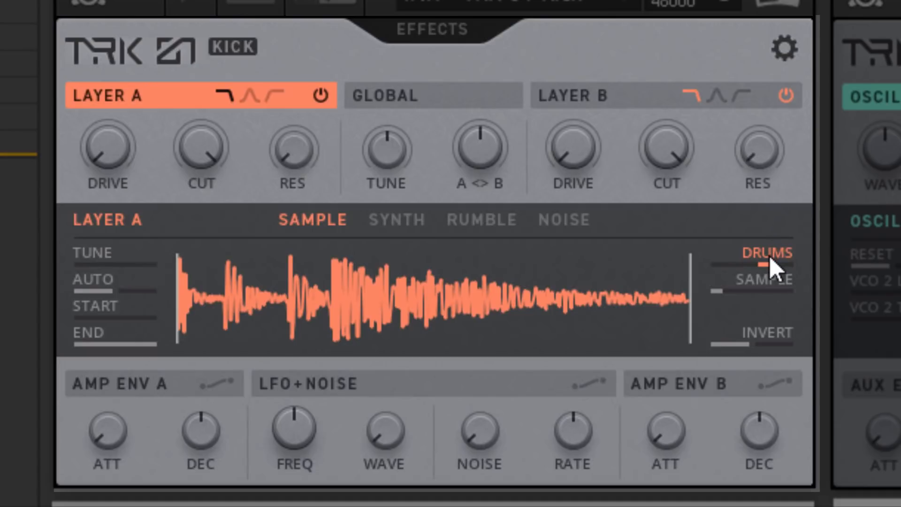
drag(770, 255, 788, 126)
mouse_move(780, 253)
mouse_down()
mouse_move(745, 406)
mouse_move(782, 75)
mouse_up()
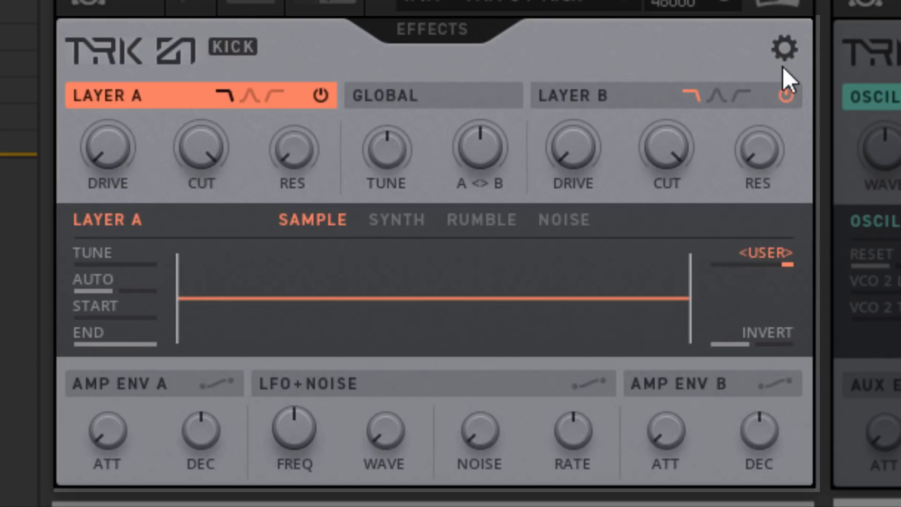
double_click(769, 256)
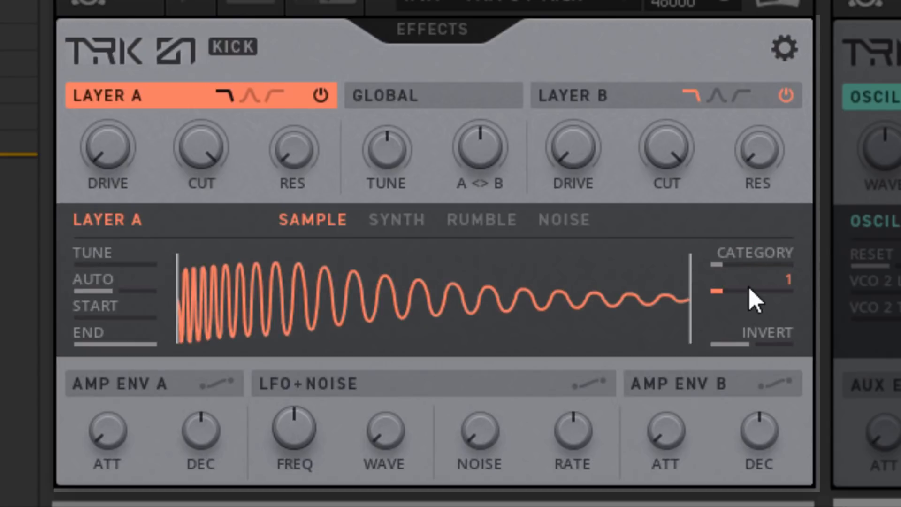
- Choose the next sample for Layer A, trying the Digital category before settling on Analog
drag(748, 287, 769, 226)
drag(760, 246, 768, 219)
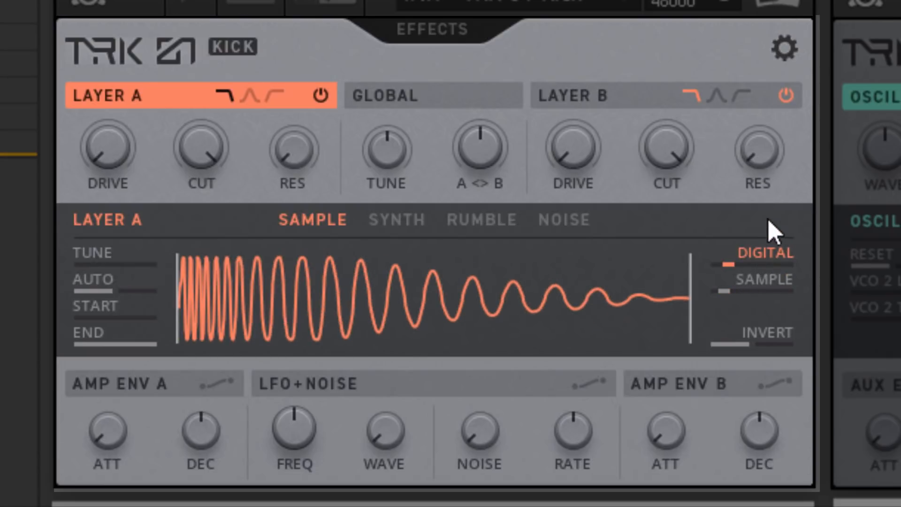
mouse_move(763, 262)
mouse_down()
mouse_move(770, 1)
mouse_move(755, 186)
mouse_move(765, 309)
mouse_move(762, 267)
mouse_up()
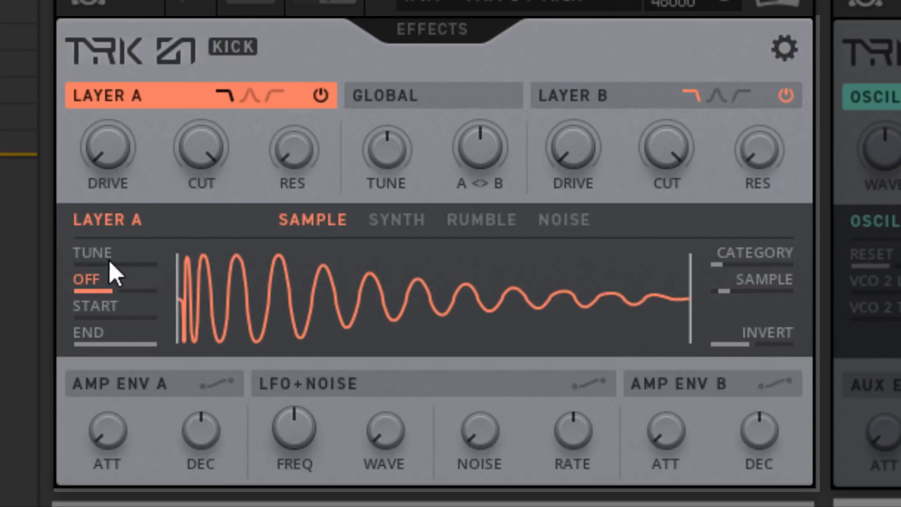
- Try out Layer A's Tune, Auto, Start and End sample controls and restore their default settings
mouse_move(112, 251)
mouse_down()
mouse_move(151, 66)
mouse_move(123, 356)
mouse_move(117, 249)
mouse_up()
double_click(117, 249)
click(102, 289)
click(102, 289)
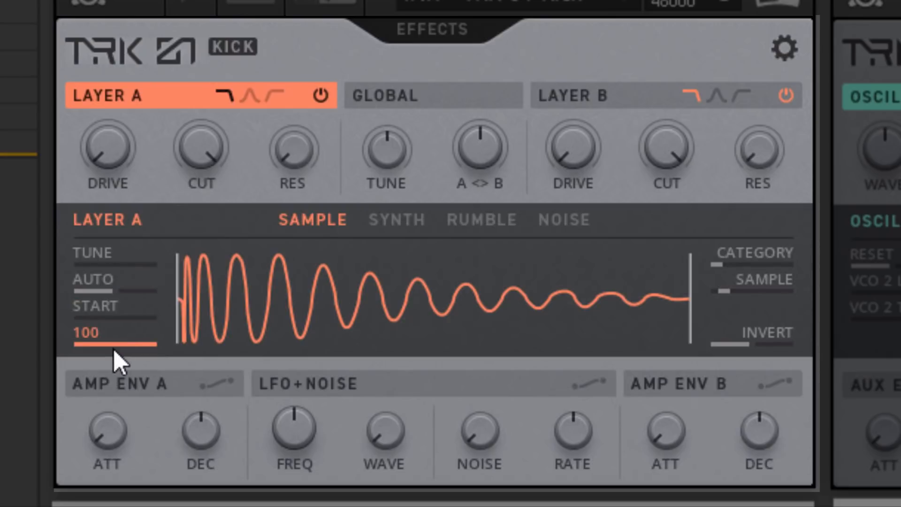
mouse_move(123, 317)
mouse_down()
mouse_move(156, 142)
mouse_move(205, 30)
mouse_move(239, 4)
mouse_move(179, 386)
mouse_up()
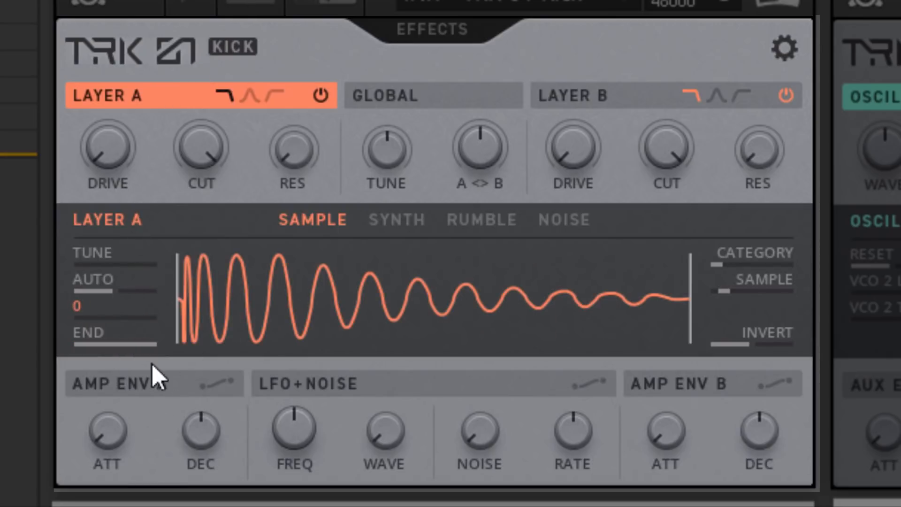
drag(147, 338, 548, 237)
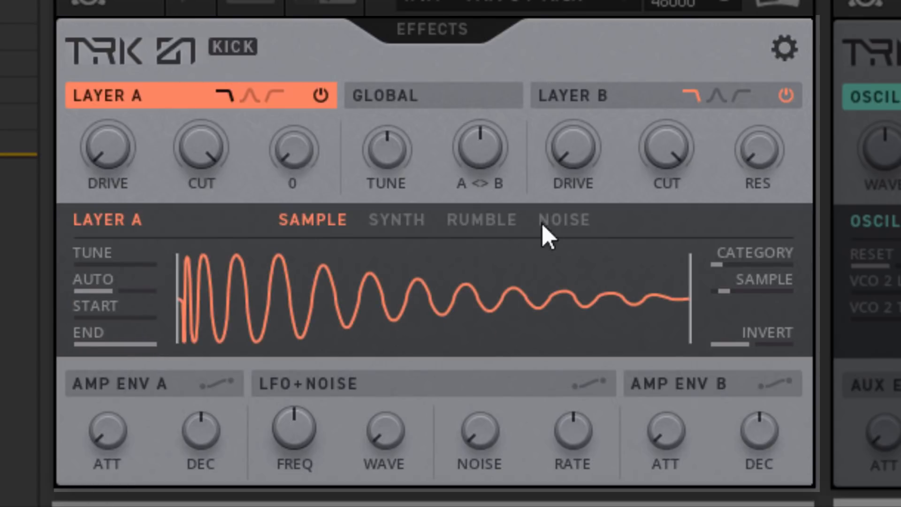
- Sweep the A <> B crossfade down to -100 and settle it slightly toward Layer A
drag(480, 150, 480, 221)
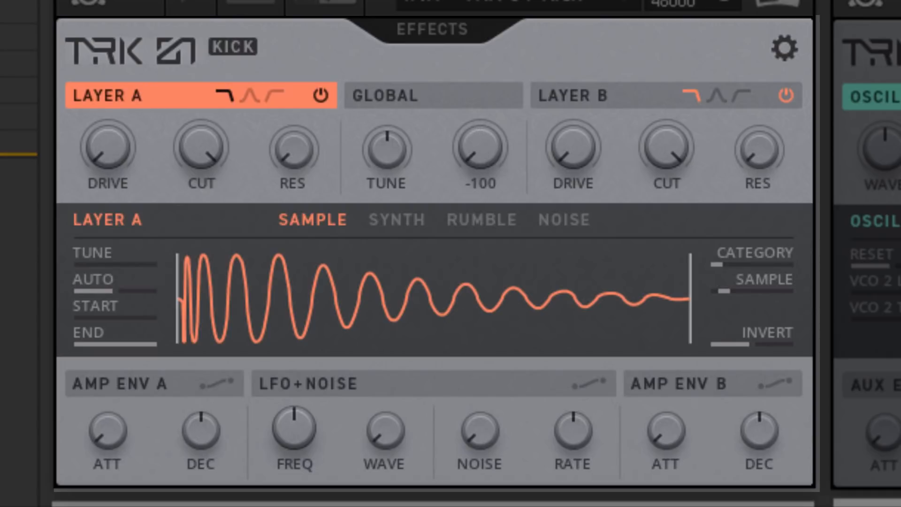
drag(480, 150, 498, 138)
drag(491, 179, 490, 218)
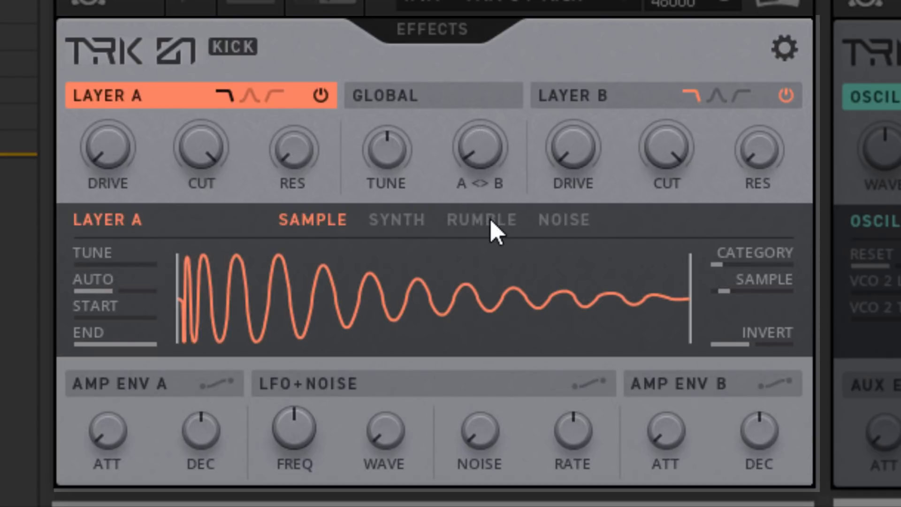
drag(491, 159, 553, 40)
- Switch Layer B to the Rumble generator and turn Layer A off to isolate it
click(596, 100)
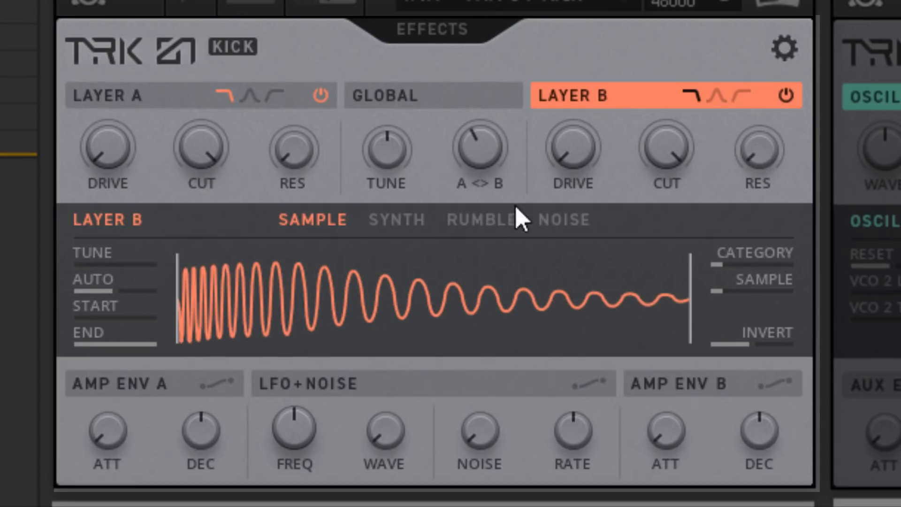
click(744, 256)
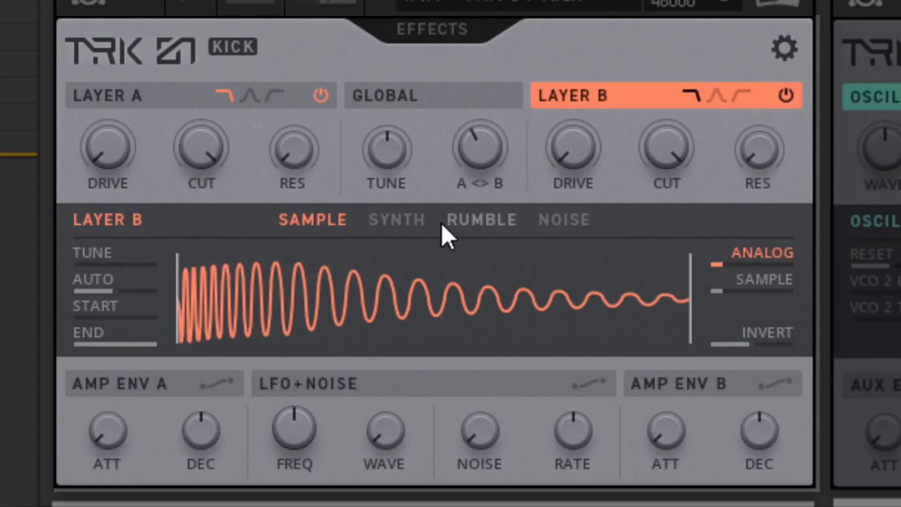
click(503, 220)
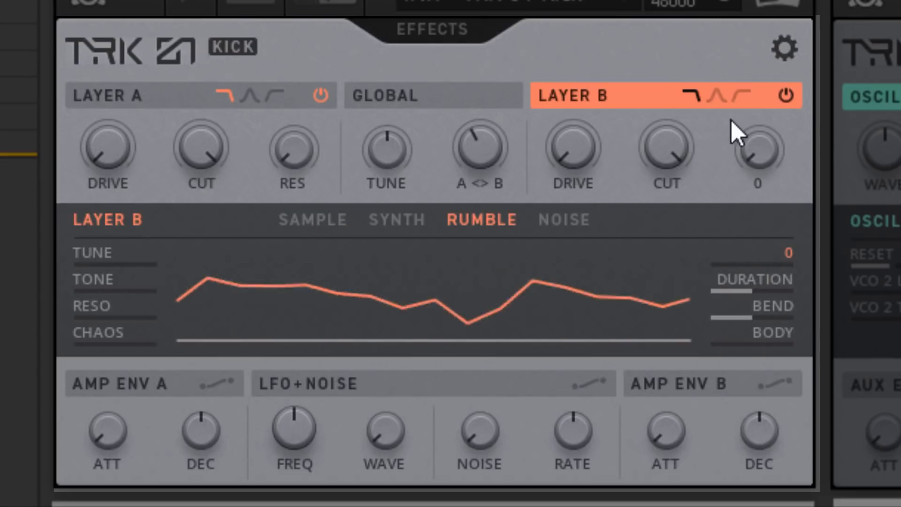
click(320, 95)
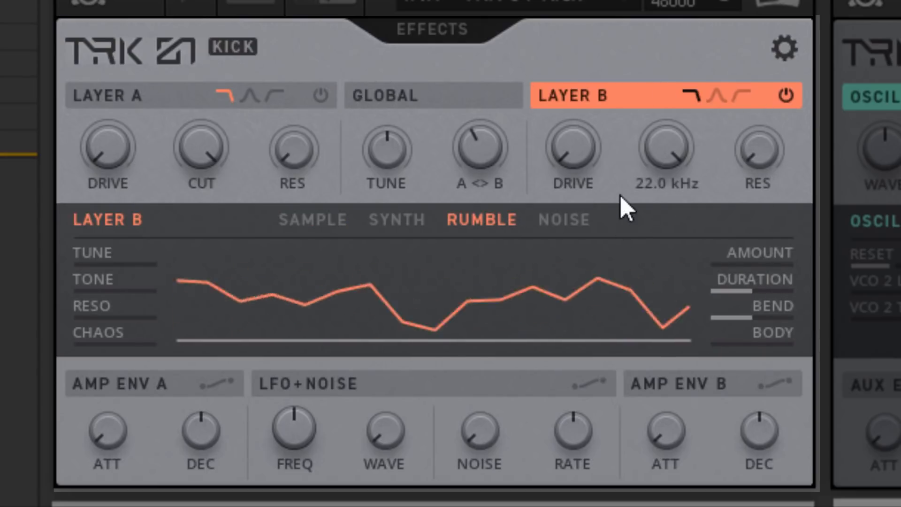
- Raise the Layer B rumble's Tune to maximum and set its Drive to 34
drag(574, 137, 572, 97)
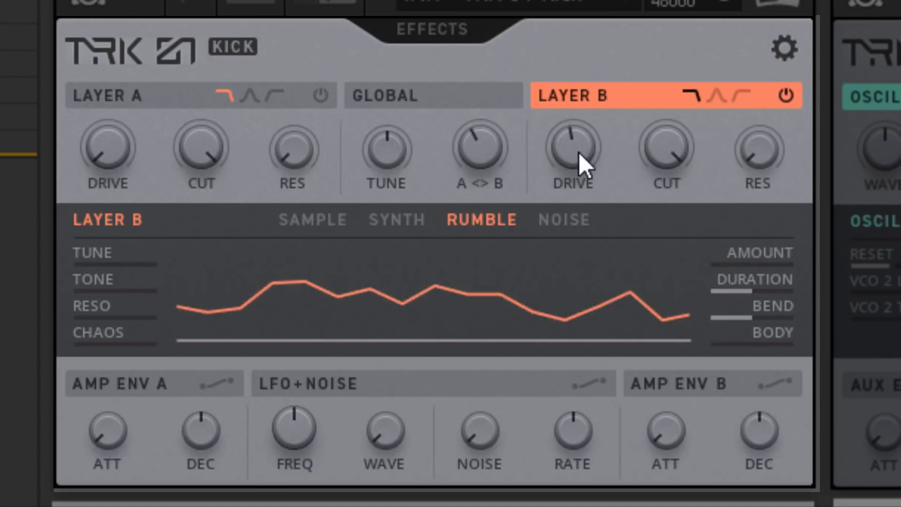
drag(580, 153, 120, 218)
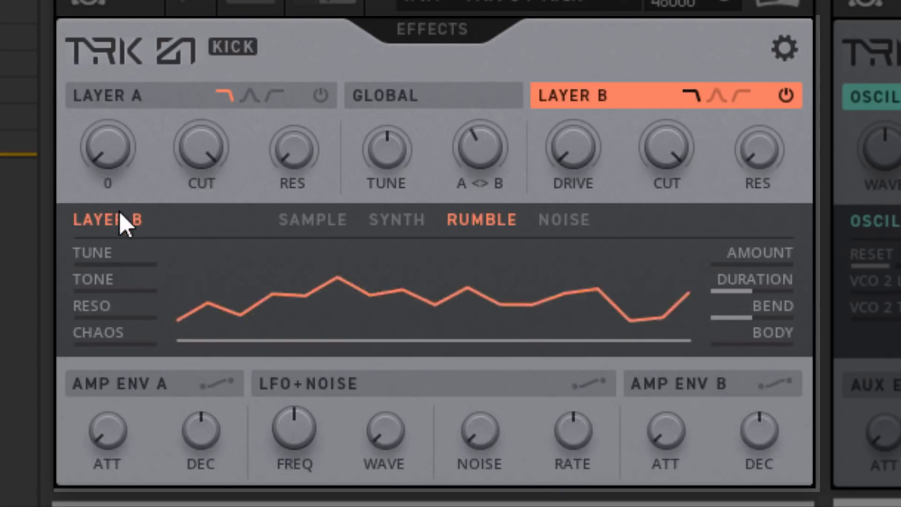
mouse_move(576, 157)
mouse_down()
mouse_move(571, 82)
mouse_move(575, 111)
mouse_move(597, 8)
mouse_move(582, 145)
mouse_up()
drag(125, 261, 174, 19)
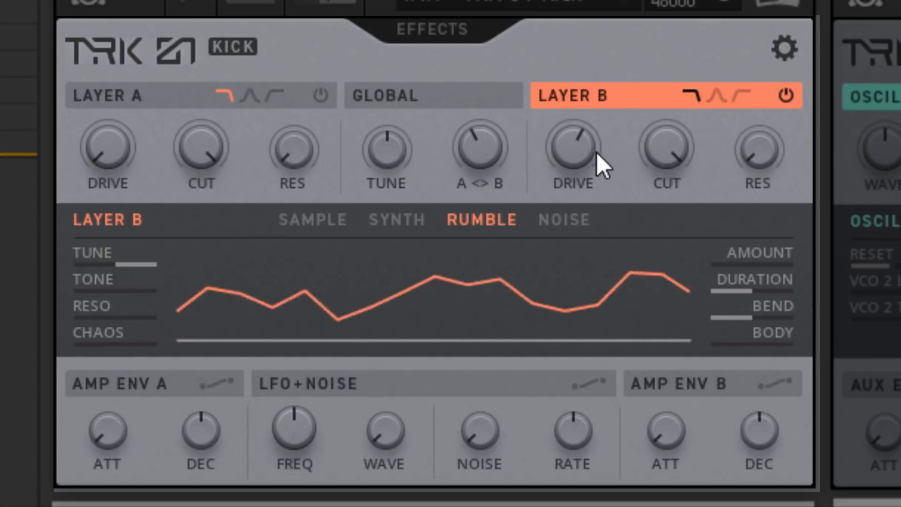
drag(597, 154, 564, 351)
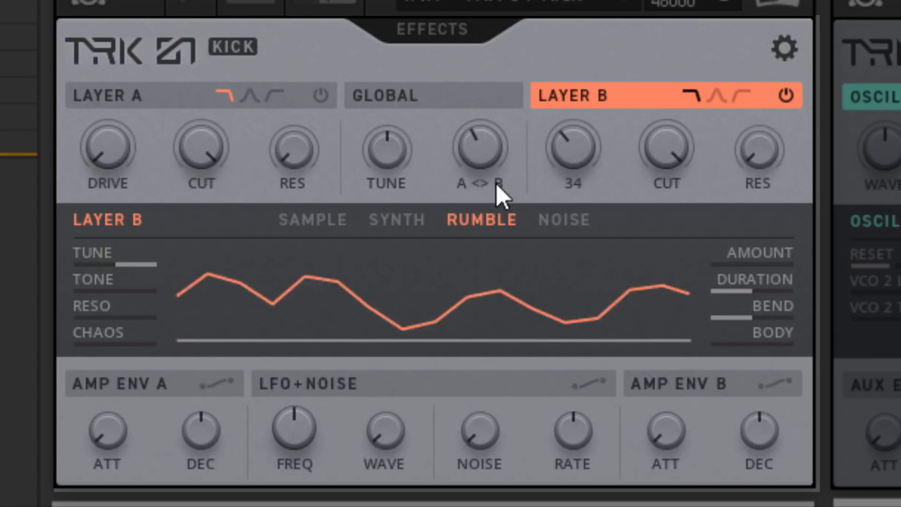
- Turn Layer A back on and blend the layers by moving A <> B further toward A and slightly lowering Layer B's Drive
drag(496, 184, 483, 230)
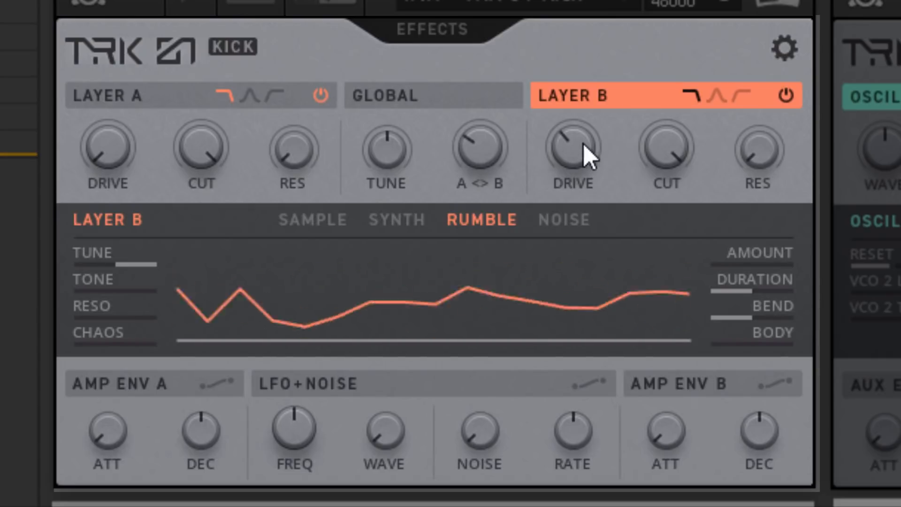
drag(584, 144, 578, 166)
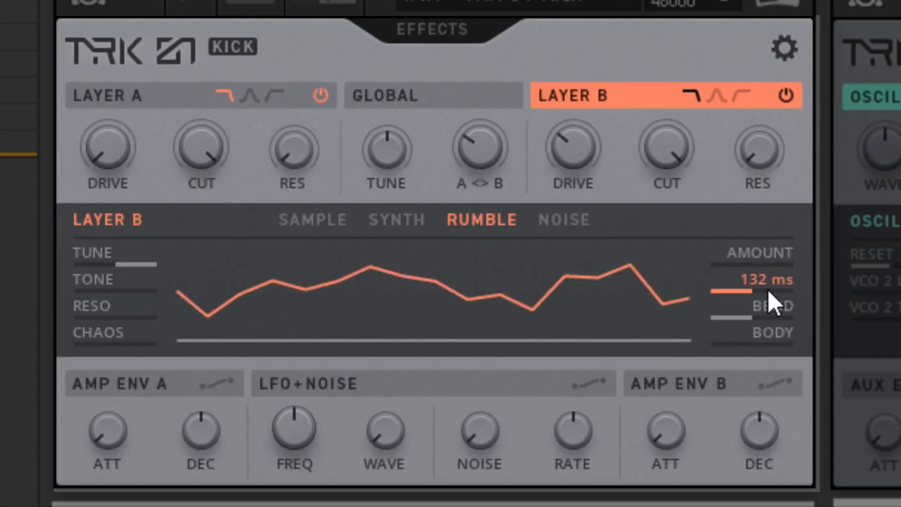
- Shorten the Layer B rumble's Duration and raise its Tone and Chaos moderately
mouse_move(769, 291)
mouse_down()
mouse_move(747, 365)
mouse_move(739, 309)
mouse_move(756, 289)
mouse_up()
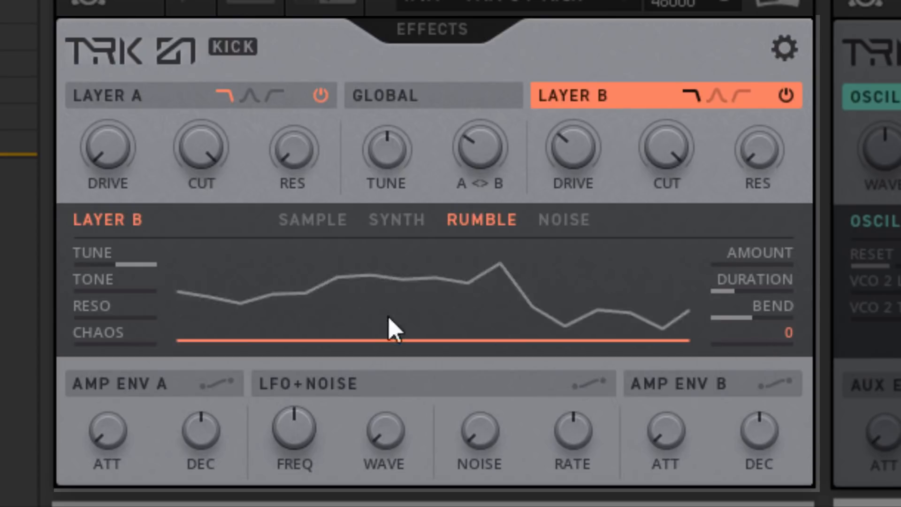
drag(129, 291, 161, 232)
drag(107, 336, 409, 276)
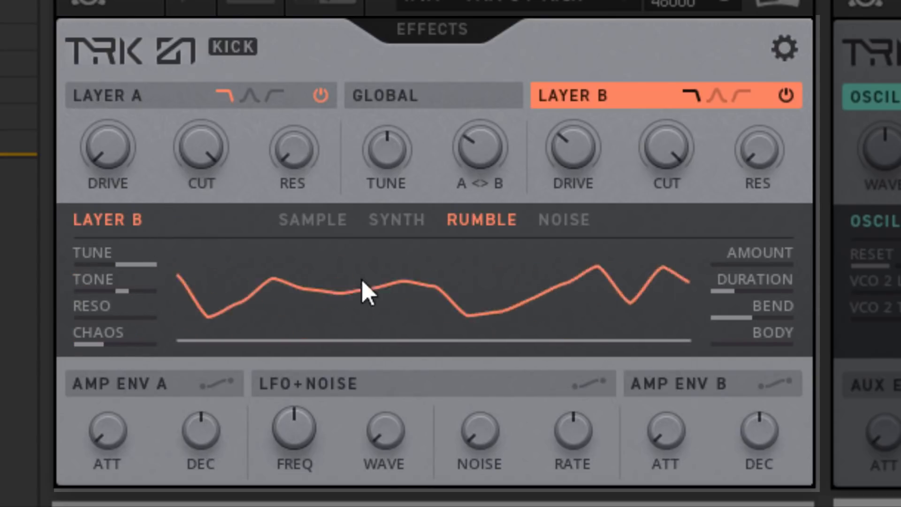
- Display Amp Env A's modulation routing and shorten the envelope's Decay to below 109 ms
click(160, 382)
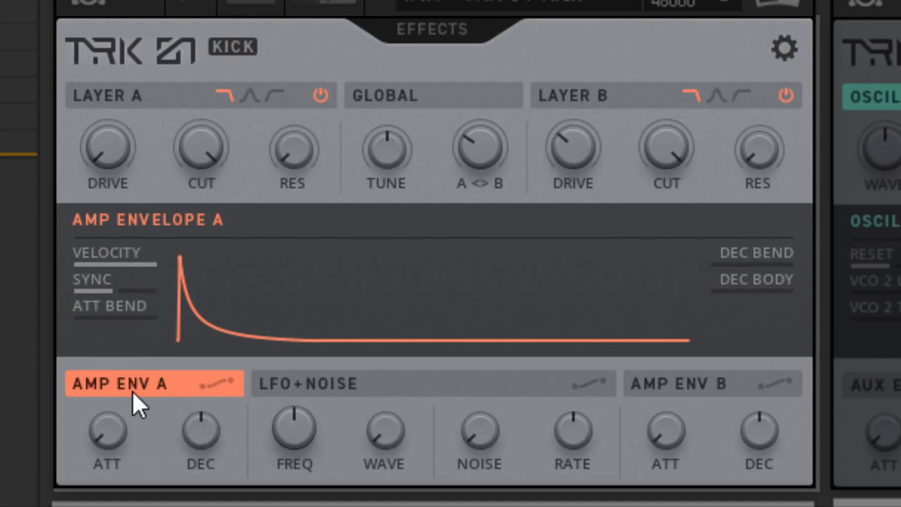
click(228, 384)
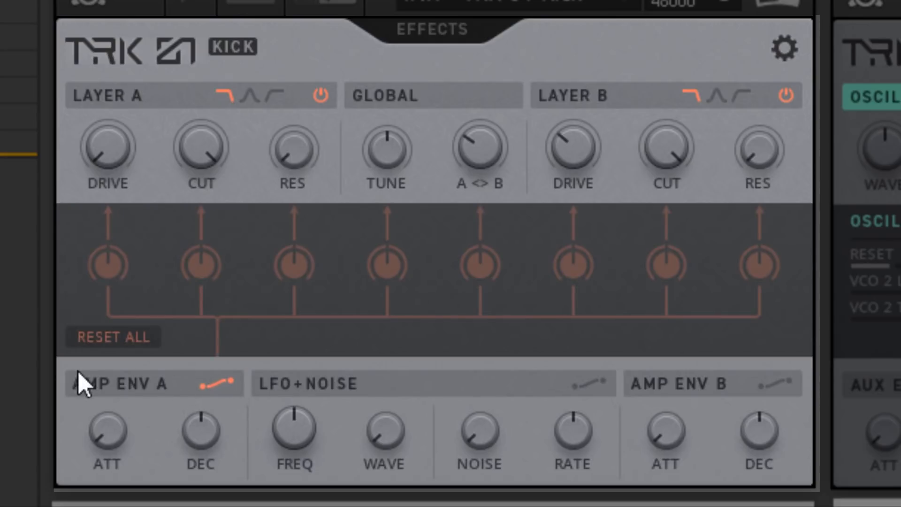
click(219, 386)
click(218, 386)
drag(204, 435, 179, 505)
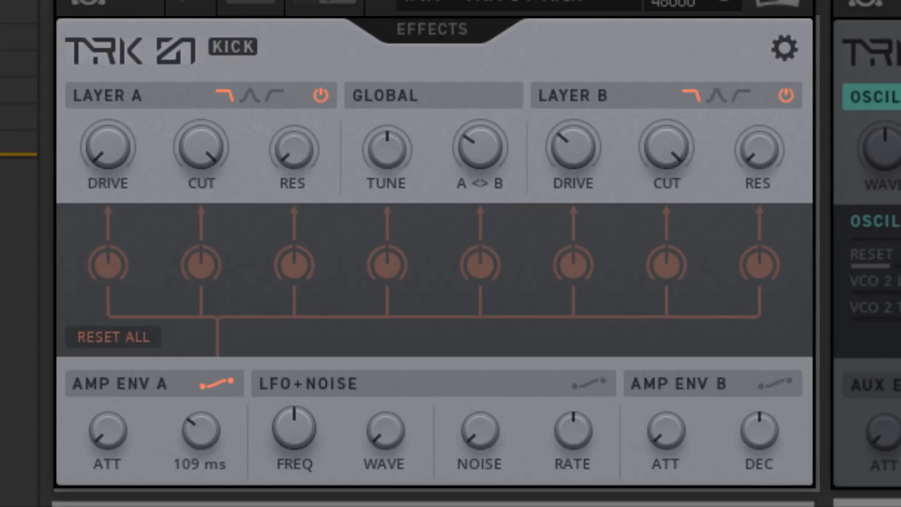
mouse_move(198, 438)
mouse_down()
mouse_move(228, 337)
mouse_move(302, 190)
mouse_move(292, 180)
mouse_move(255, 441)
mouse_move(204, 443)
mouse_move(196, 458)
mouse_move(203, 430)
mouse_up()
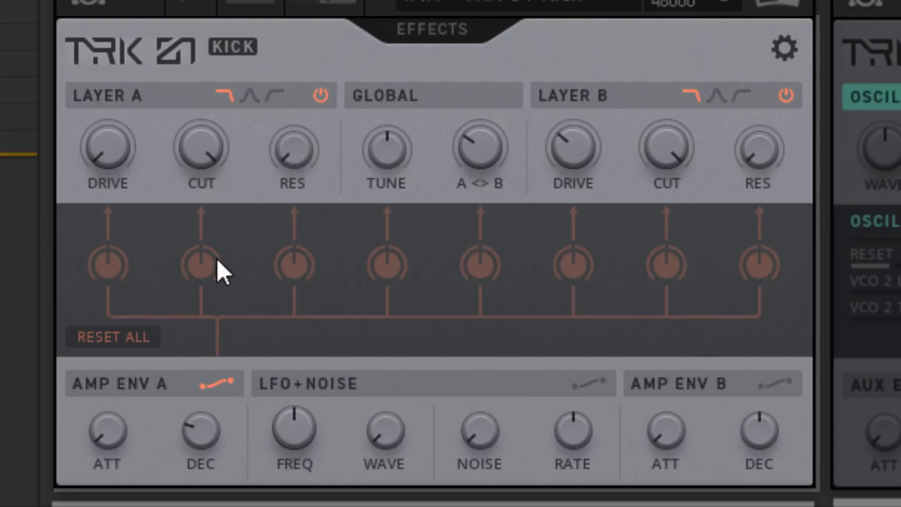
- Set Layer A's Cut to 9.93 kHz and modulate it strongly from Amp Env A, with the Decay lengthened to about 1.86 s
mouse_move(198, 148)
drag(204, 188, 195, 382)
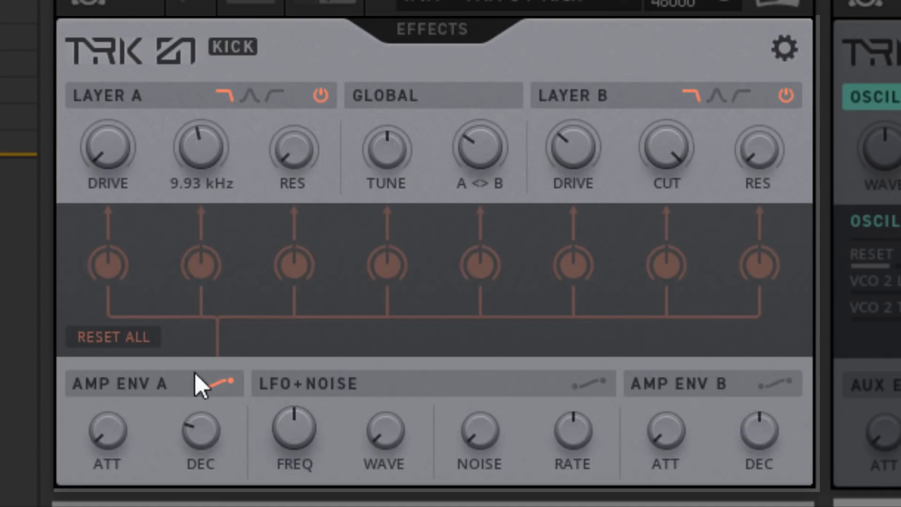
drag(202, 275, 239, 87)
drag(181, 472, 312, 23)
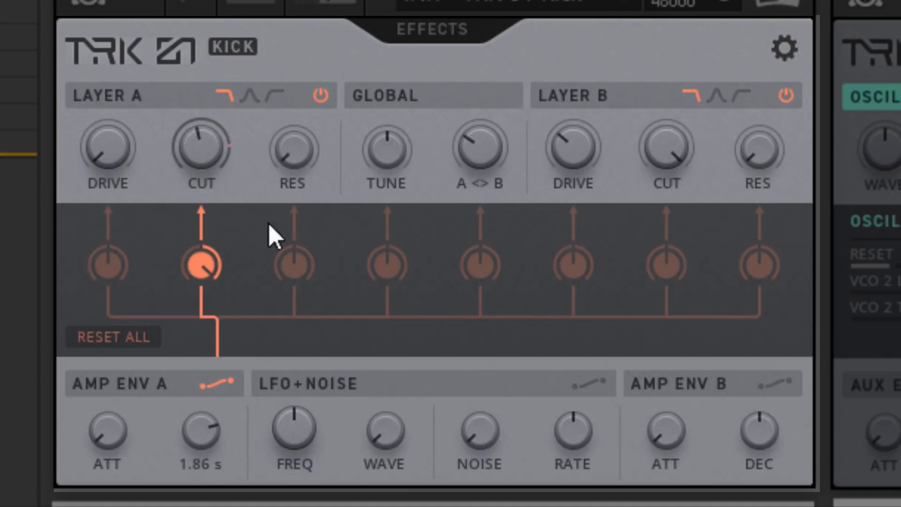
drag(211, 451, 199, 404)
- With Layer B off, reshape Layer A's filter with Cut at 5.80 kHz, slightly less envelope modulation and Res near the midpoint
drag(198, 153, 181, 258)
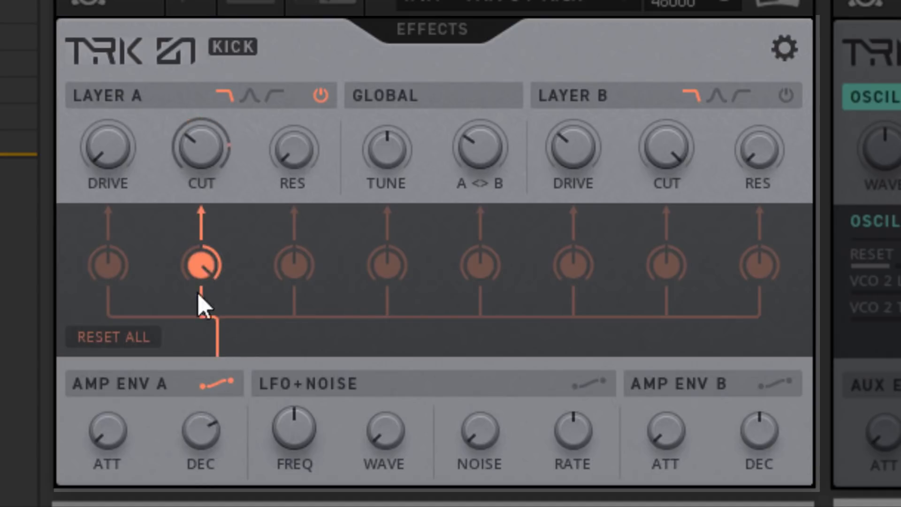
mouse_move(198, 294)
mouse_down()
mouse_move(190, 444)
mouse_move(222, 257)
mouse_move(205, 273)
mouse_move(216, 276)
mouse_up()
mouse_move(195, 156)
drag(198, 147, 193, 157)
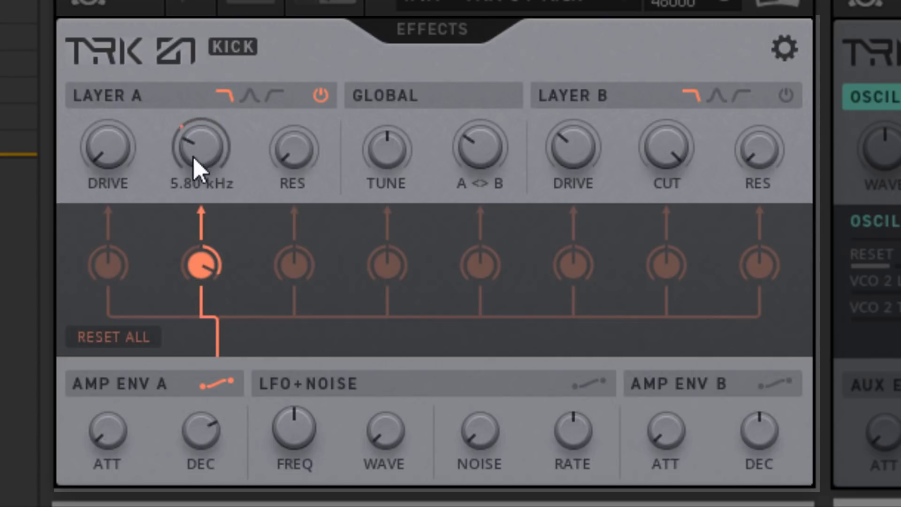
drag(289, 137, 288, 0)
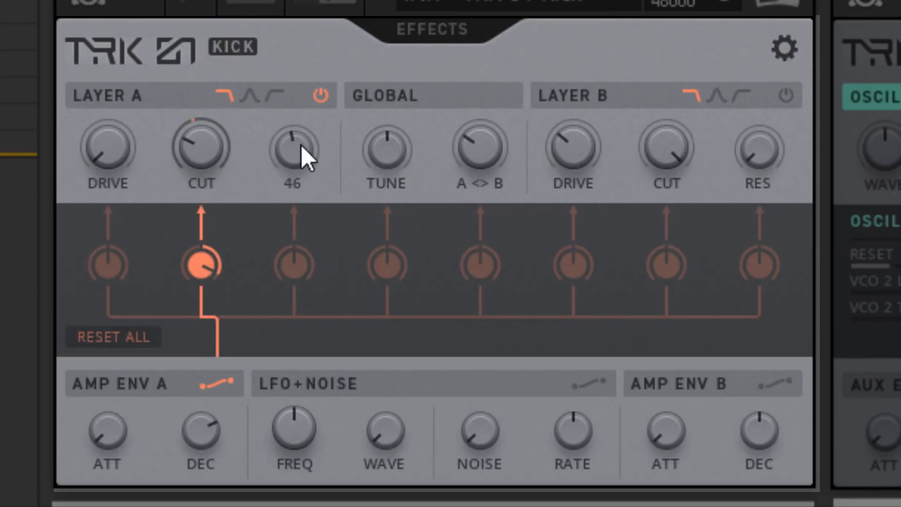
drag(302, 146, 286, 208)
- Turn Layer B back on and switch its filter from low-pass to high-pass, with Cut just below 8.47 kHz
click(786, 96)
drag(662, 143, 596, 504)
drag(665, 148, 666, 287)
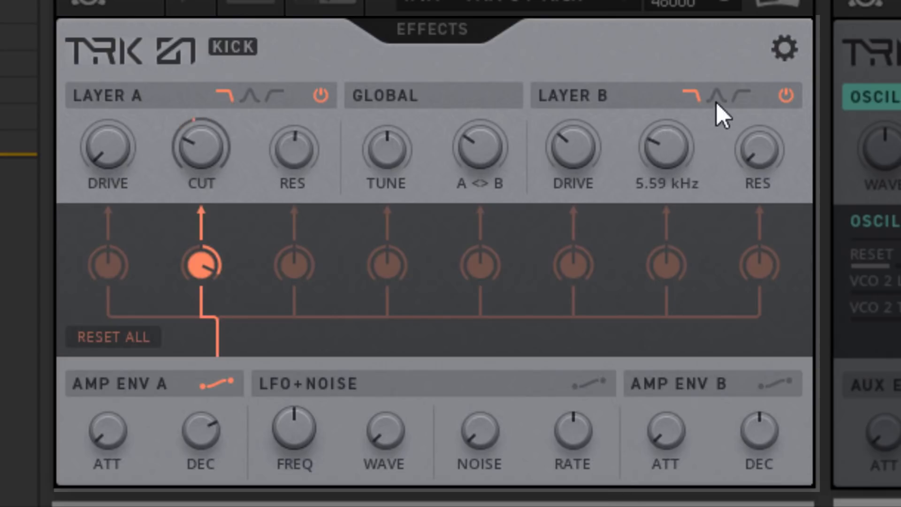
click(737, 93)
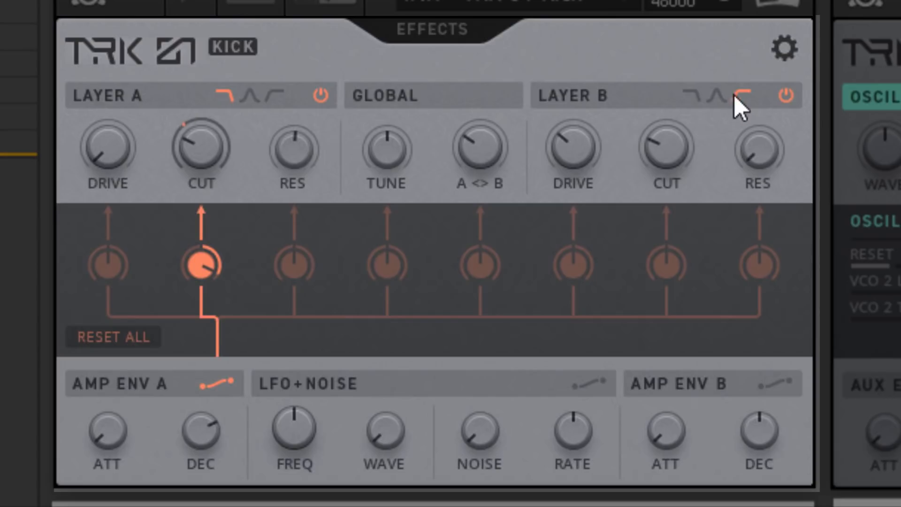
drag(667, 148, 667, 49)
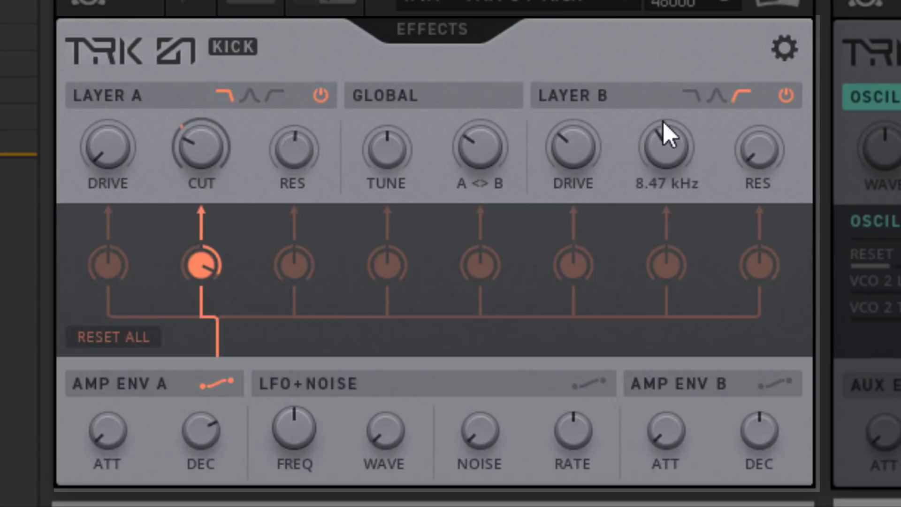
drag(664, 122, 660, 188)
- Raise Layer B's Drive slightly and give Layer A a small amount of Drive, just under 13
drag(583, 140, 563, 131)
drag(104, 143, 99, 3)
drag(100, 144, 95, 214)
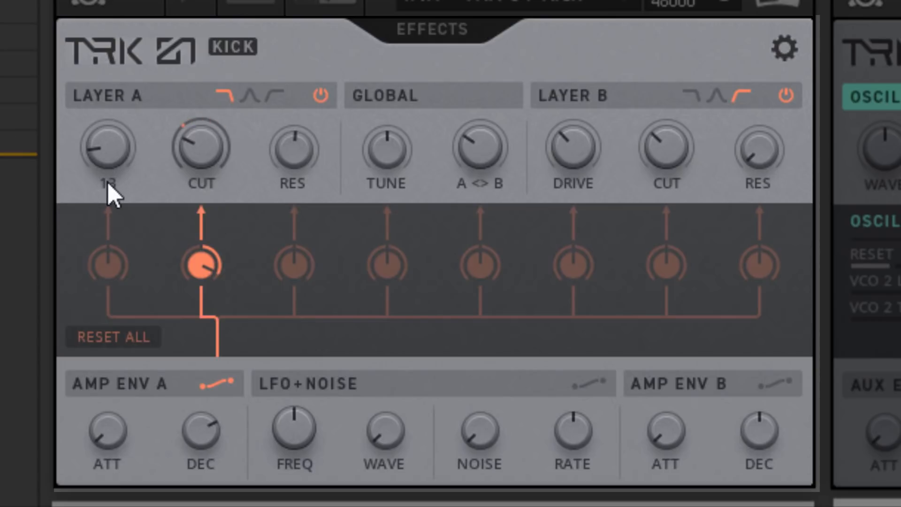
drag(104, 162, 121, 217)
- Add a little Noise, just under 16, to the LFO and slow its Freq to about 2.36 Hz
click(458, 393)
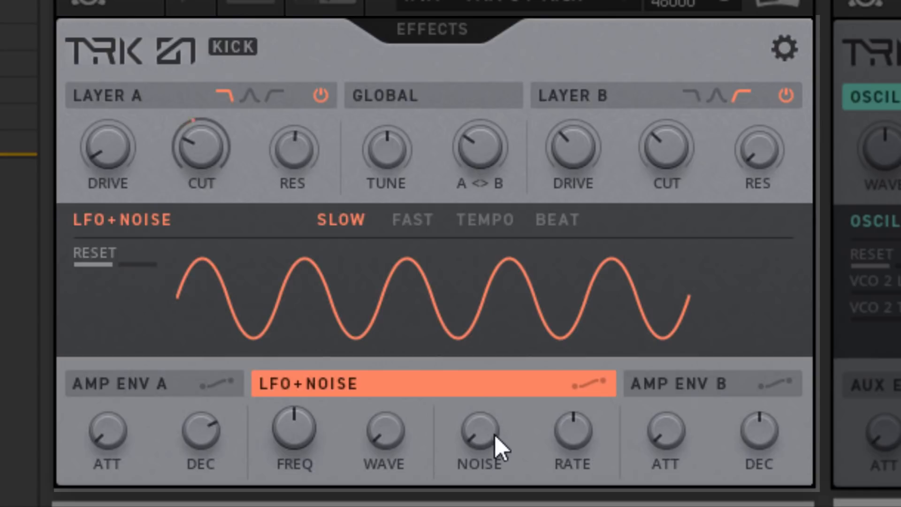
drag(480, 433, 482, 289)
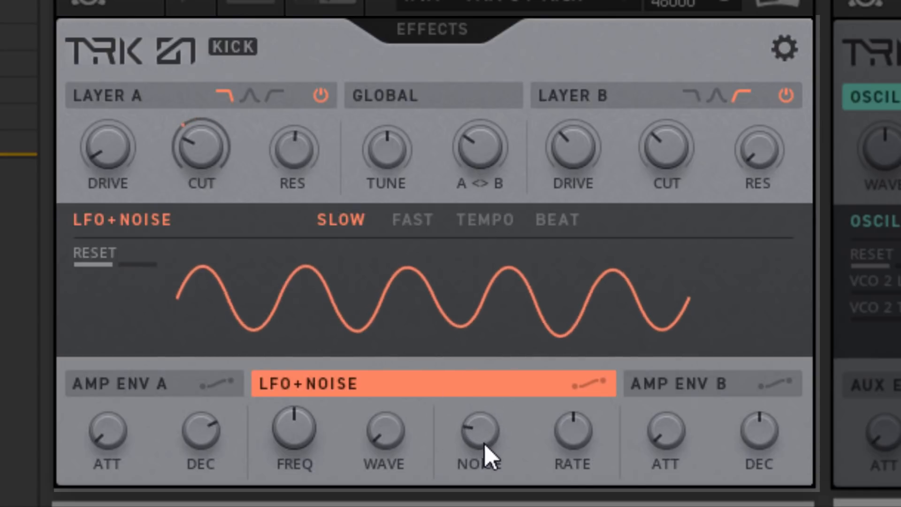
drag(484, 425, 481, 444)
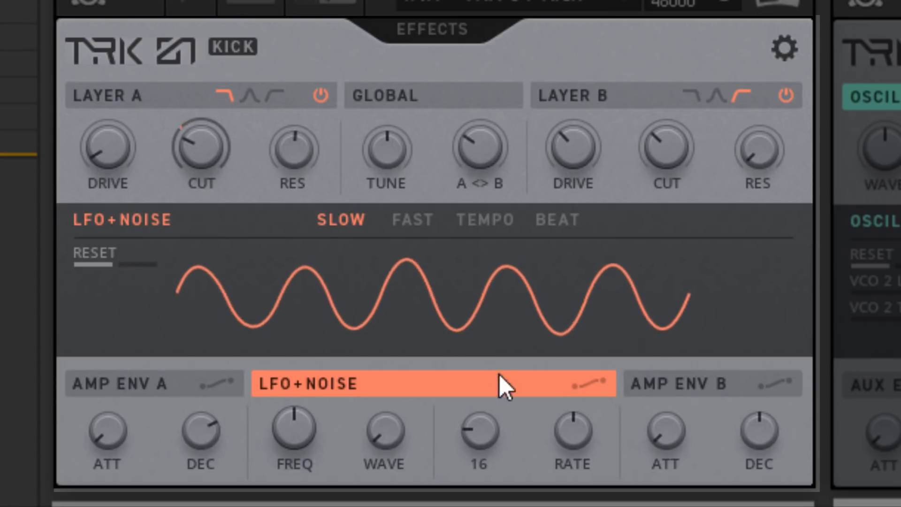
drag(480, 409, 477, 441)
drag(315, 415, 272, 446)
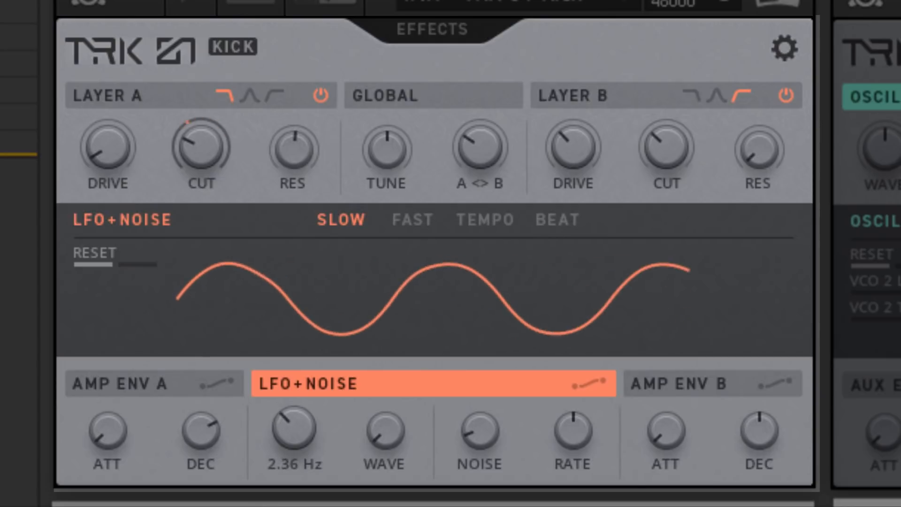
- Modulate the A <> B crossfade slightly from LFO+Noise and set the LFO's Wave to about 17
click(577, 382)
drag(479, 265, 493, 238)
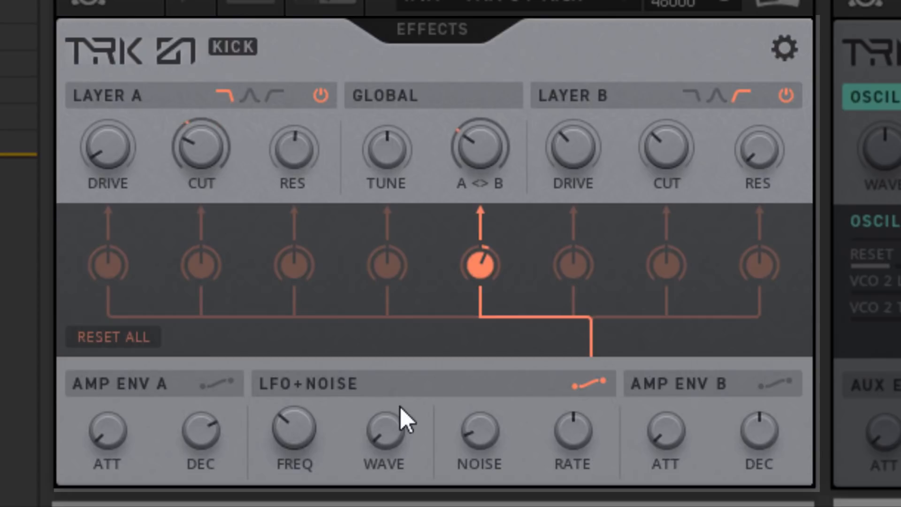
click(392, 380)
drag(388, 436, 386, 353)
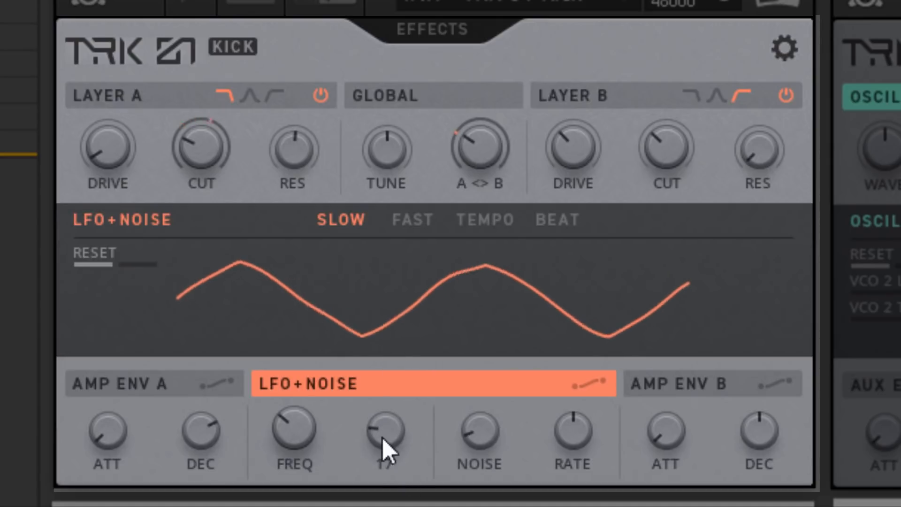
- Open Amp Env B and shorten its Decay
click(722, 386)
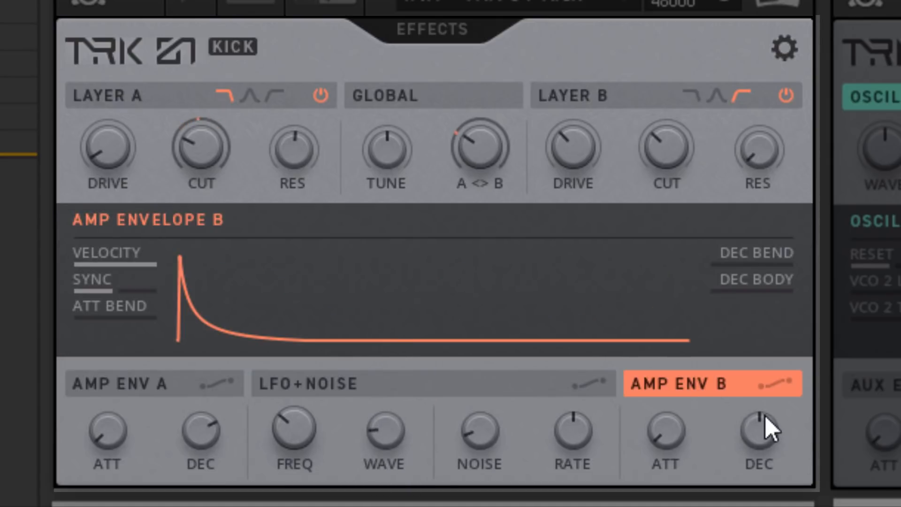
drag(760, 429, 743, 506)
drag(759, 432, 726, 443)
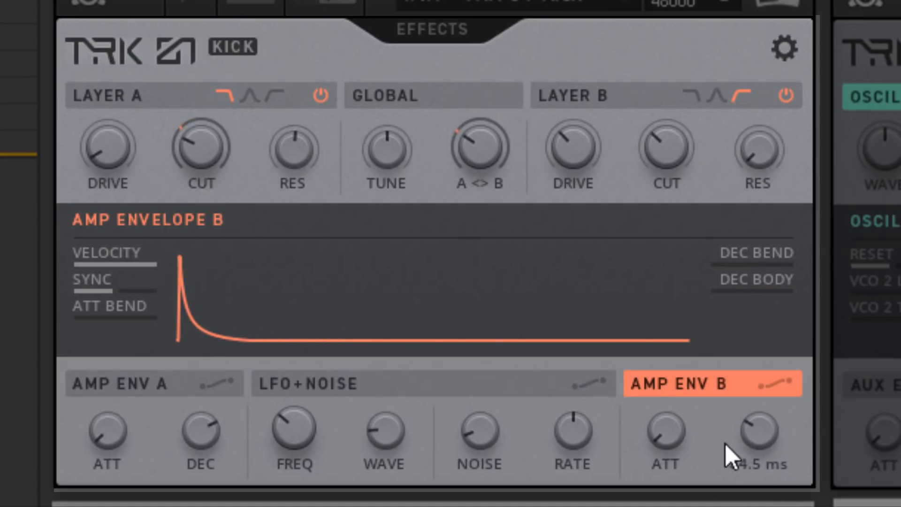
drag(792, 429, 792, 428)
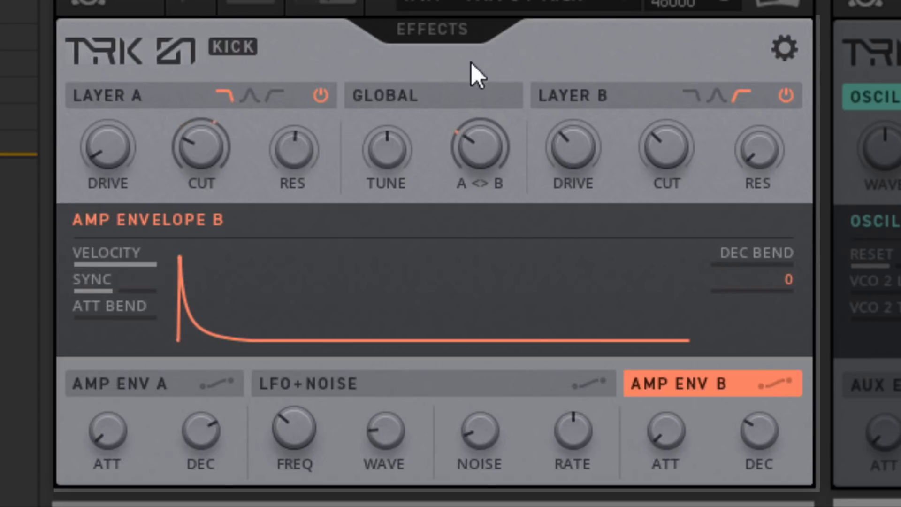
- Enable the Distort insert effect with Drive at 32 and Mix at 16
click(438, 29)
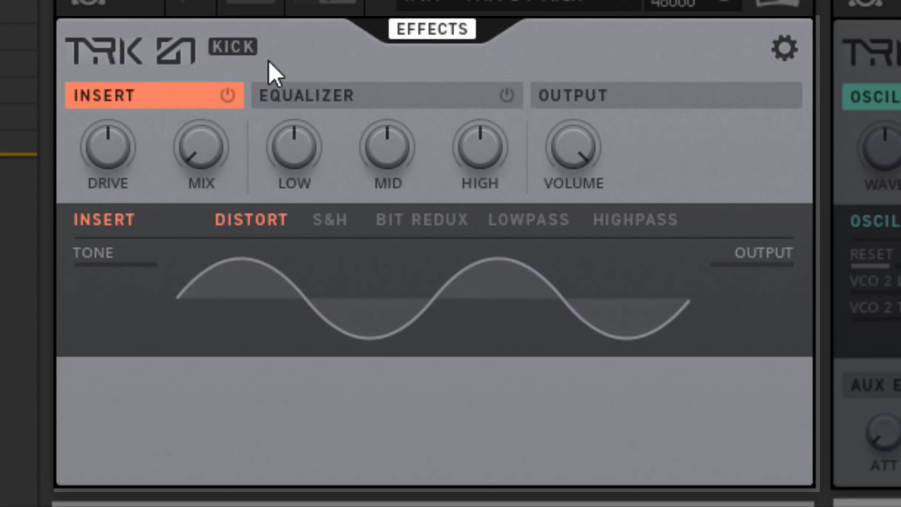
click(227, 94)
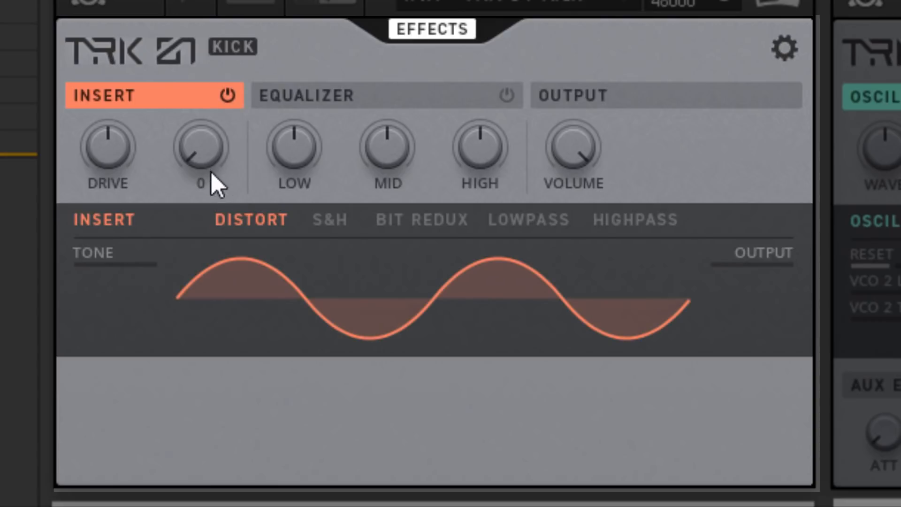
drag(211, 172, 208, 14)
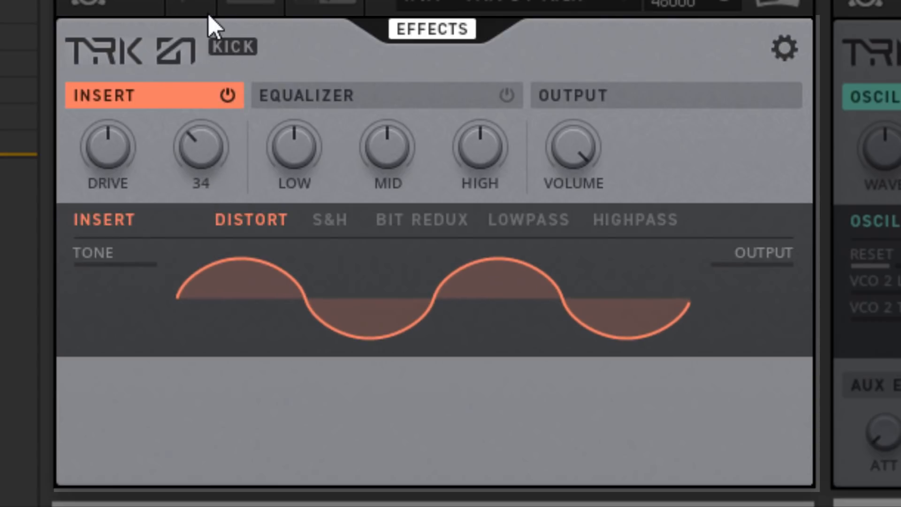
drag(107, 146, 102, 224)
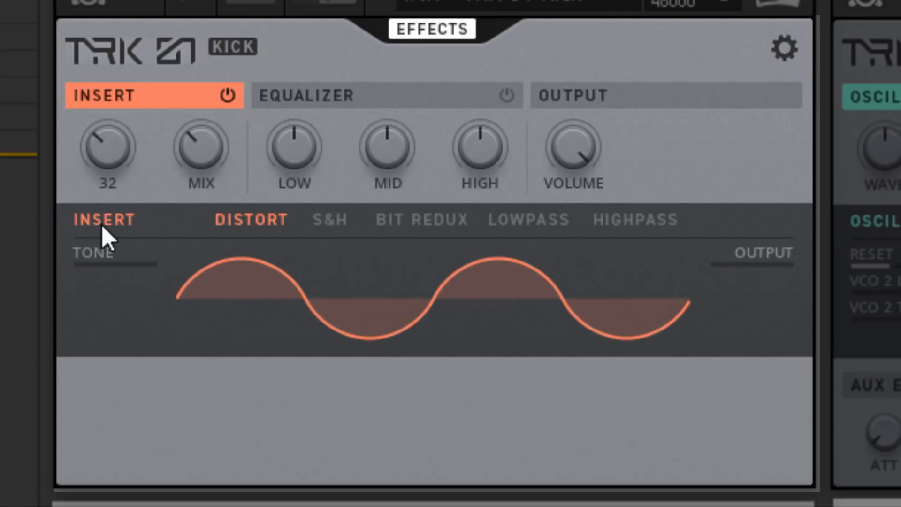
drag(210, 136, 195, 199)
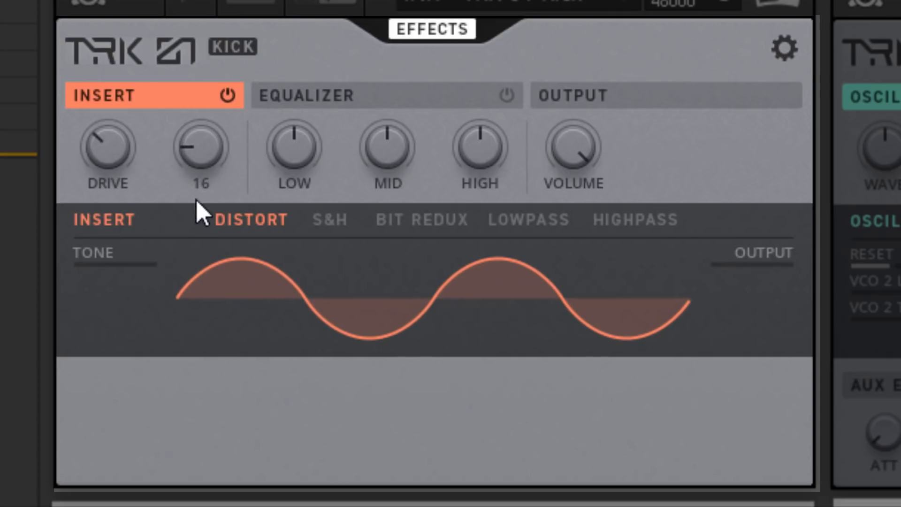
- Enable the equalizer, boosting Low by 4.7 dB and cutting Mid to -8.0 dB
click(455, 102)
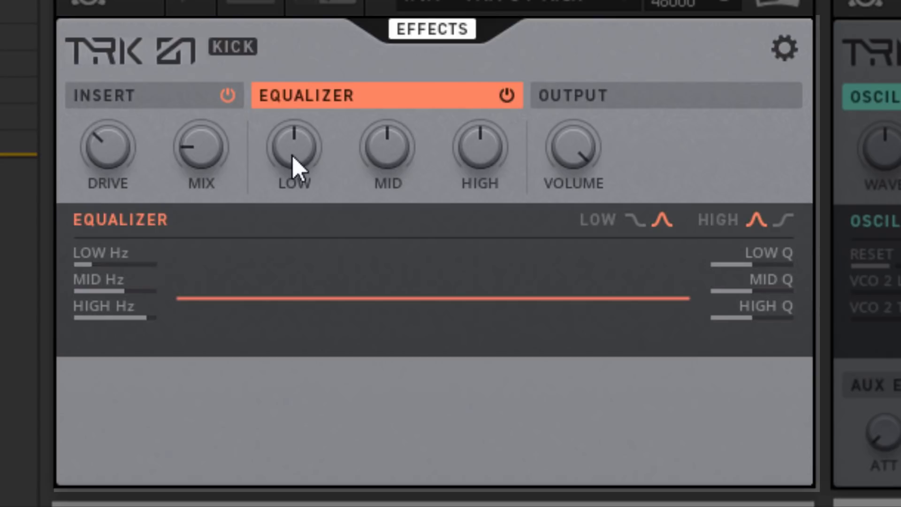
drag(292, 156, 347, 37)
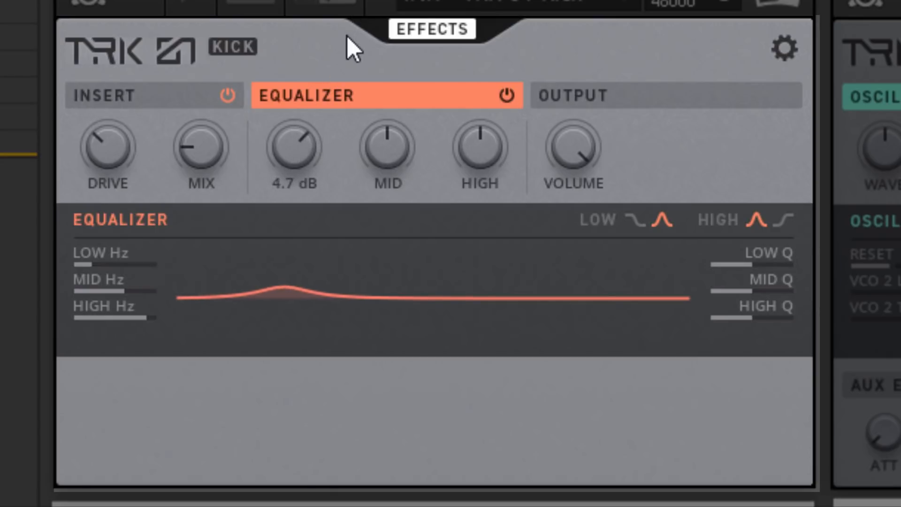
drag(380, 171, 310, 377)
drag(406, 154, 392, 150)
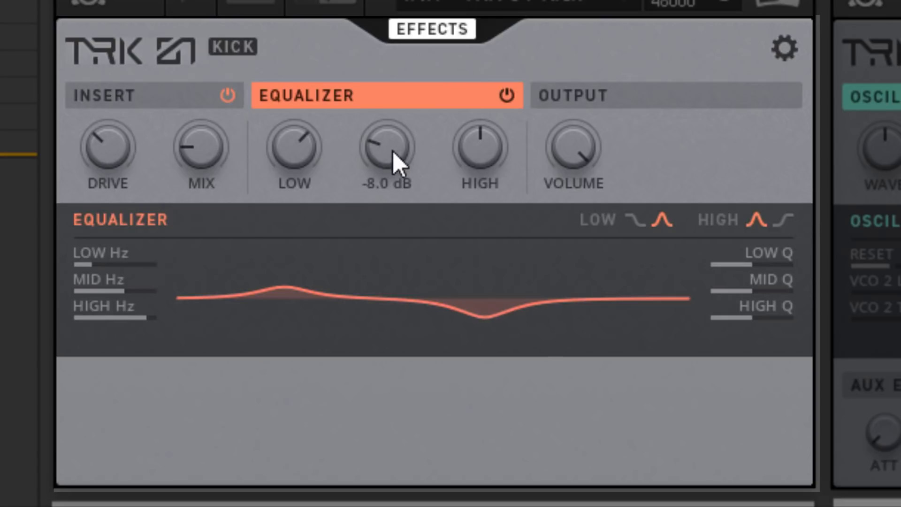
- Enable the compressor in the effects output section
click(663, 95)
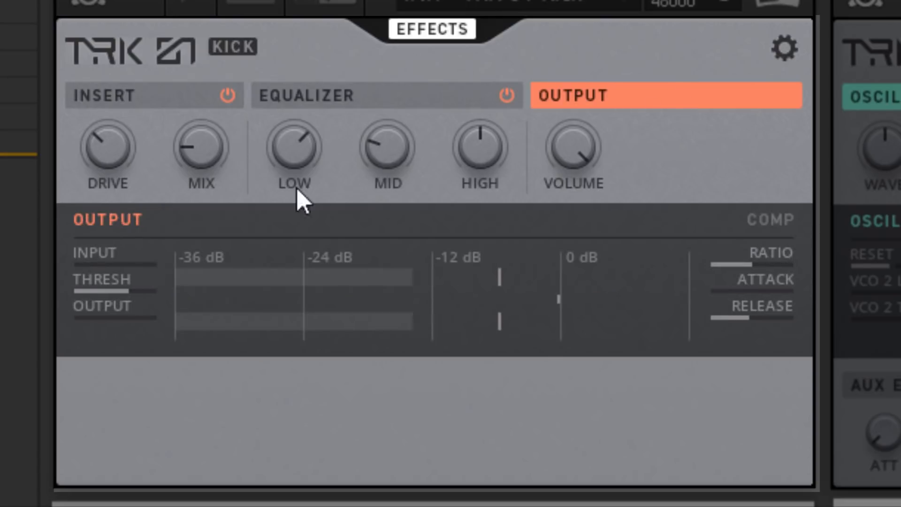
click(788, 219)
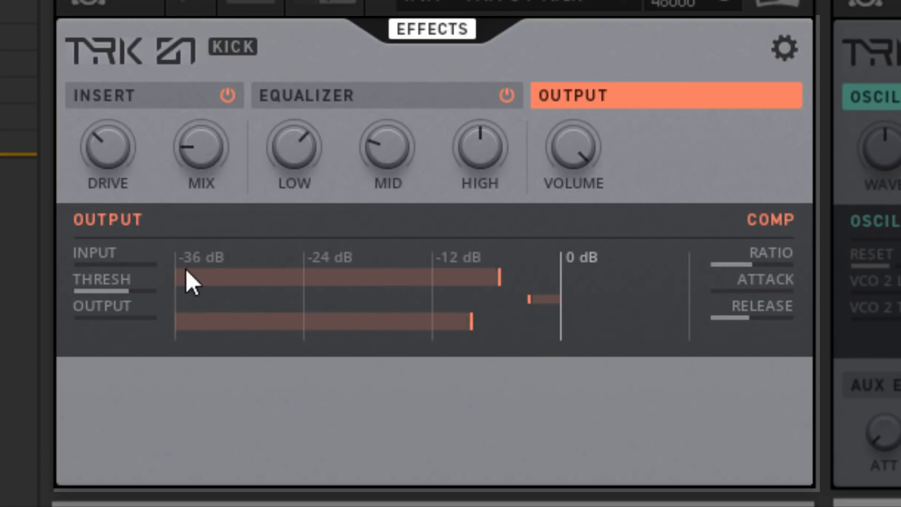
mouse_move(125, 289)
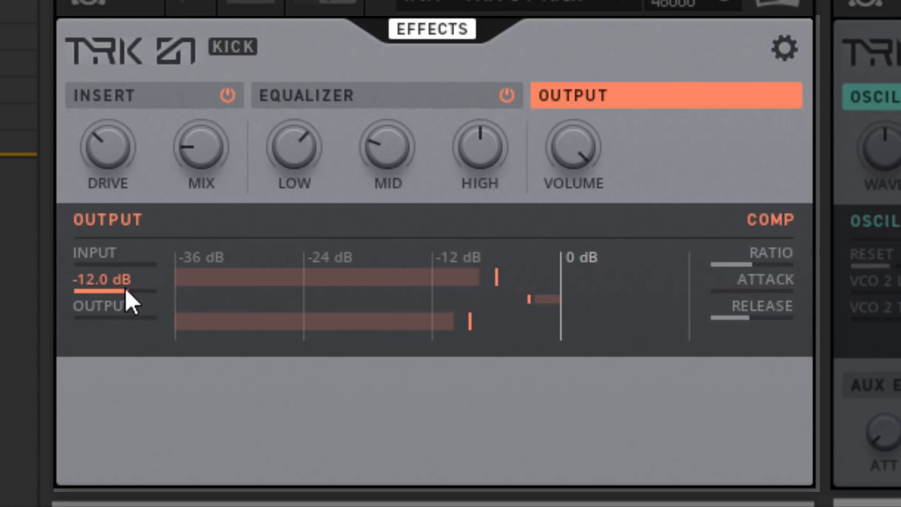
- View the Kick's settings for tune, pitch bend, mod wheel and portamento, and close them
click(786, 59)
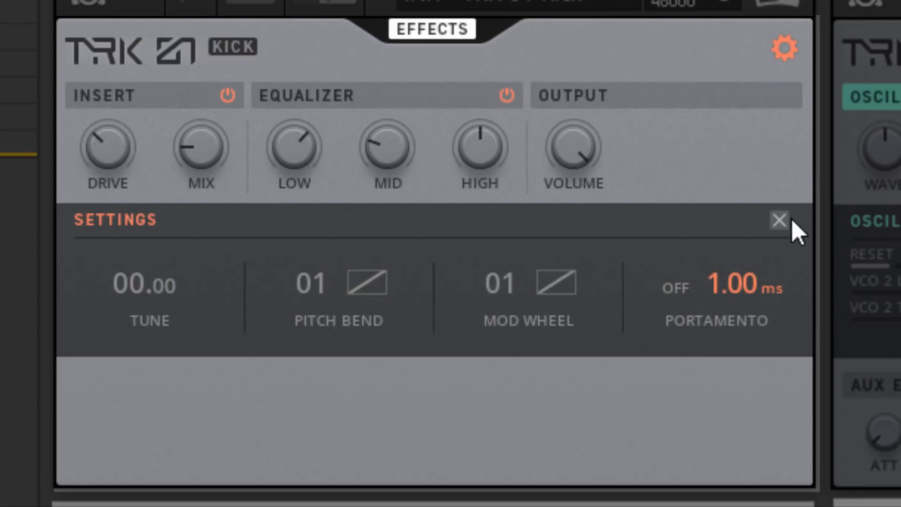
click(779, 219)
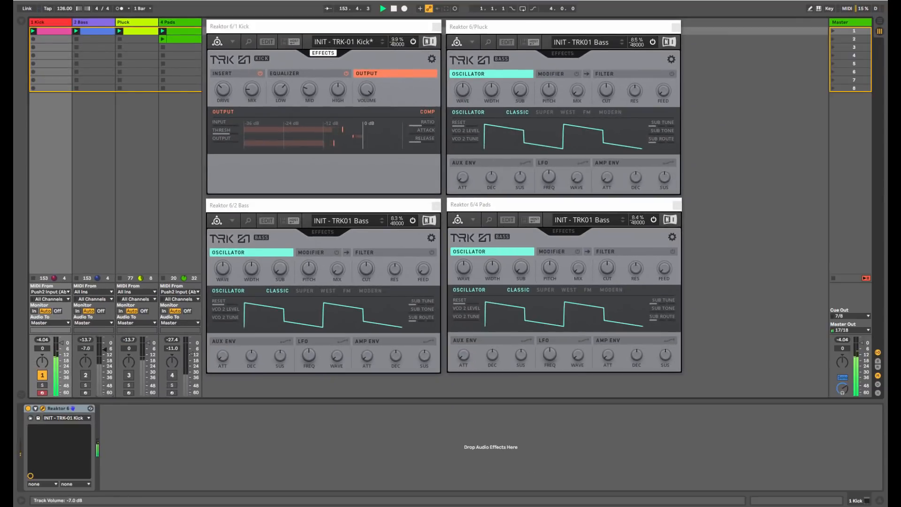
- Lower the 2 Bass track's volume slightly and activate the track in the mixer
drag(85, 348, 104, 351)
click(86, 375)
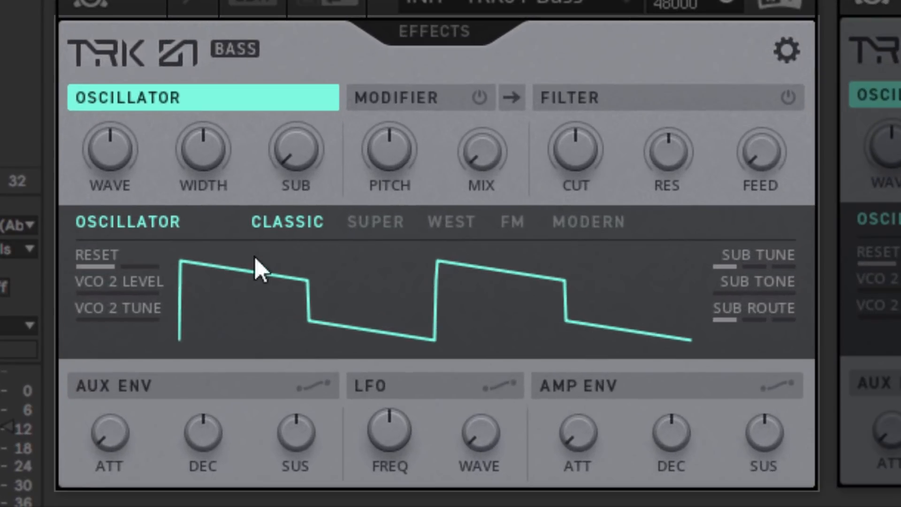
- Try the Bass oscillator's Super, West, FM and Modern models, reducing Morph slightly in Modern
click(369, 222)
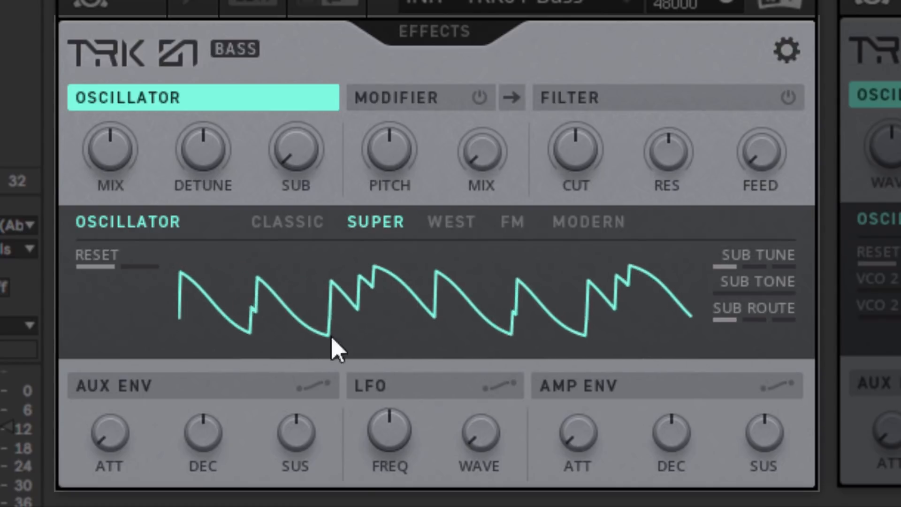
click(457, 225)
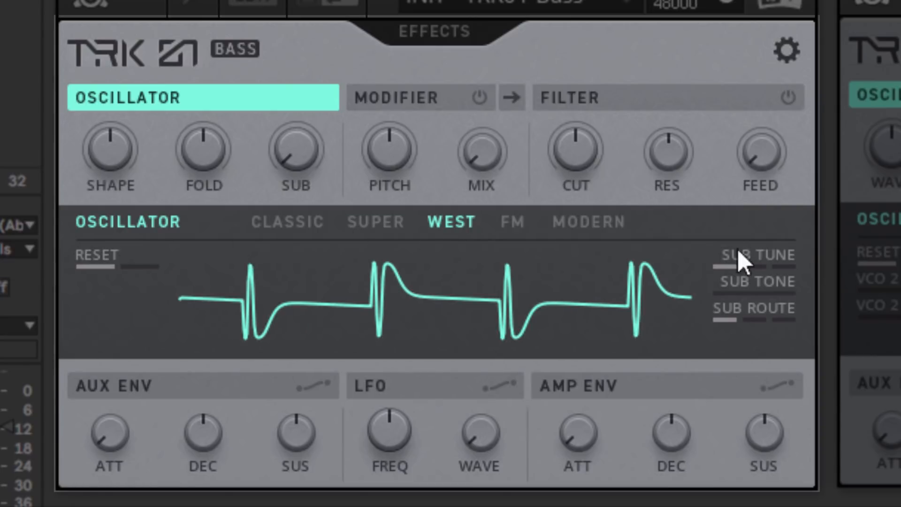
mouse_move(766, 251)
click(511, 221)
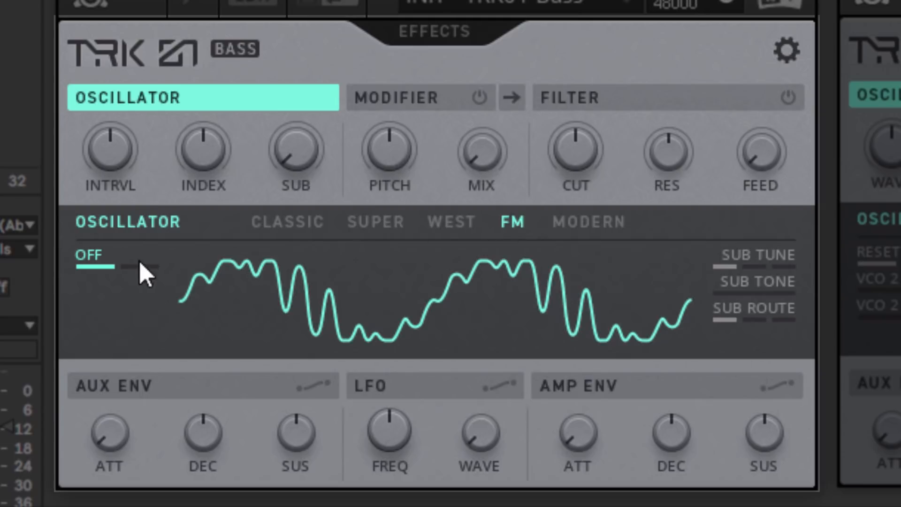
click(605, 230)
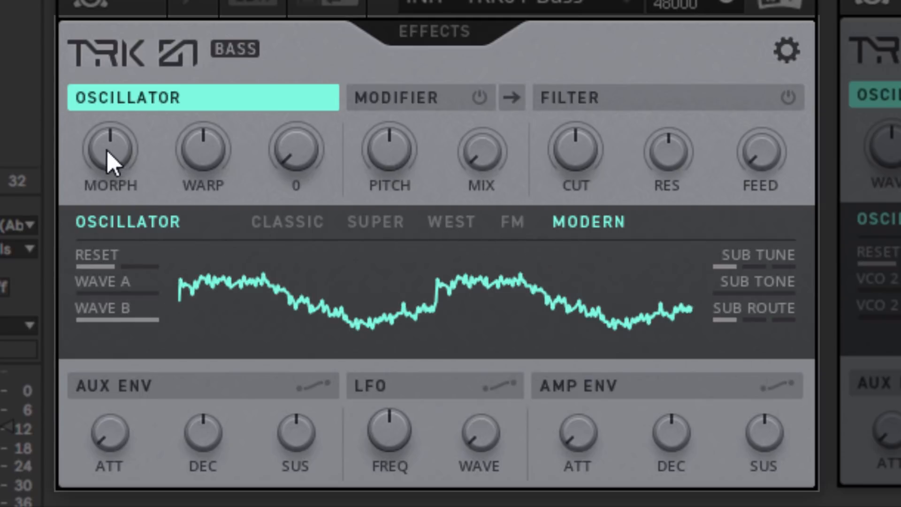
drag(109, 155, 212, 101)
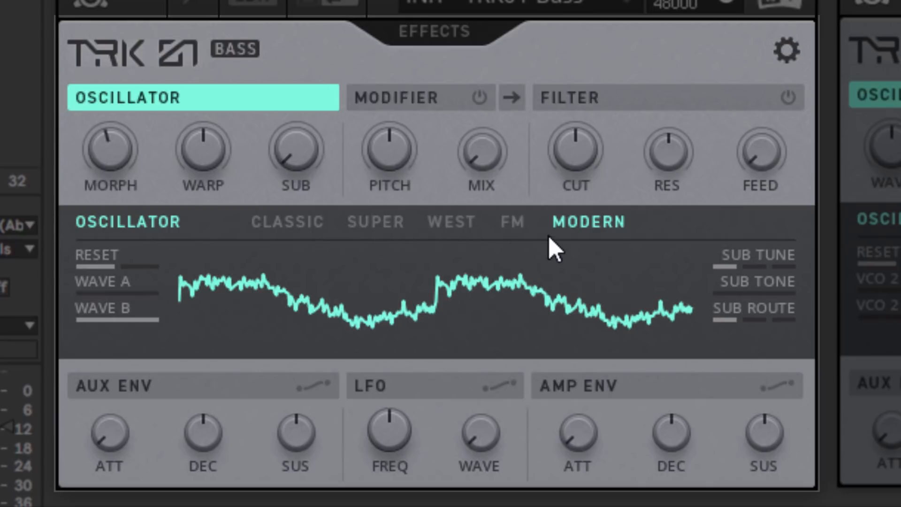
- Set the Bass oscillator model to FM and lower its Interval
click(522, 207)
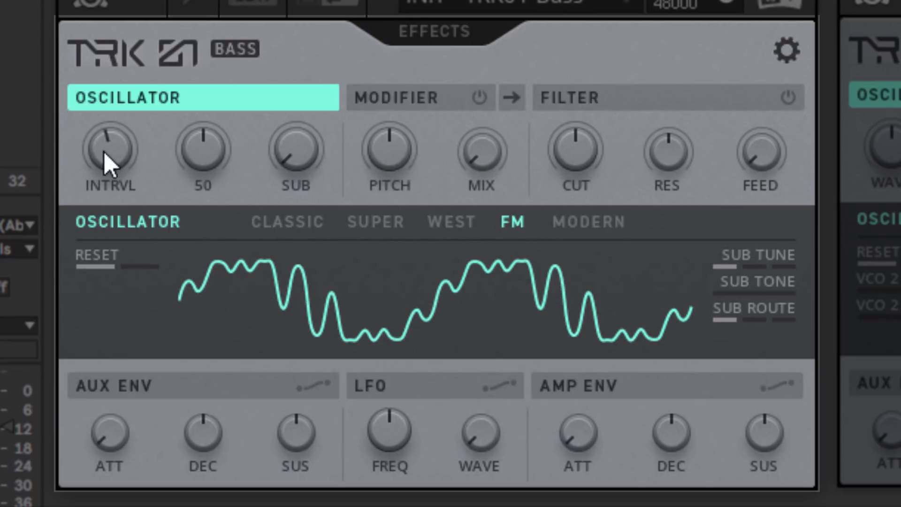
drag(104, 152, 82, 179)
drag(62, 202, 53, 255)
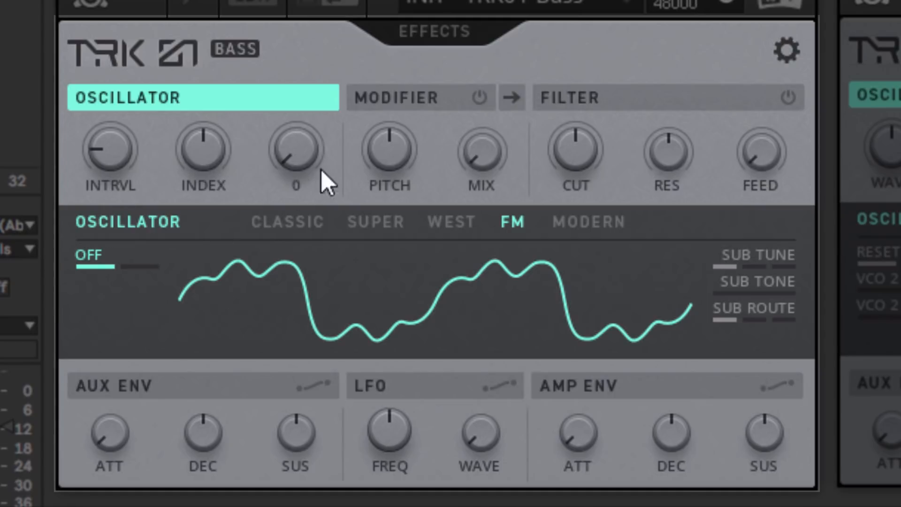
- Set the FM oscillator's Index to 40 and add a sub at level 66, tuned to -12
drag(212, 149, 322, 83)
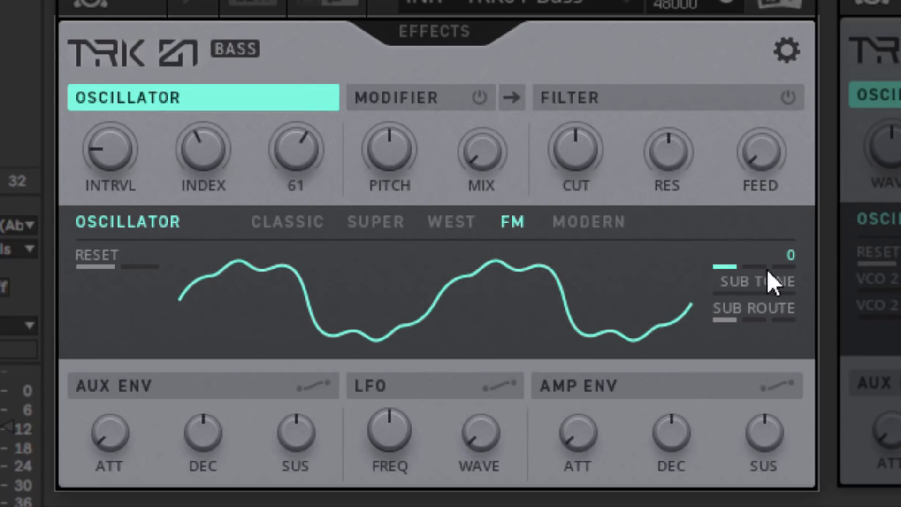
click(756, 266)
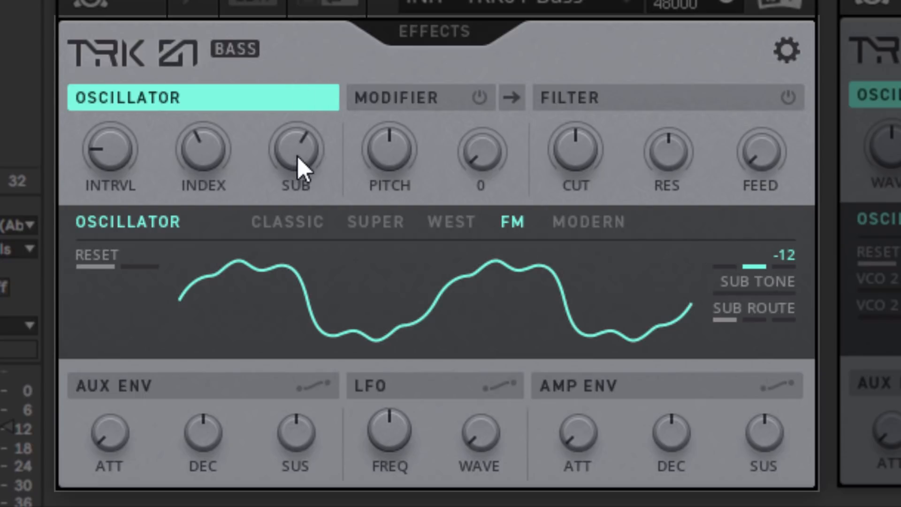
drag(297, 157, 269, 126)
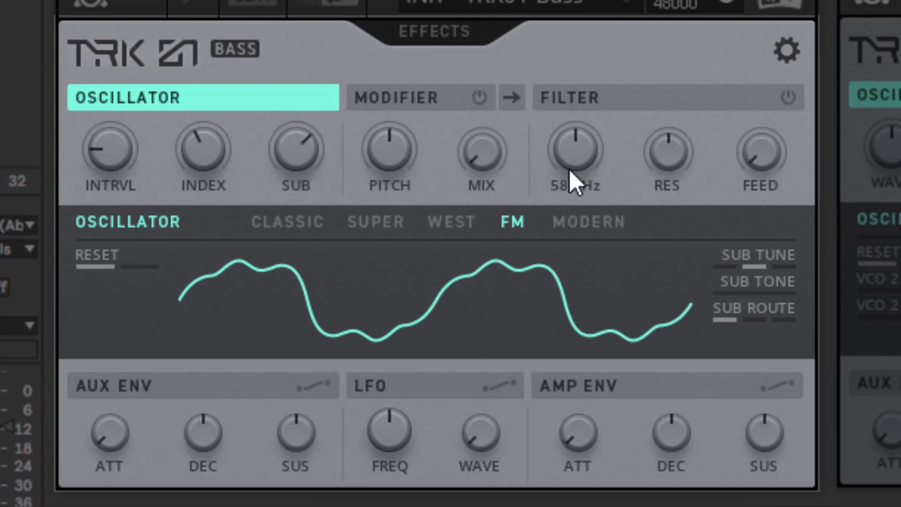
- Raise the Bass filter's cutoff to 10.0 kHz and compare the 4-Pole type with 2-Pole
click(606, 92)
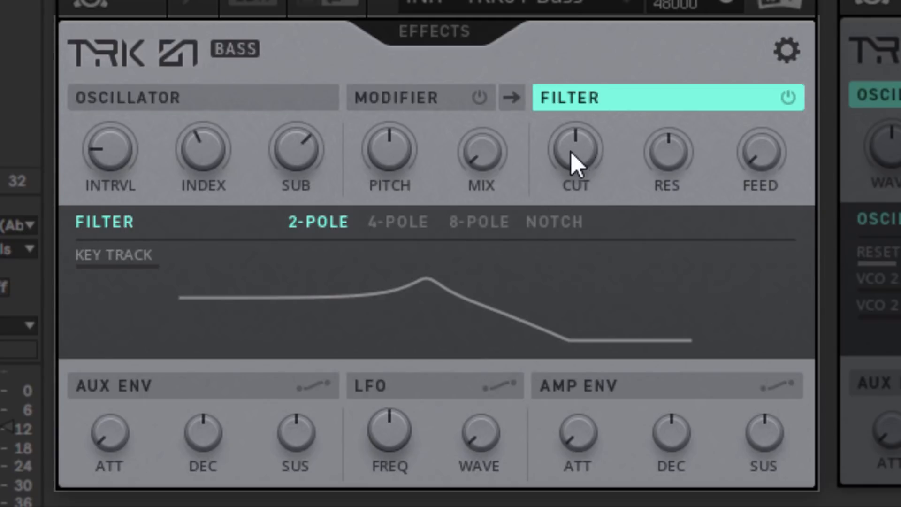
drag(566, 154, 622, 0)
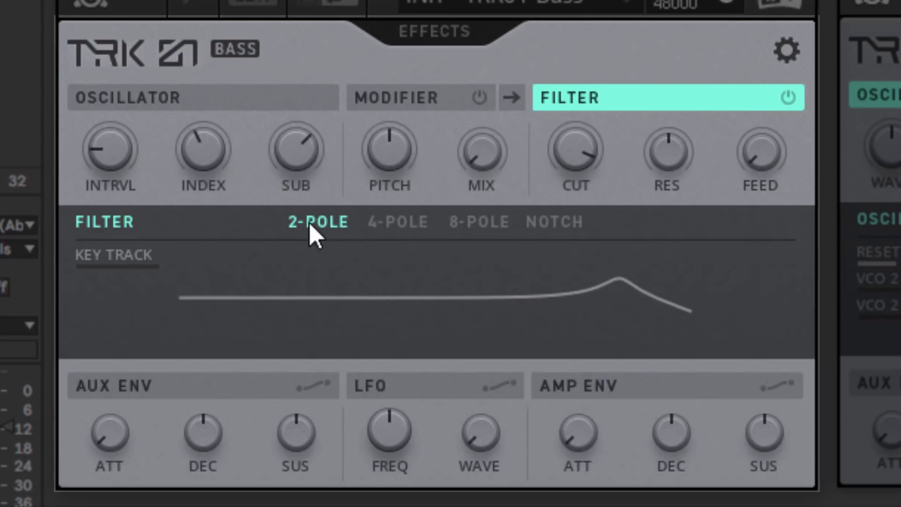
click(400, 225)
click(326, 224)
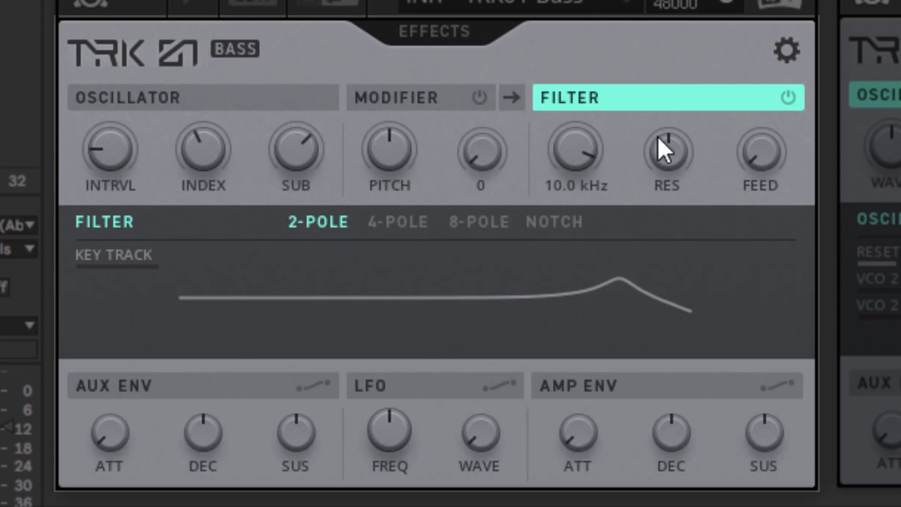
- Lower the 2-Pole filter's resonance and cutoff, and raise its Feed amount
drag(638, 143, 583, 218)
drag(583, 152, 571, 201)
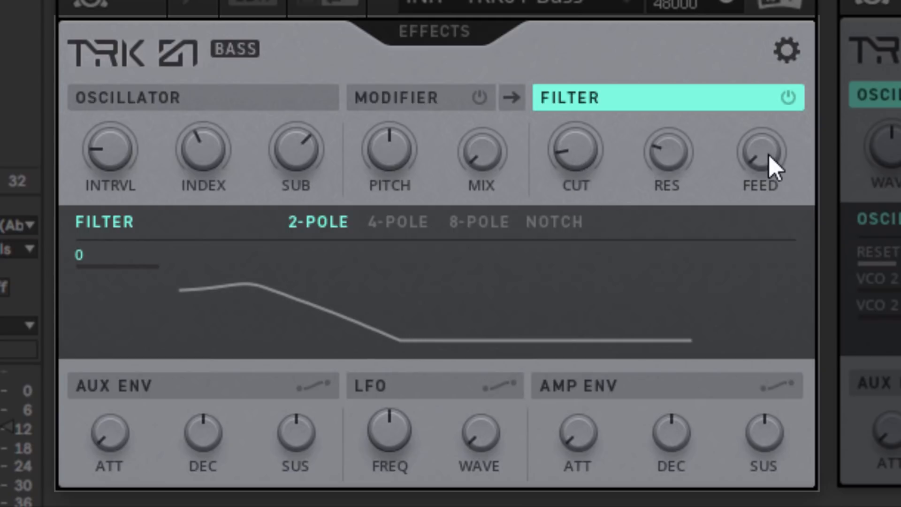
drag(769, 155, 748, 62)
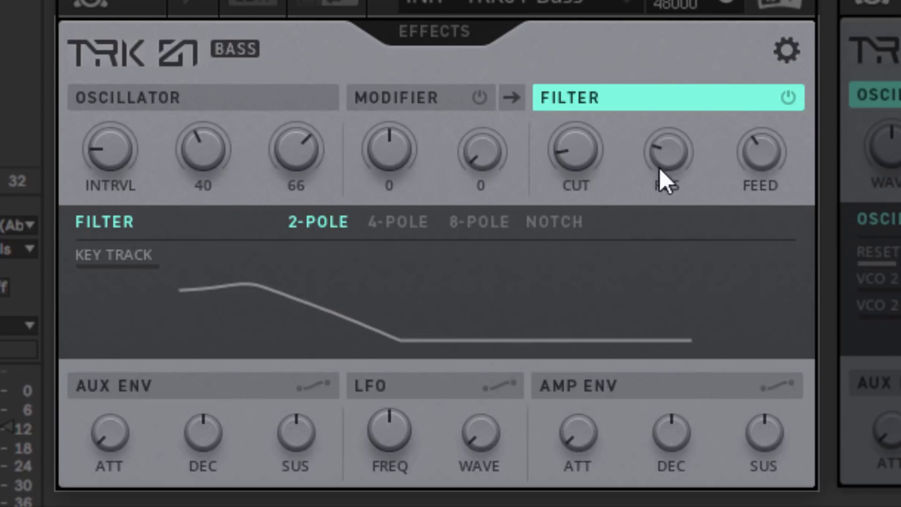
- Fine-tune Feed down and Interval up slightly, and set the filter cutoff to 16.7 kHz
drag(772, 158, 758, 182)
mouse_move(105, 166)
mouse_down()
mouse_move(113, 142)
mouse_move(106, 155)
mouse_up()
drag(572, 141, 606, 0)
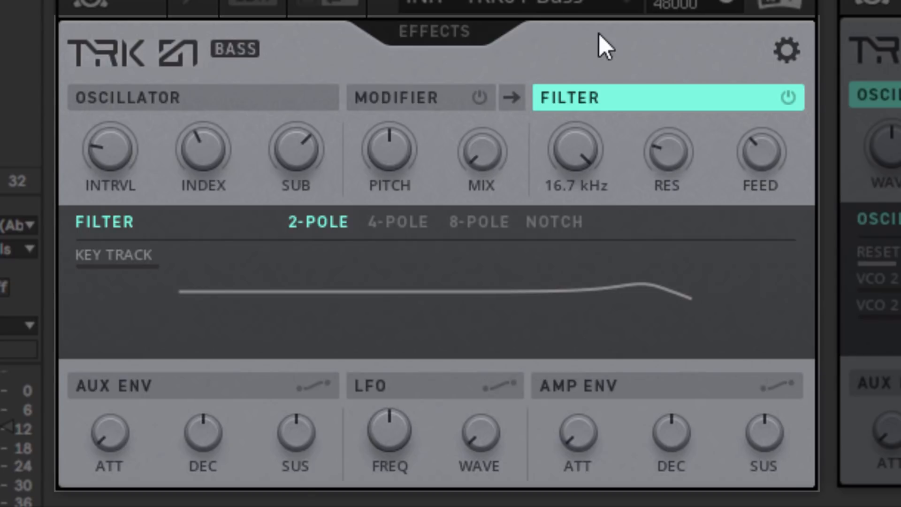
- Return to the FM oscillator, lower Interval slightly, set Index to 50 and reduce the Sub level
click(405, 107)
click(245, 97)
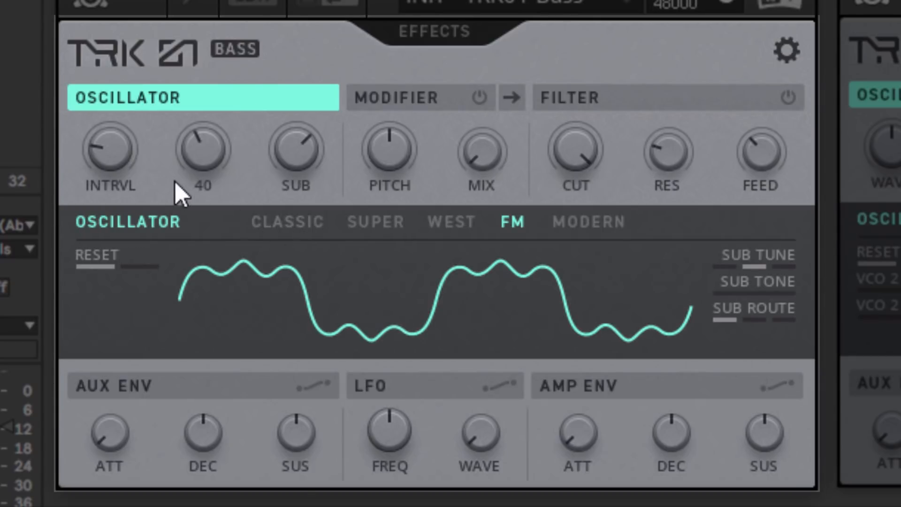
drag(109, 142, 104, 164)
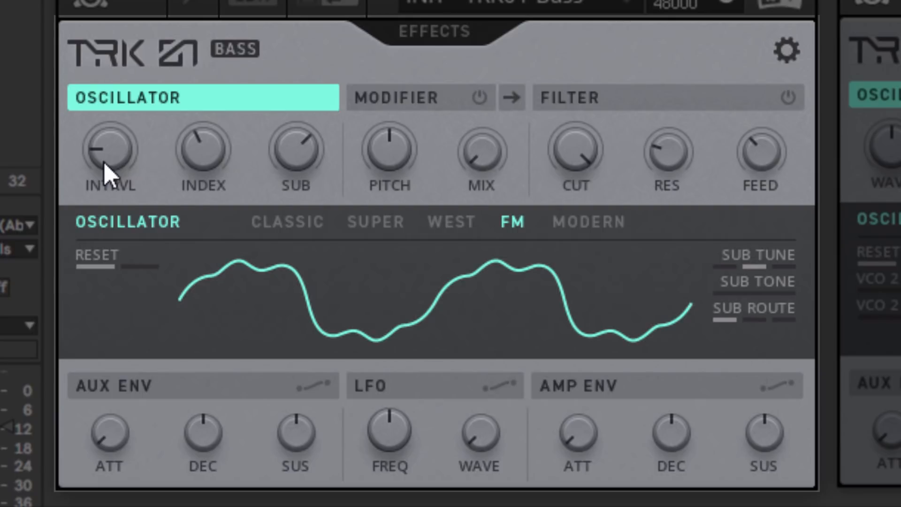
drag(212, 148, 199, 115)
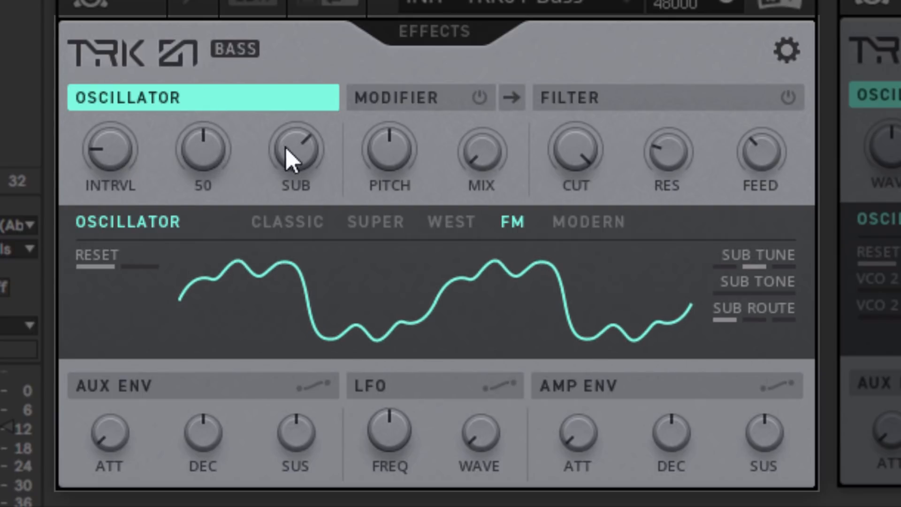
drag(286, 148, 288, 418)
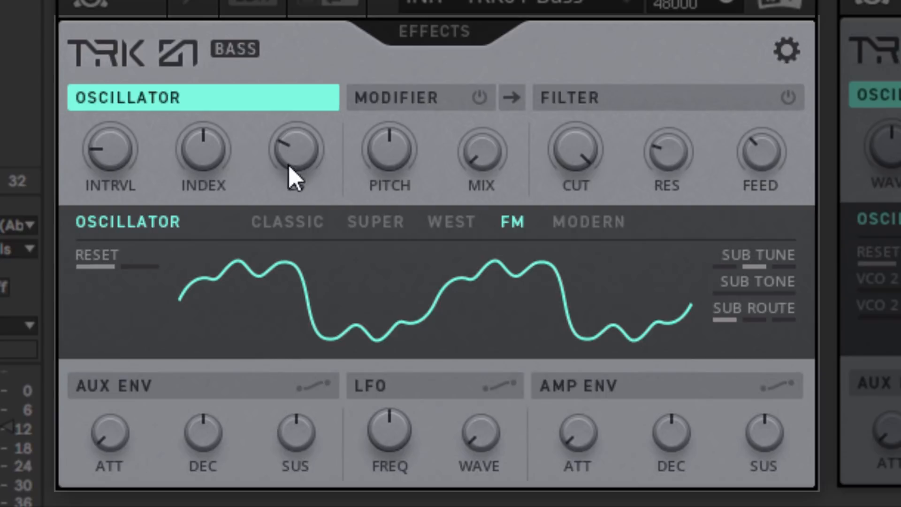
- Compare the auxiliary and amplitude envelope pages of the Bass
click(176, 385)
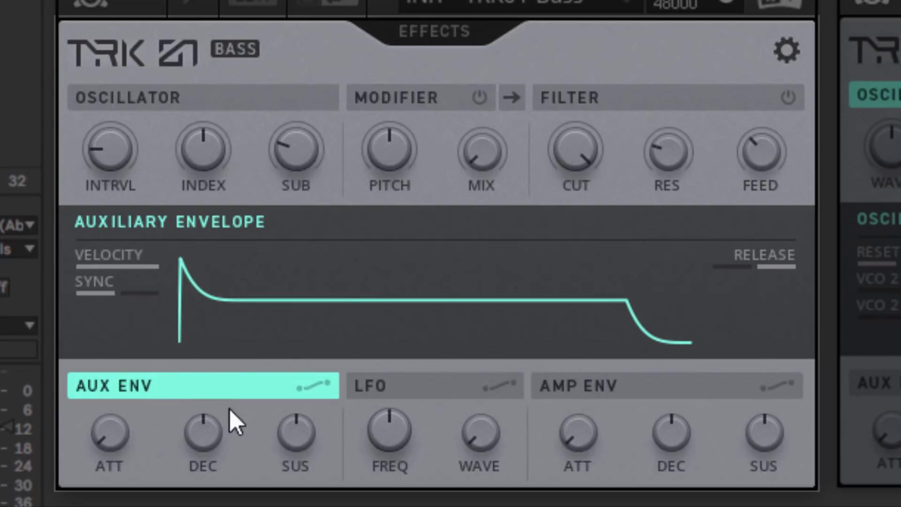
click(636, 404)
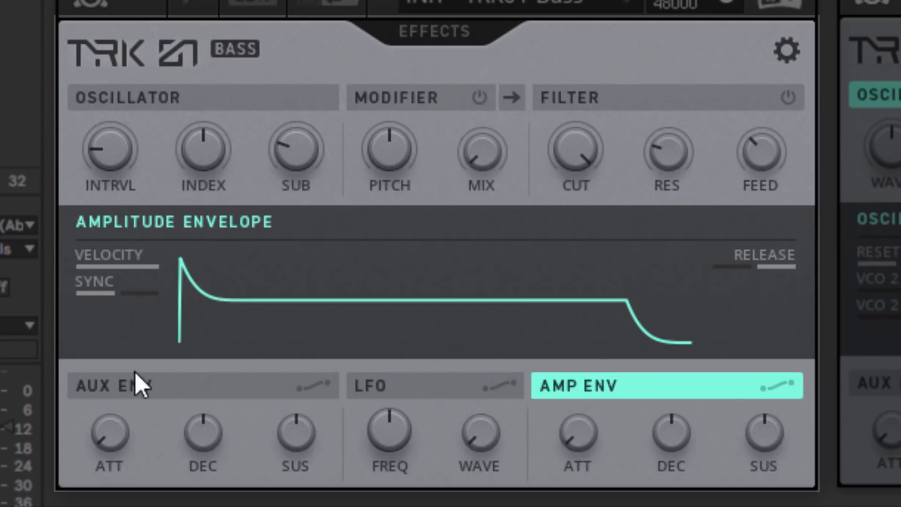
click(136, 390)
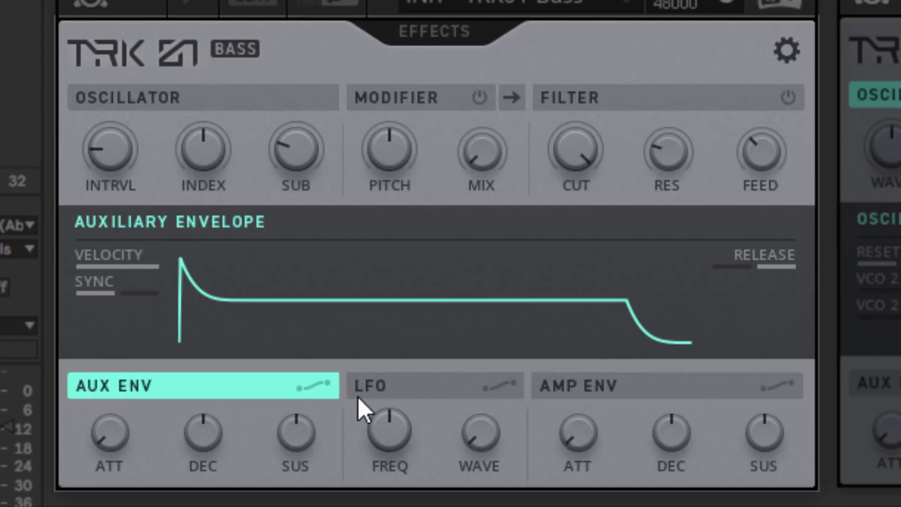
- Enable the filter with its cutoff at about 55 Hz, and assign positive Aux Env modulation to the cutoff
click(315, 385)
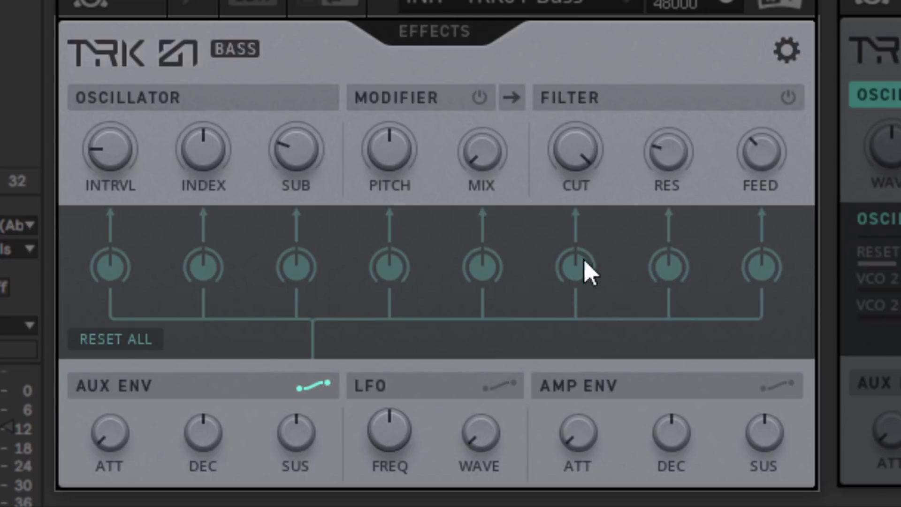
drag(583, 154, 559, 221)
click(789, 98)
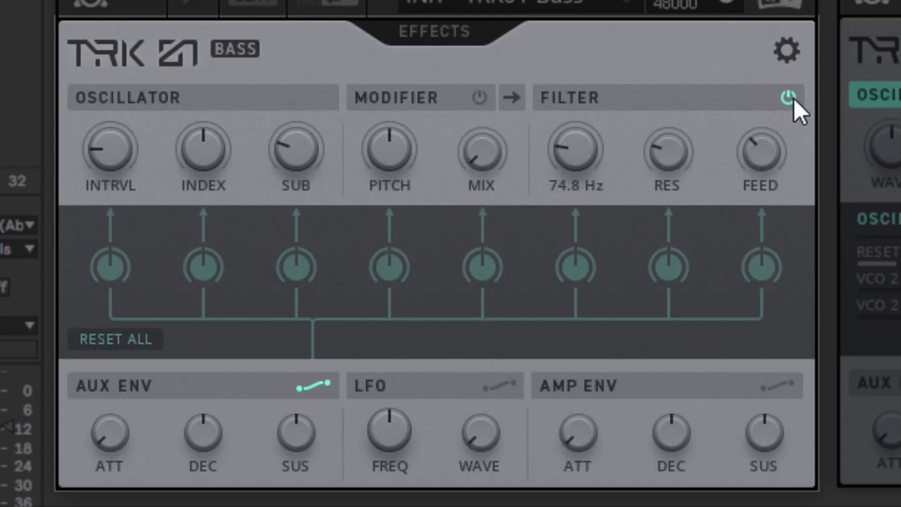
drag(572, 150, 572, 184)
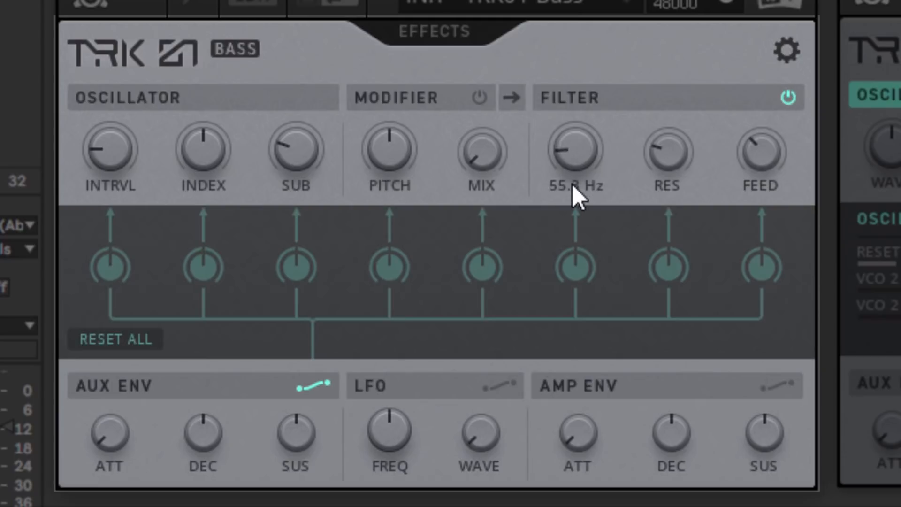
drag(581, 251, 613, 137)
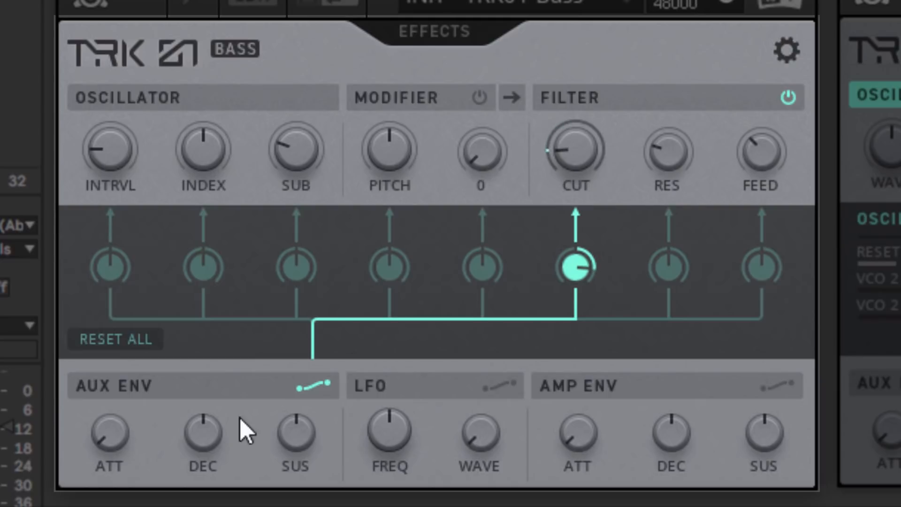
- Shorten the Aux Env's Decay, lower its Sustain, and increase its modulation of the filter cutoff
drag(184, 434, 155, 506)
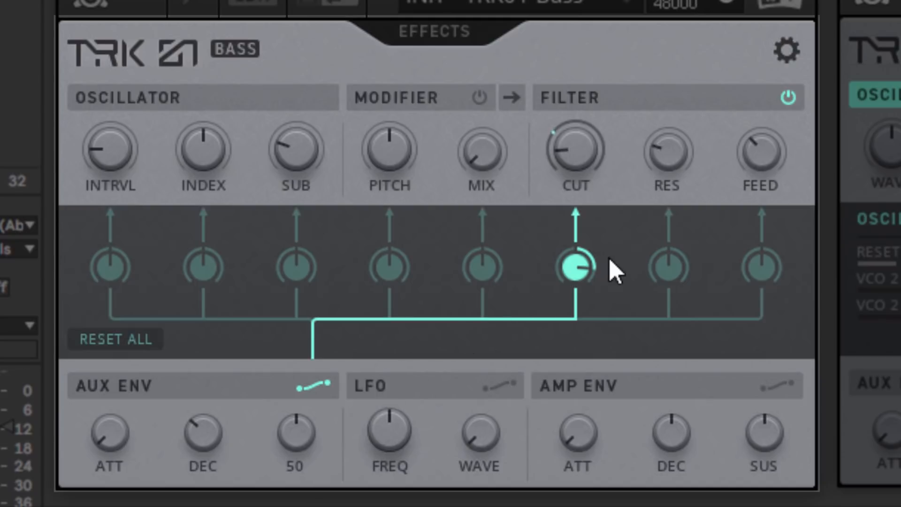
drag(597, 258, 600, 226)
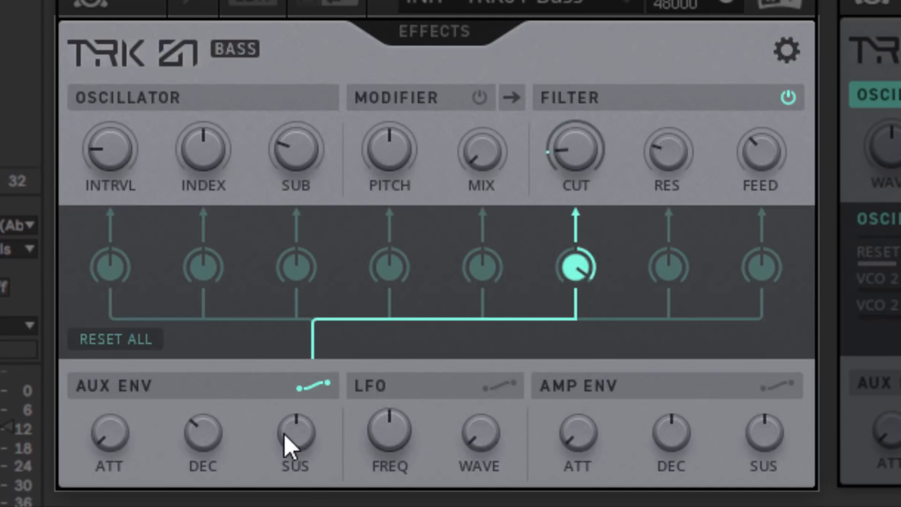
drag(284, 434, 284, 506)
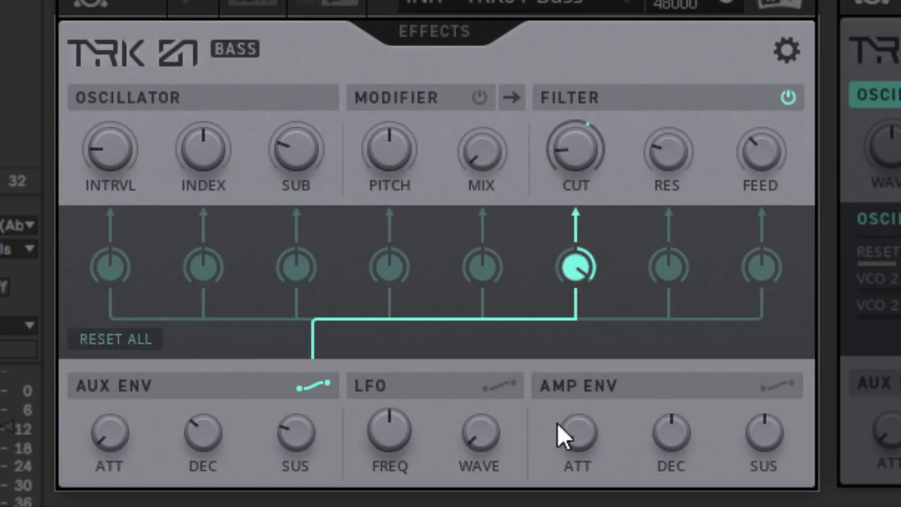
- Open the Bass amplitude envelope and set its Decay to 368 ms
click(620, 392)
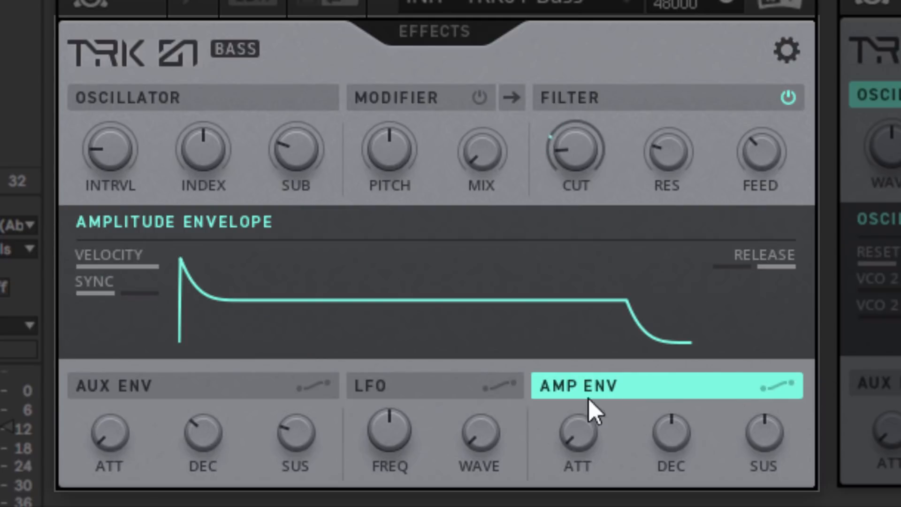
drag(672, 424, 680, 465)
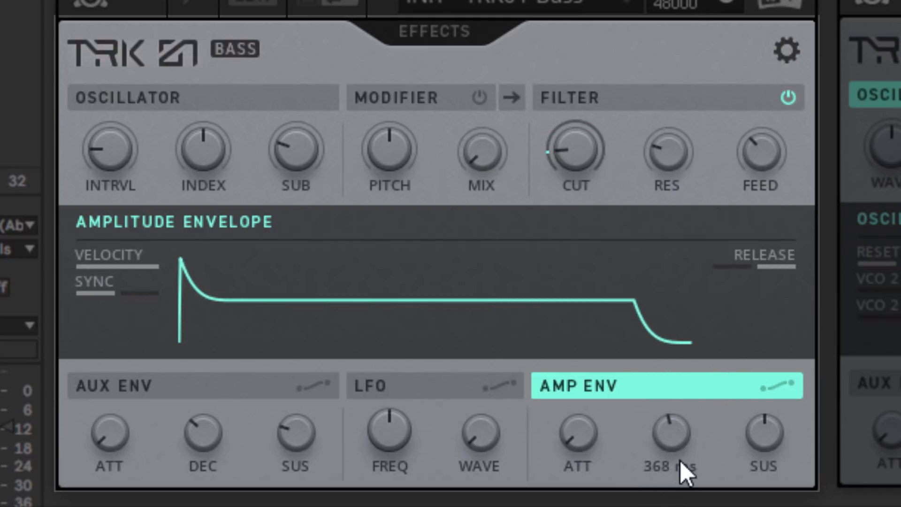
- Turn off the Auxiliary Envelope's Release, and compare the Amplitude Envelope with its Release off and on
click(245, 382)
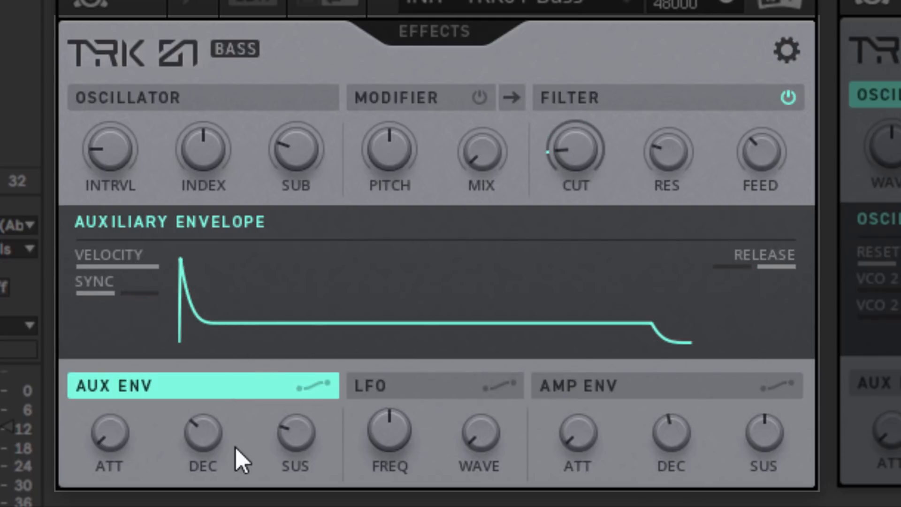
click(764, 265)
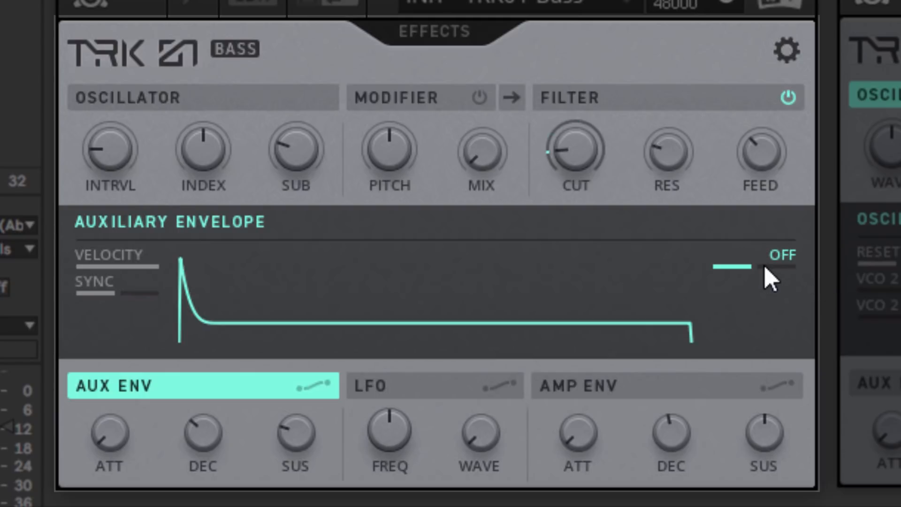
click(661, 383)
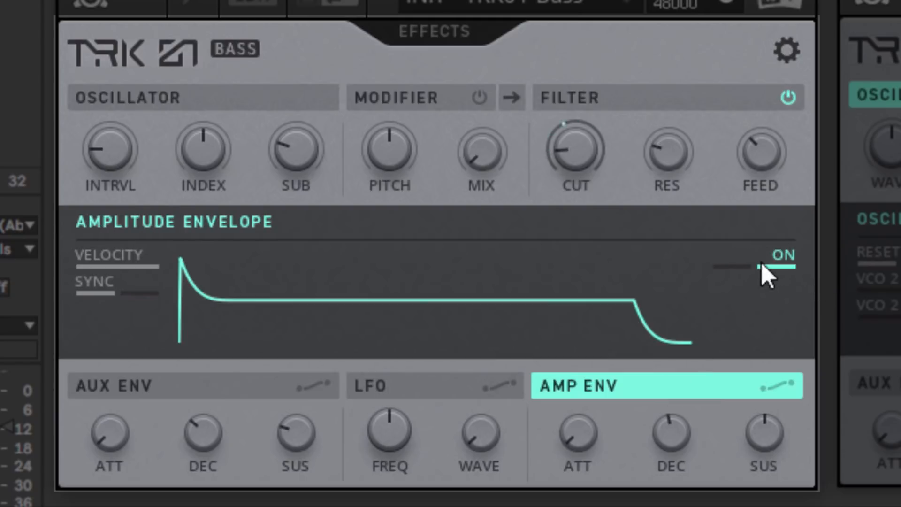
click(762, 265)
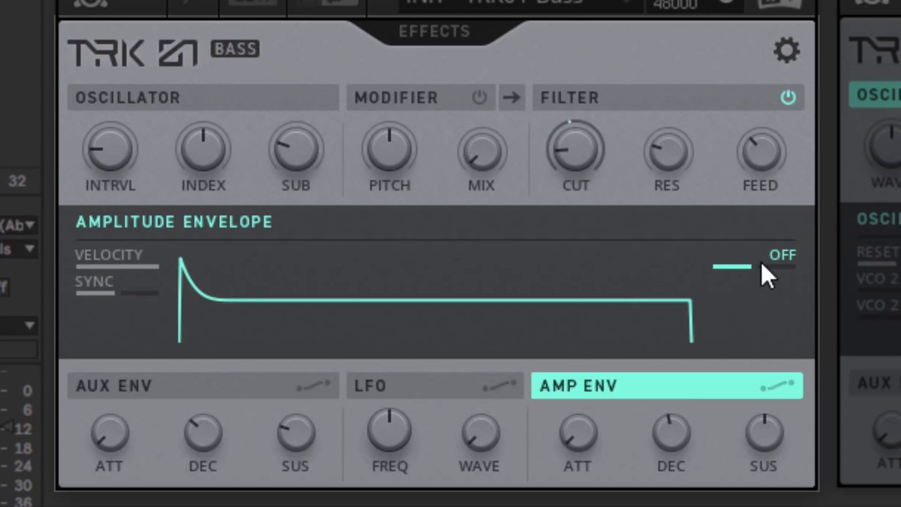
click(763, 265)
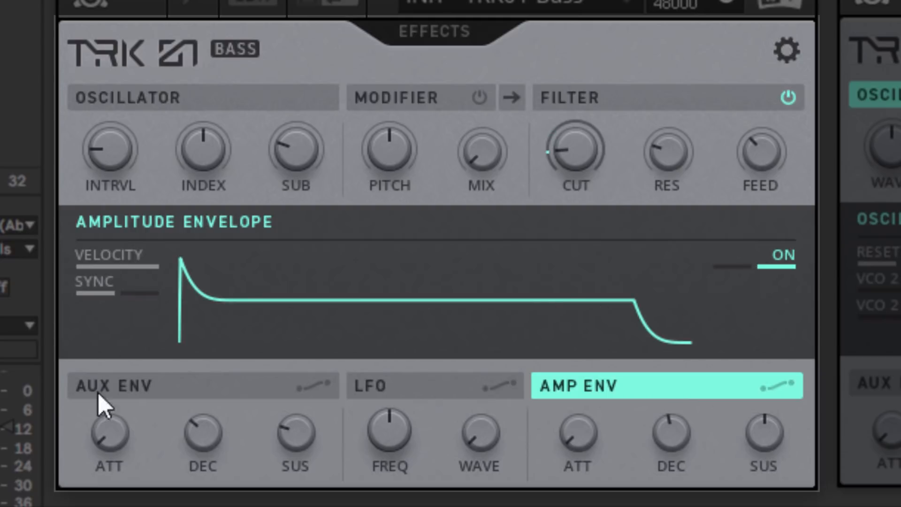
click(197, 382)
click(767, 266)
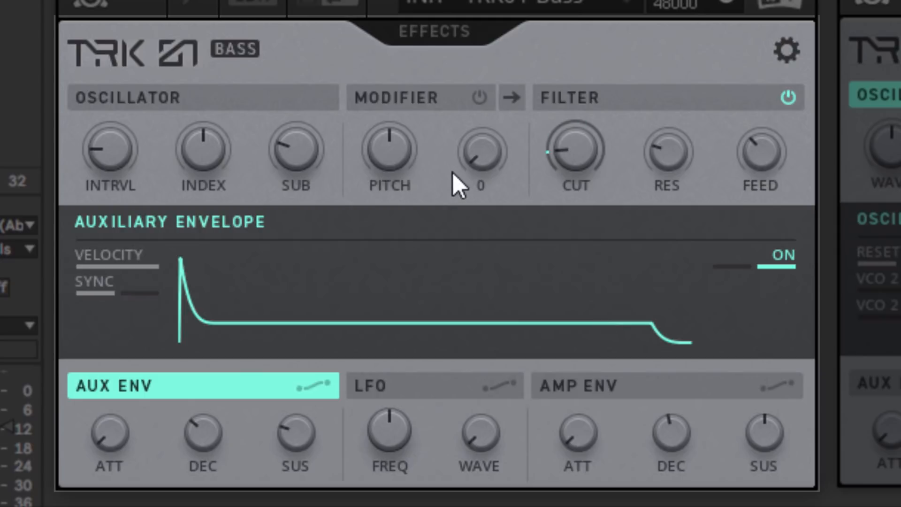
click(774, 268)
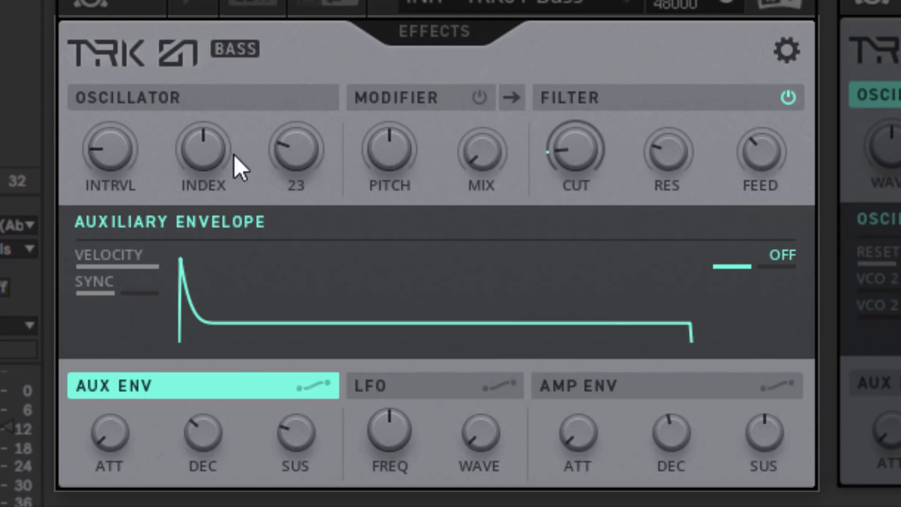
- Assign positive LFO modulation to the Bass filter cutoff and lower the LFO frequency
click(389, 384)
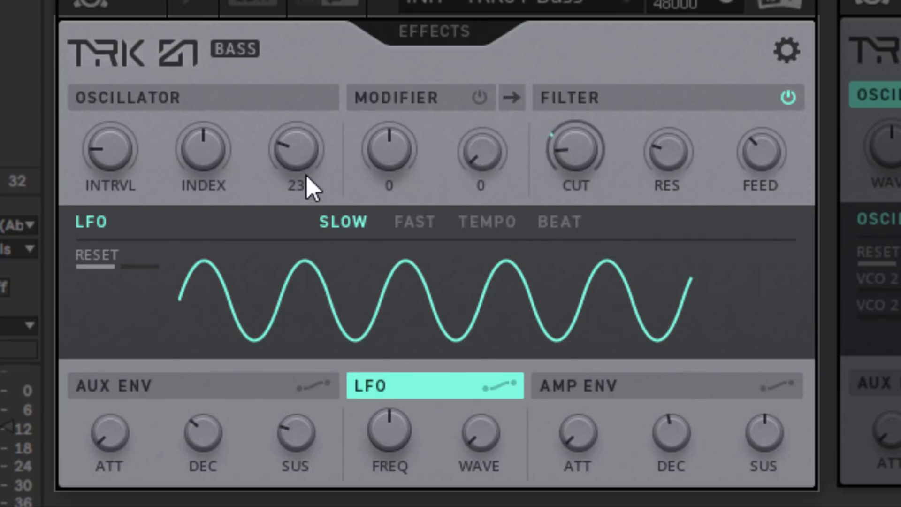
click(499, 386)
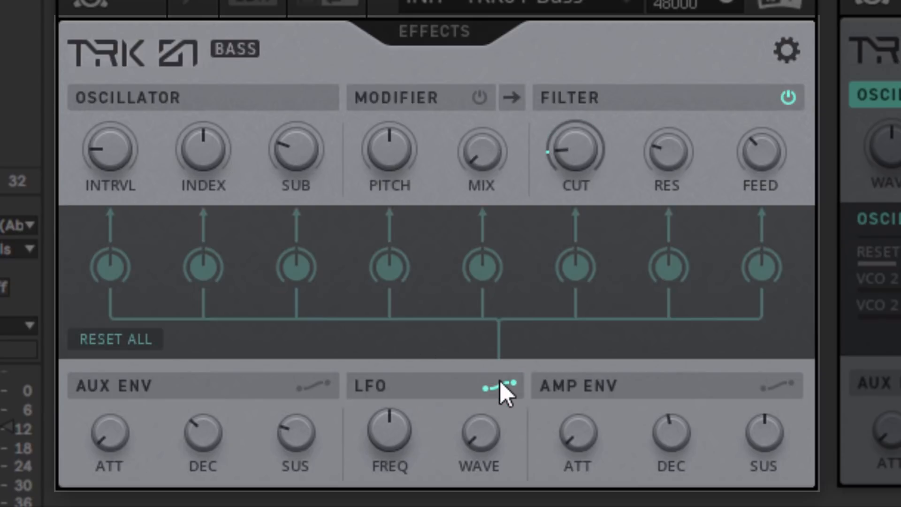
click(576, 275)
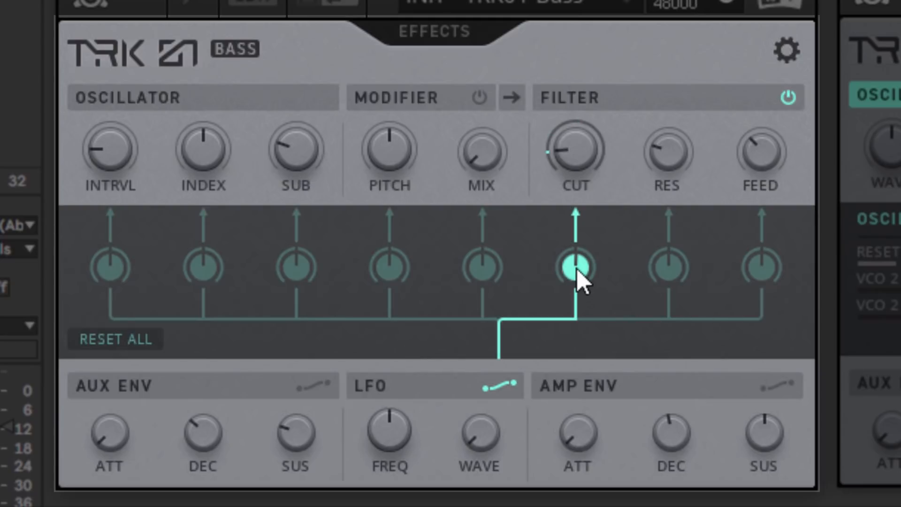
drag(587, 256, 596, 223)
mouse_move(375, 463)
mouse_down()
mouse_move(375, 483)
mouse_move(373, 465)
mouse_up()
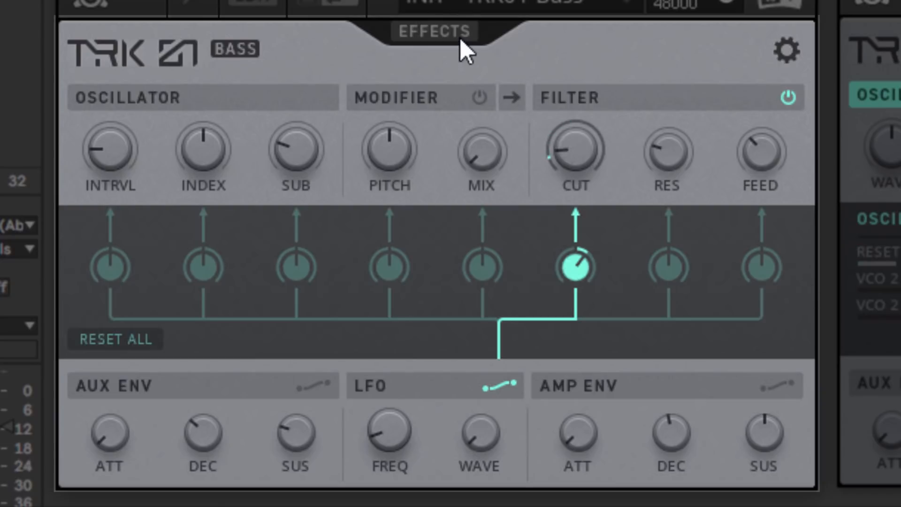
- Compare the LFO's Slow, Fast, Tempo and Beat modes, including the Beat mode's phase control, and return to Slow
click(438, 390)
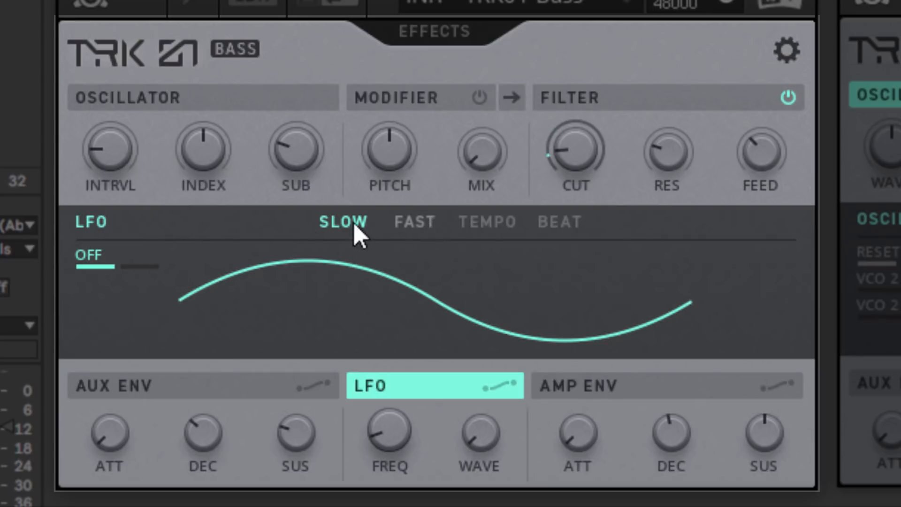
click(568, 222)
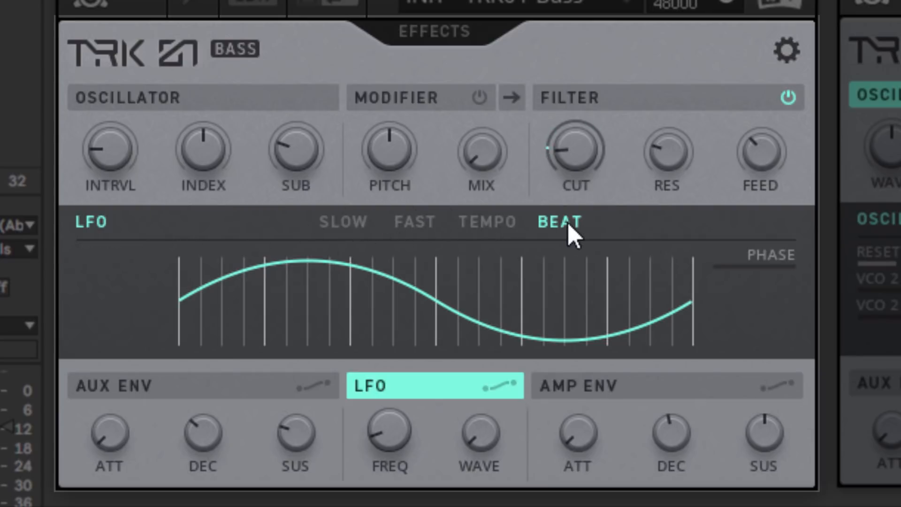
click(485, 227)
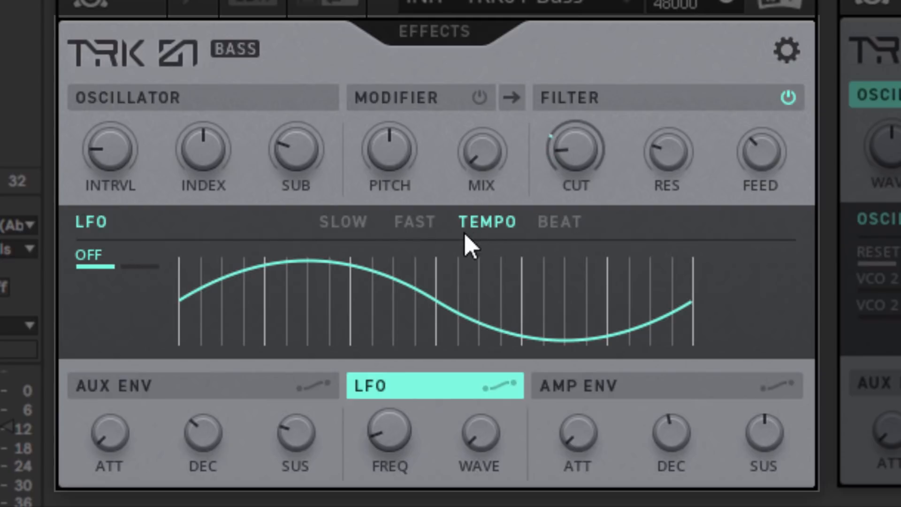
click(428, 233)
click(366, 224)
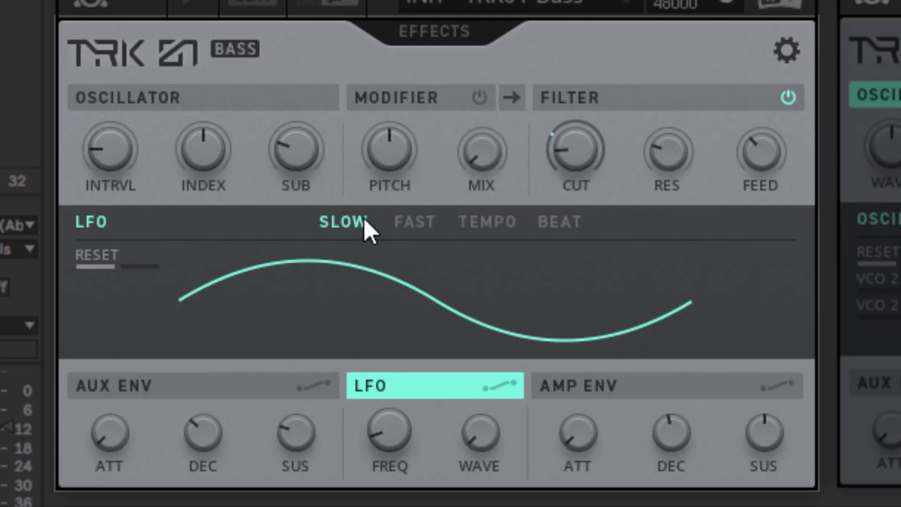
click(487, 221)
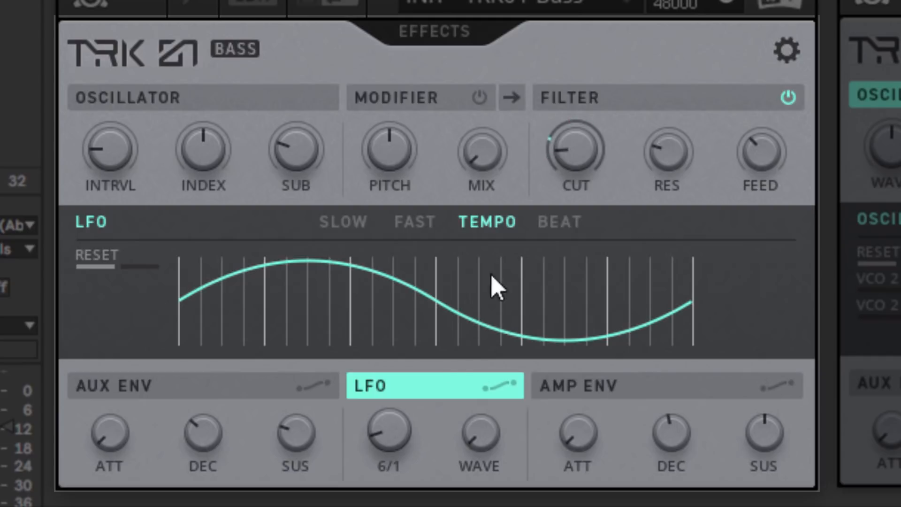
click(565, 218)
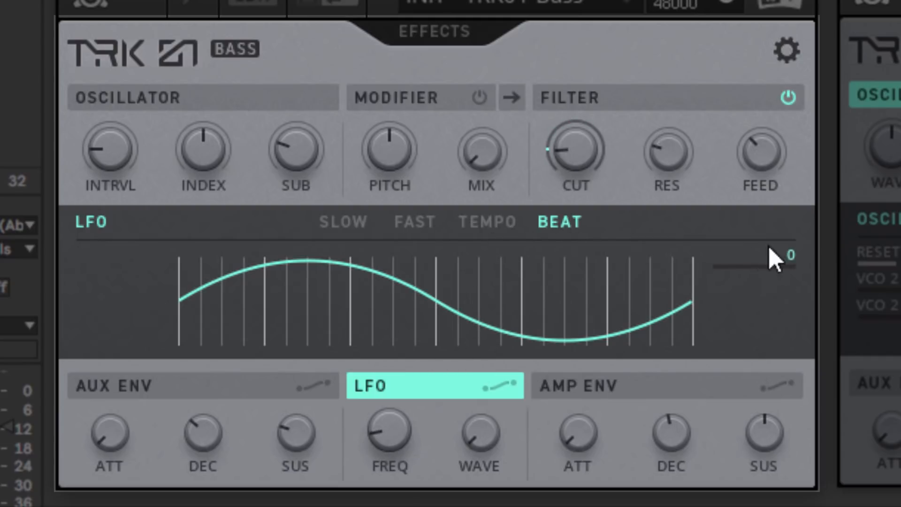
drag(768, 249, 778, 268)
click(378, 233)
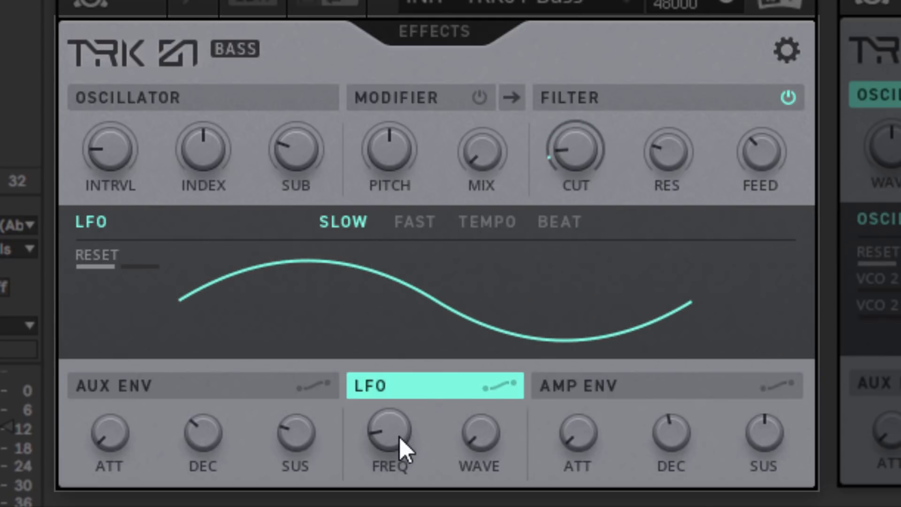
- Open the Bass effects, enable the Insert effect, raise its Drive and set its Mix to 14
click(424, 37)
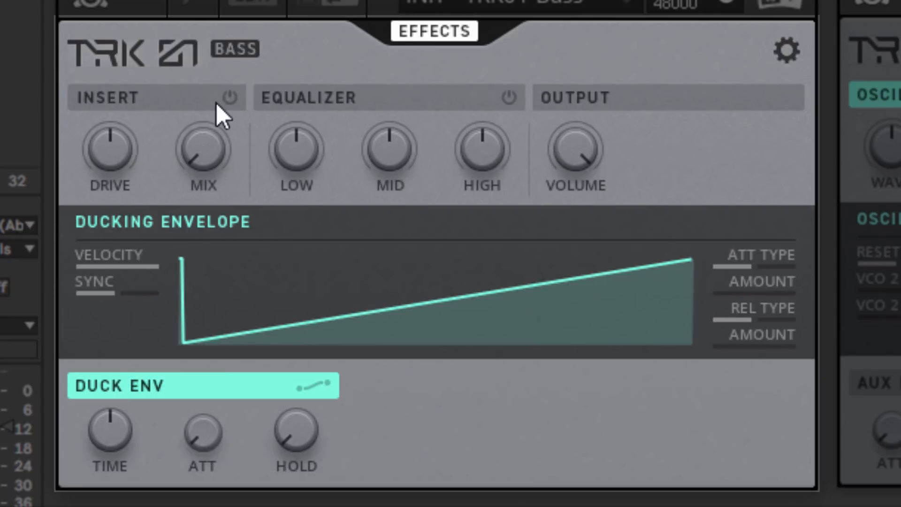
drag(113, 156, 160, 89)
drag(201, 124, 209, 47)
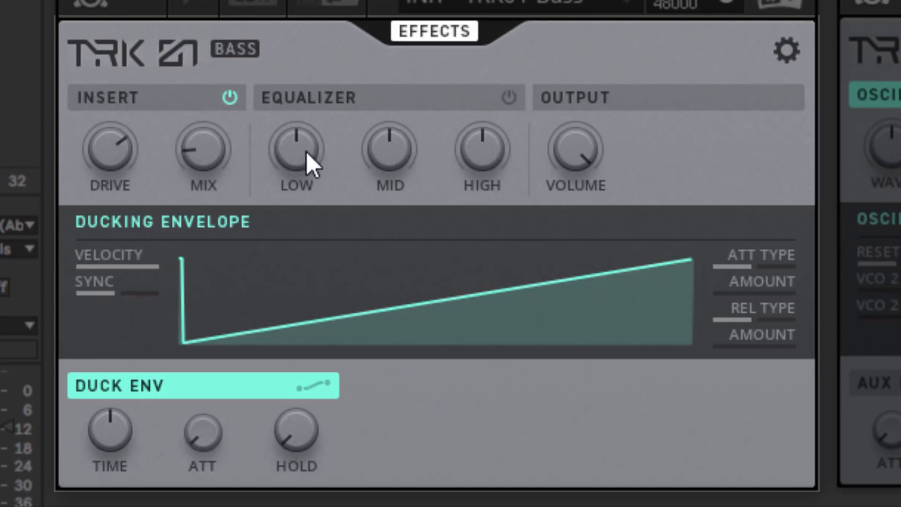
- Enable the Bass equalizer, boost its Mid band to 3.1 dB, and keep Low and High at 0.0 dB
drag(393, 156, 531, 103)
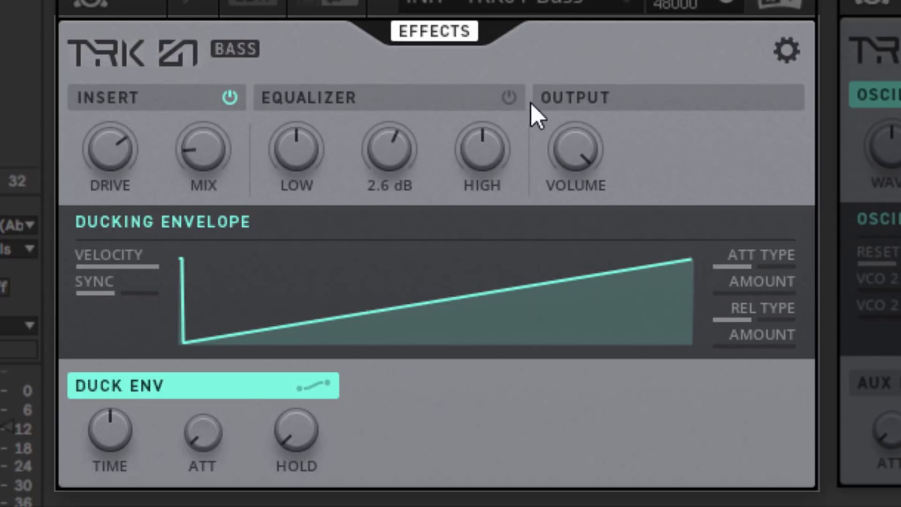
click(510, 97)
drag(404, 154, 407, 140)
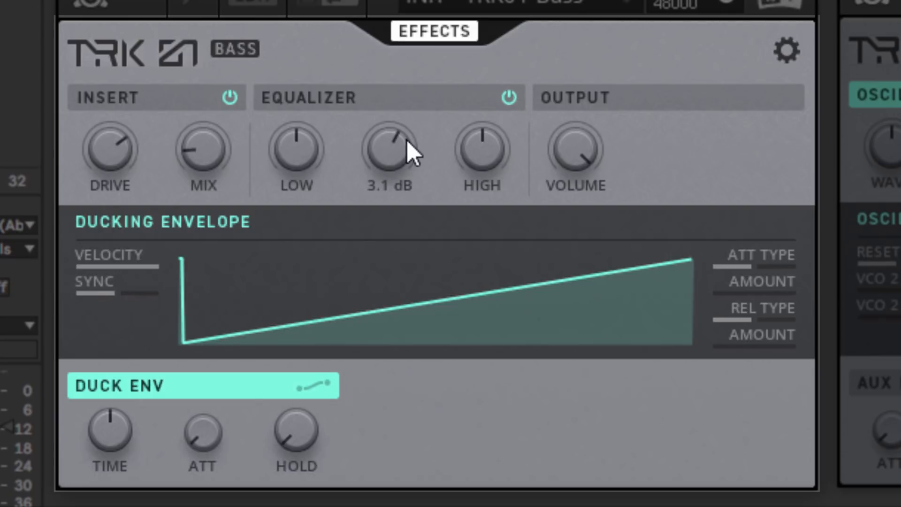
click(408, 97)
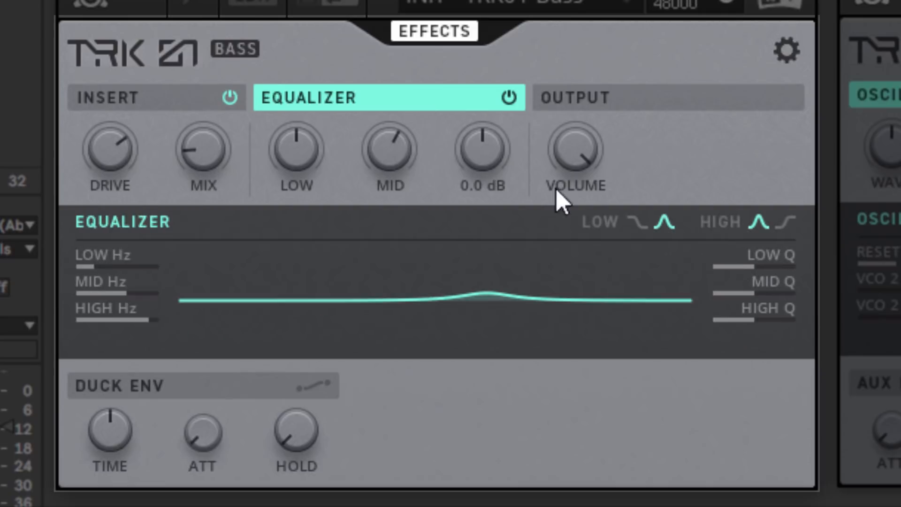
mouse_move(298, 157)
mouse_down()
mouse_move(284, 221)
mouse_move(306, 145)
mouse_up()
drag(493, 156, 421, 143)
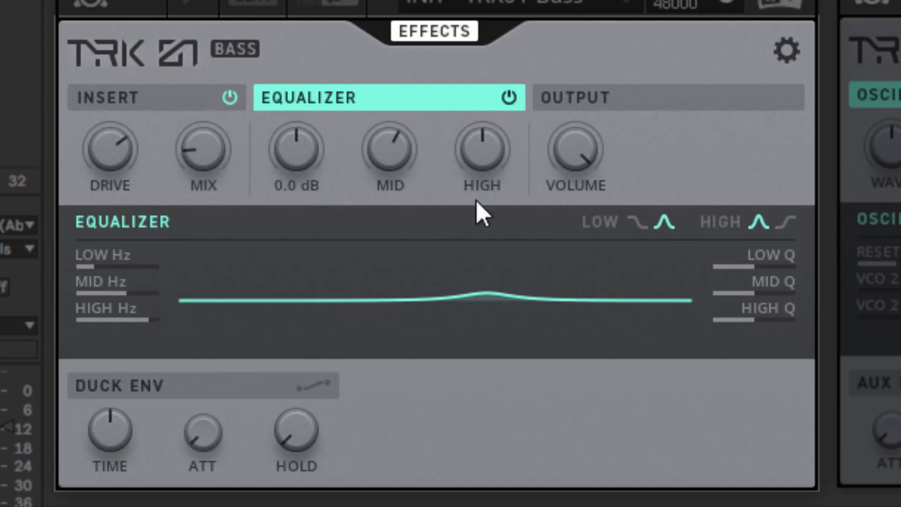
- Open the Bass output section and turn on its compressor
click(586, 99)
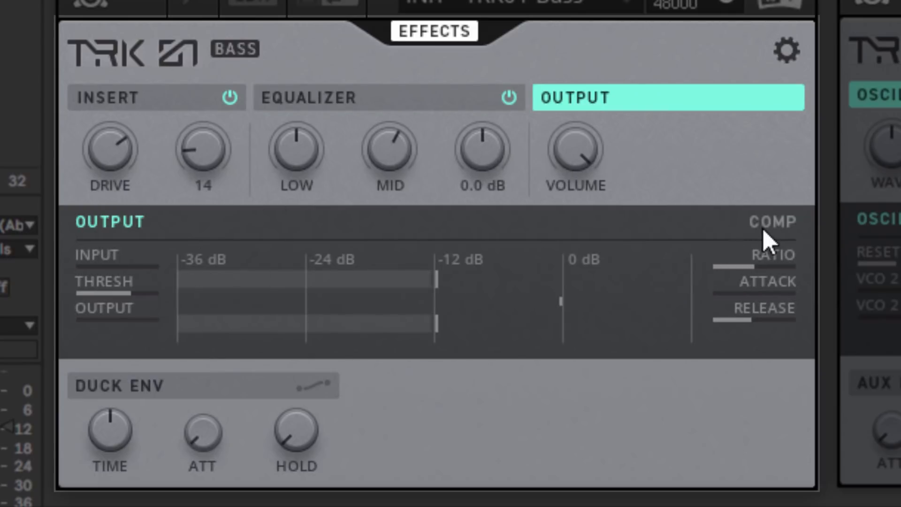
click(774, 222)
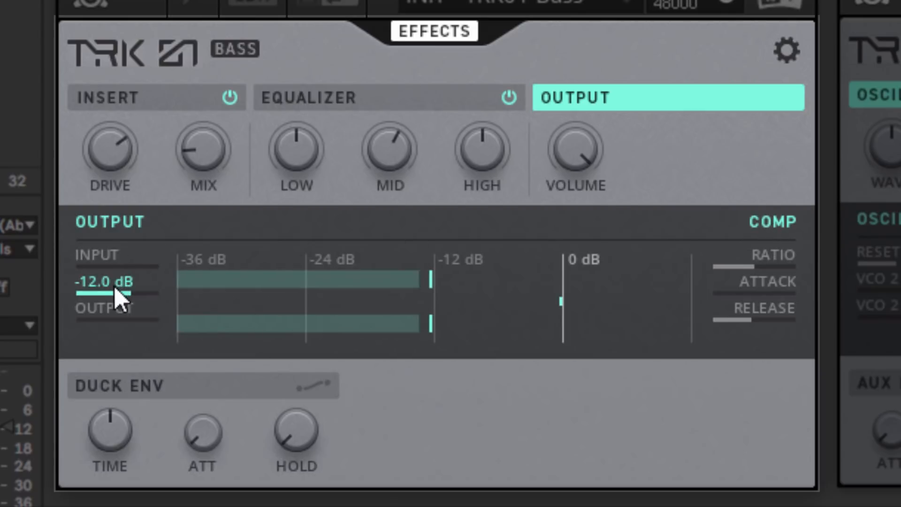
drag(114, 290, 120, 316)
mouse_move(156, 309)
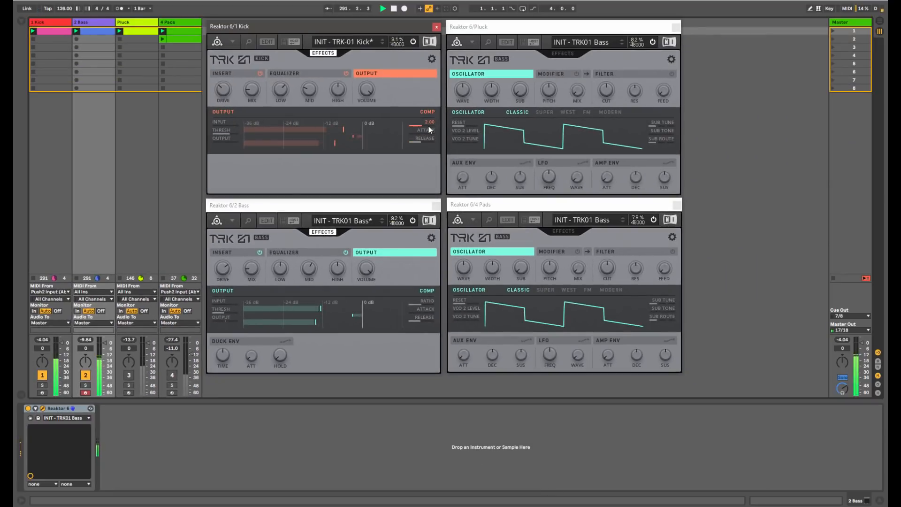
- Adjust the Kick compressor's ratio and set its threshold to -9.2 dB
drag(428, 125, 442, 100)
mouse_move(230, 133)
mouse_down()
mouse_move(222, 144)
mouse_move(240, 120)
mouse_move(230, 135)
mouse_up()
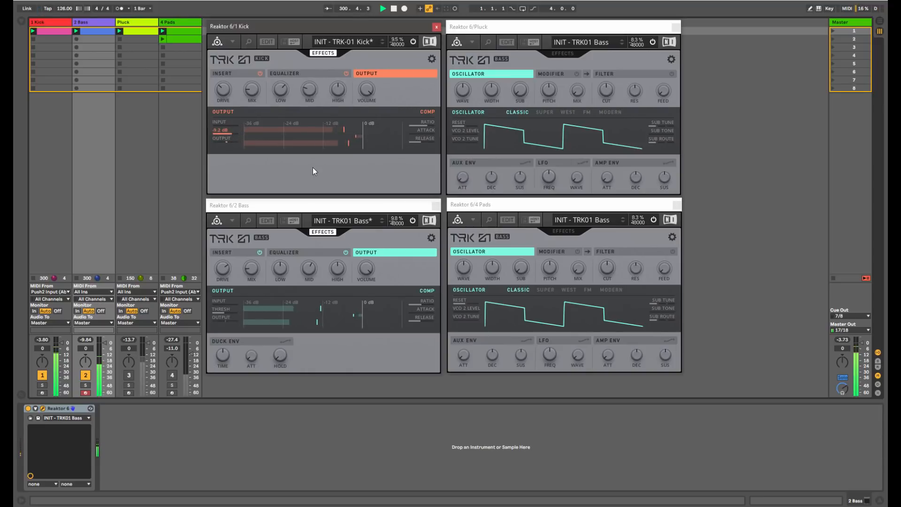
- Open the Bass ducking envelope and check the Duck Env trigger note in the Bass settings
click(83, 32)
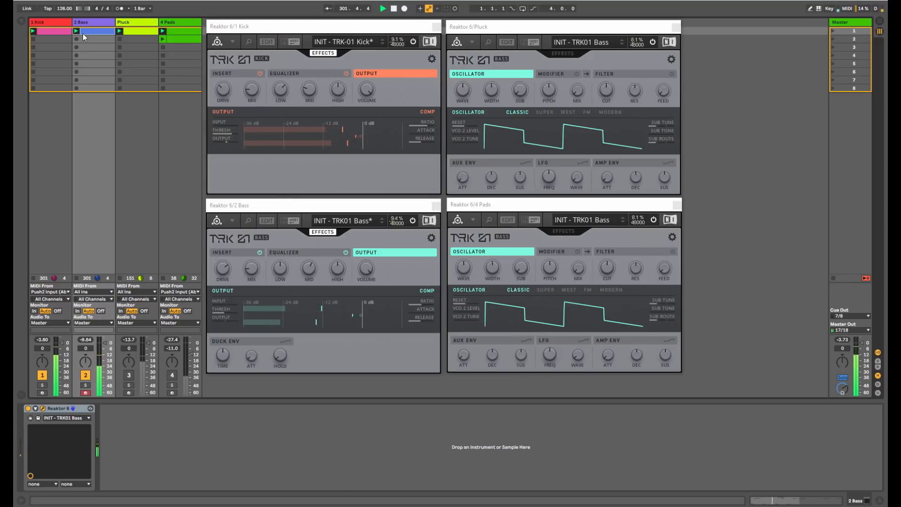
click(277, 200)
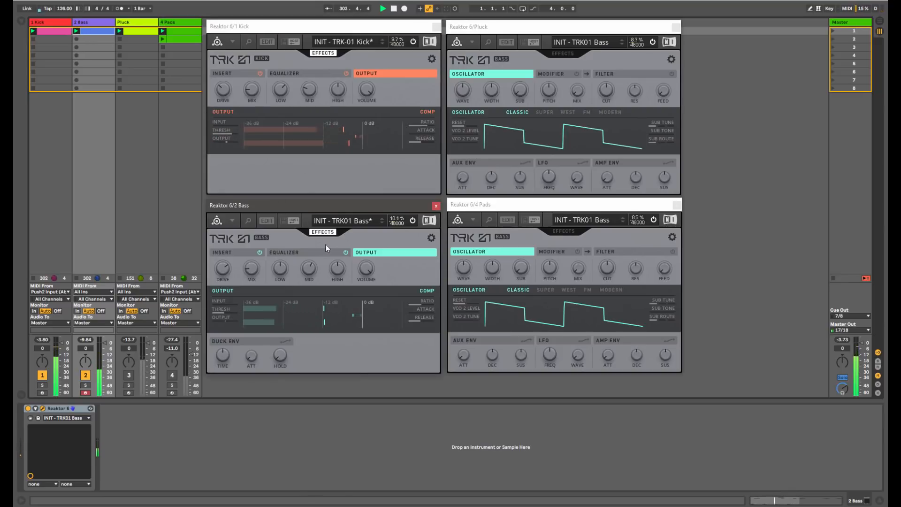
click(290, 341)
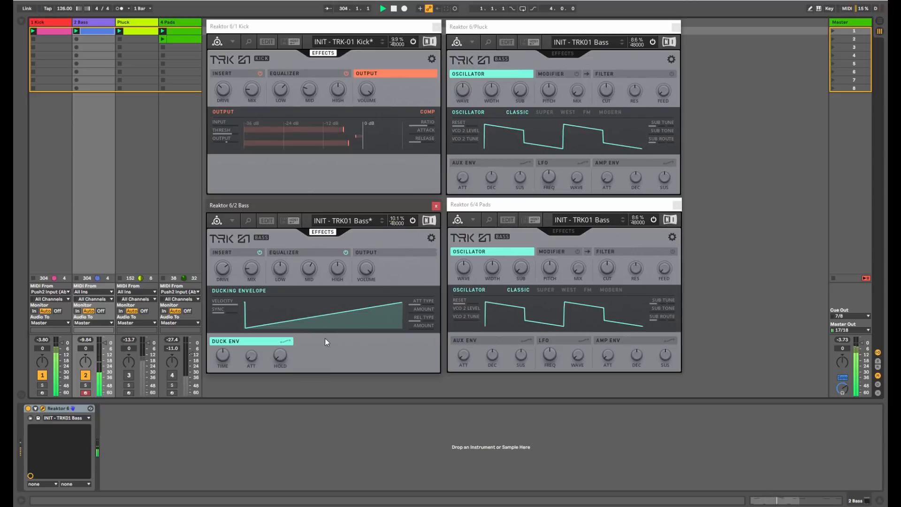
click(431, 237)
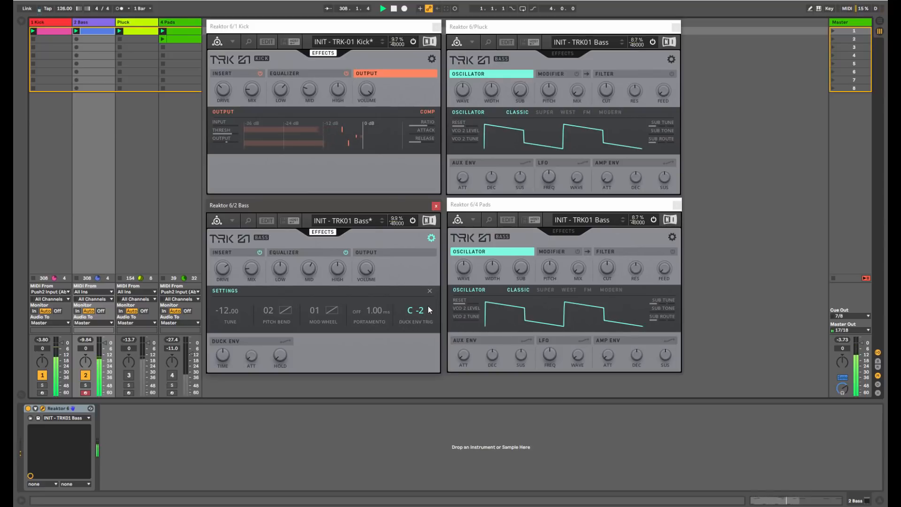
click(430, 292)
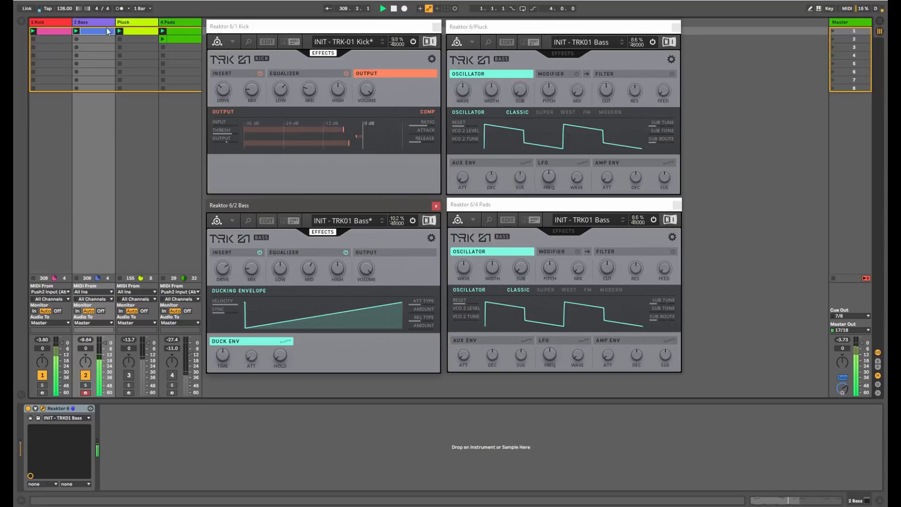
- Open the Bass clip's notes and examine the ducking trigger notes at C-2
double_click(91, 32)
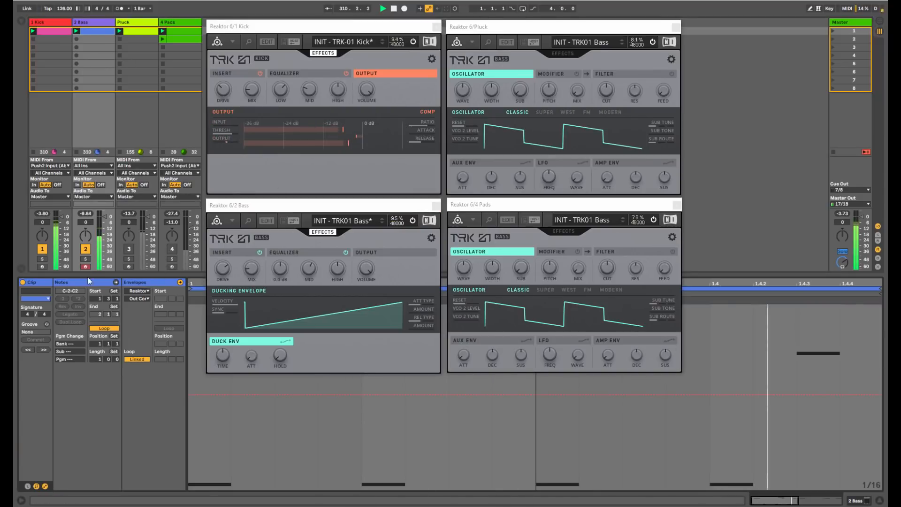
scroll(238, 444, down, 5)
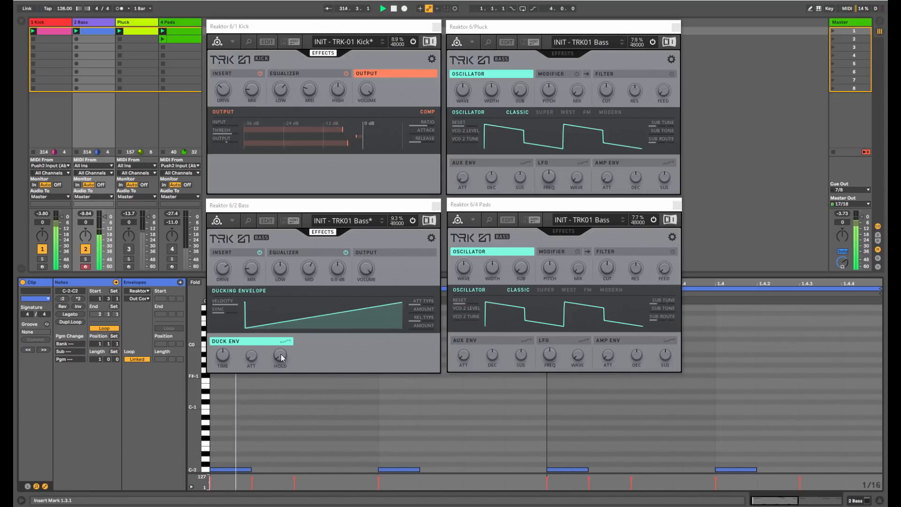
- Open the Bass ducking envelope's modulation routing and assign it to the insert effect's mix with a negative amount
click(289, 340)
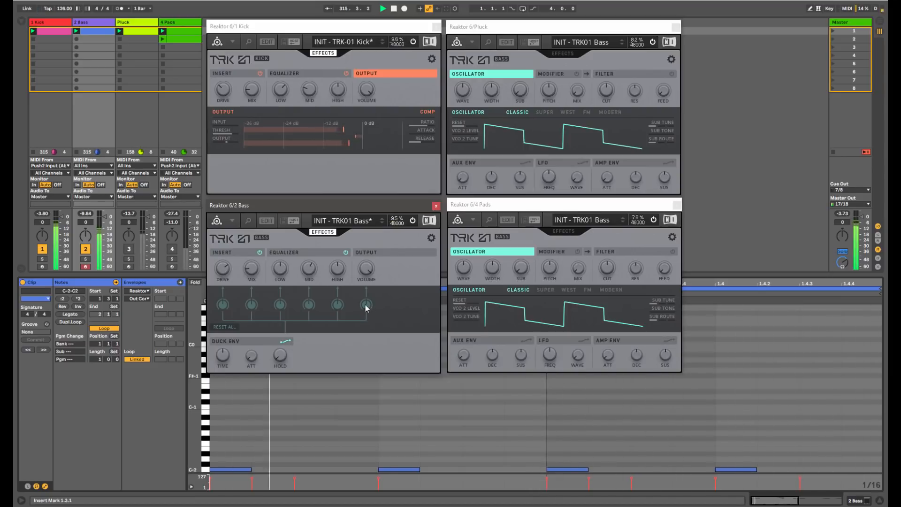
click(252, 306)
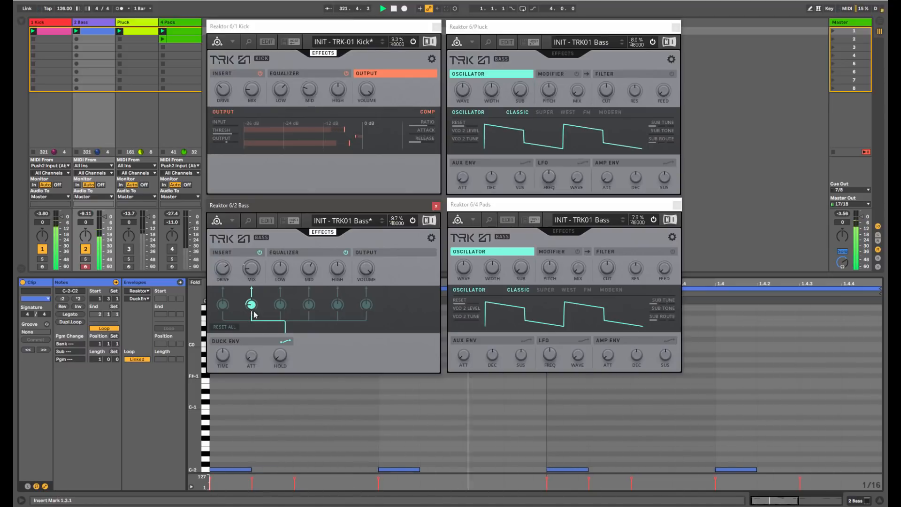
- Try extra ducking trigger notes on C-2 at 1.1.3 and 1.3.3 in the Bass clip, and delete each one again
double_click(325, 465)
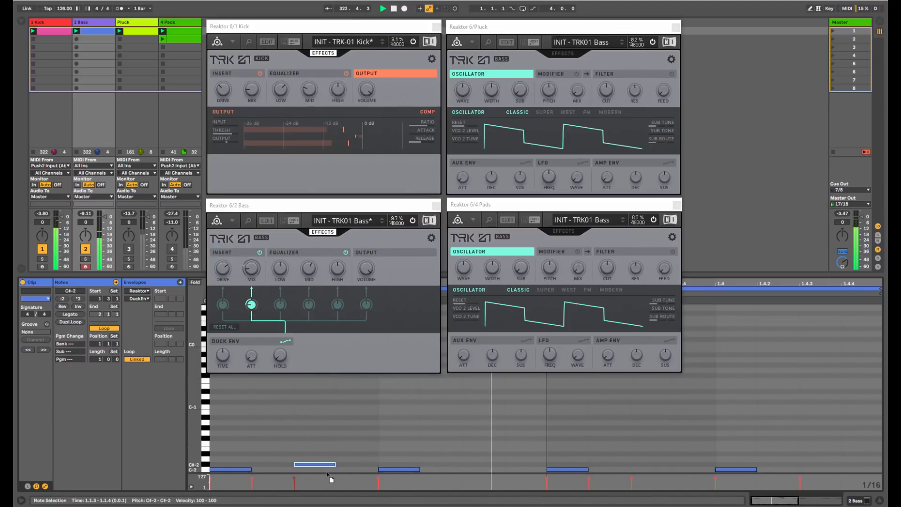
drag(325, 467, 328, 469)
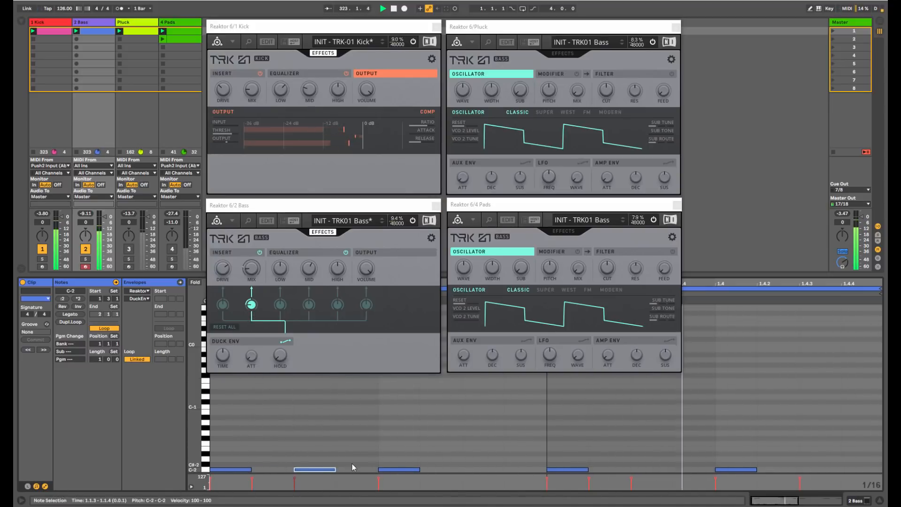
double_click(328, 470)
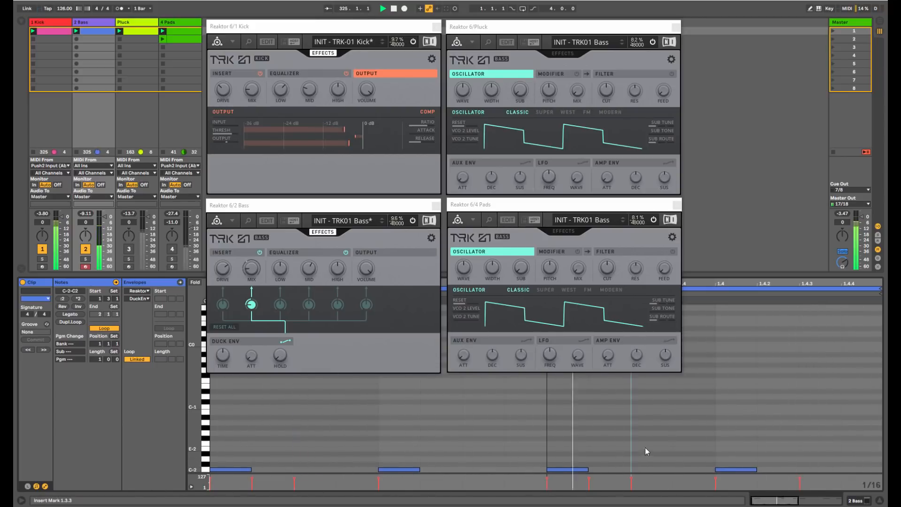
double_click(657, 469)
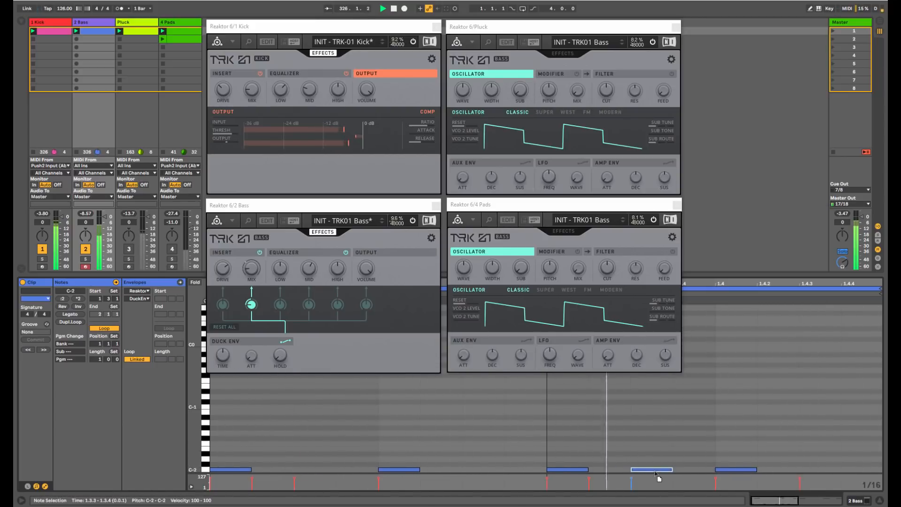
double_click(655, 470)
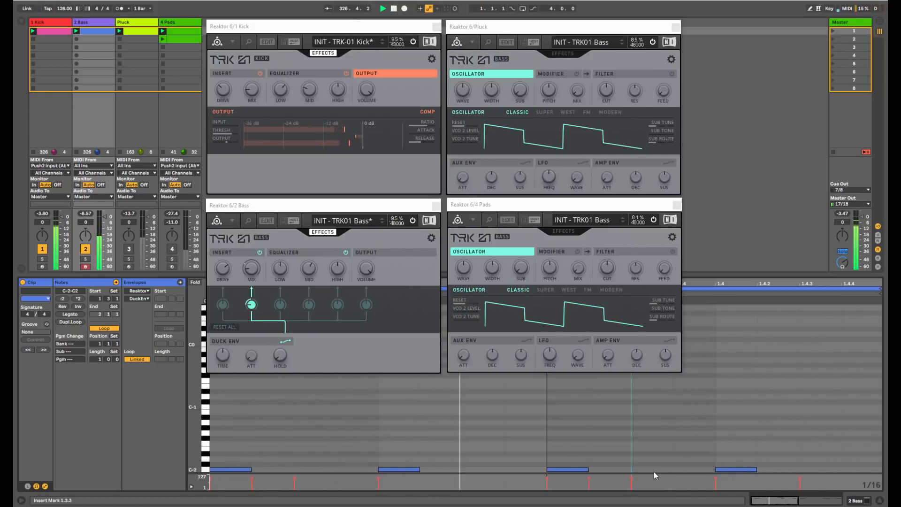
- Route the Bass ducking envelope to the output volume as well, and open the insert effect's settings
click(367, 306)
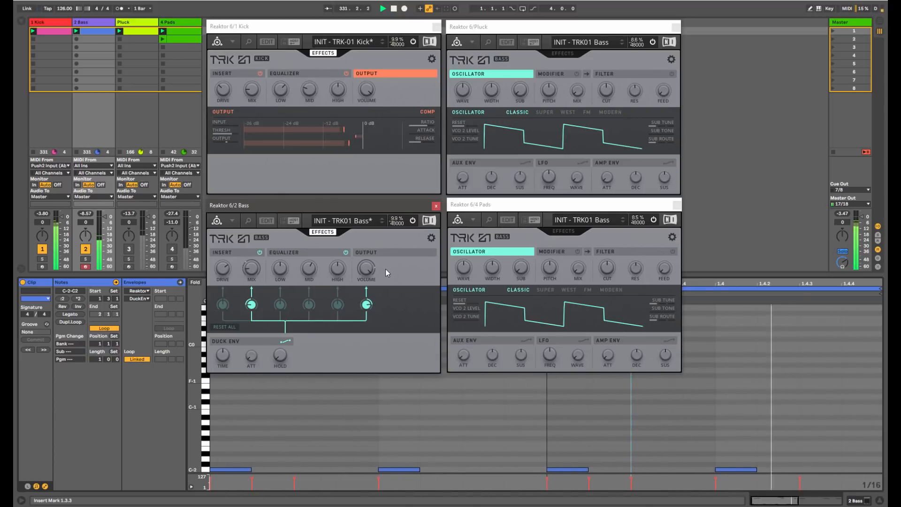
click(233, 340)
click(286, 254)
click(248, 253)
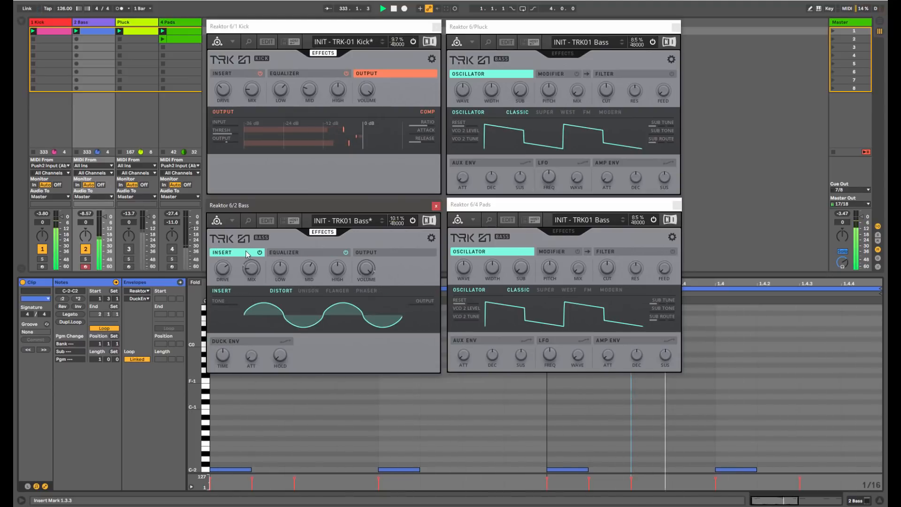
- Review the Bass oscillator and filter controls on the main synth page, and return to the insert effect's mix control
click(322, 232)
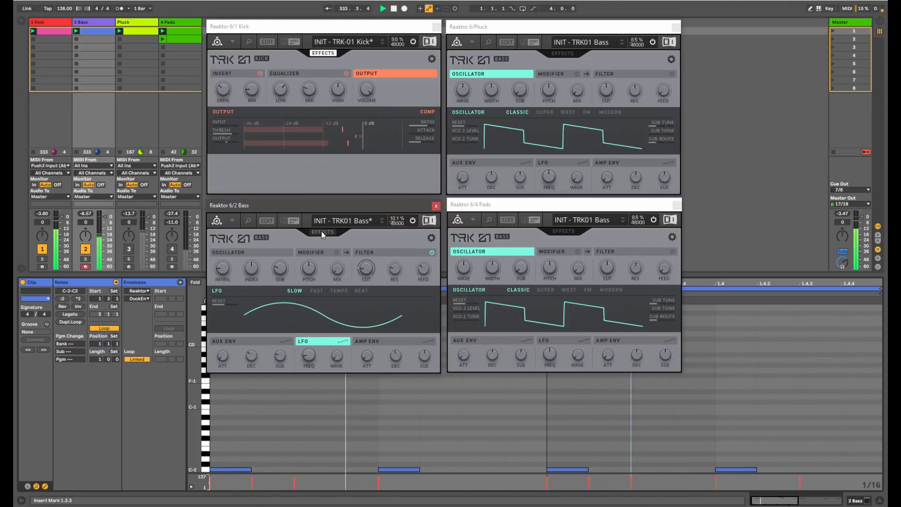
click(224, 271)
click(367, 271)
click(329, 232)
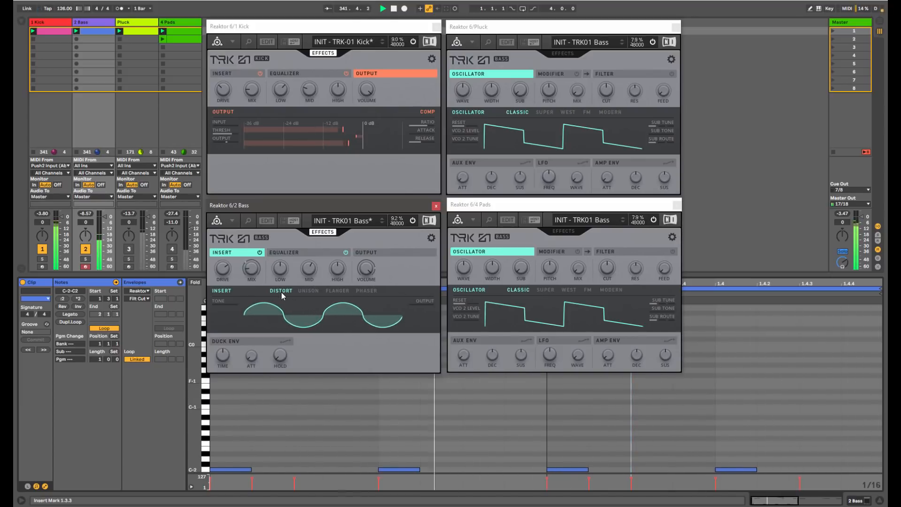
click(251, 270)
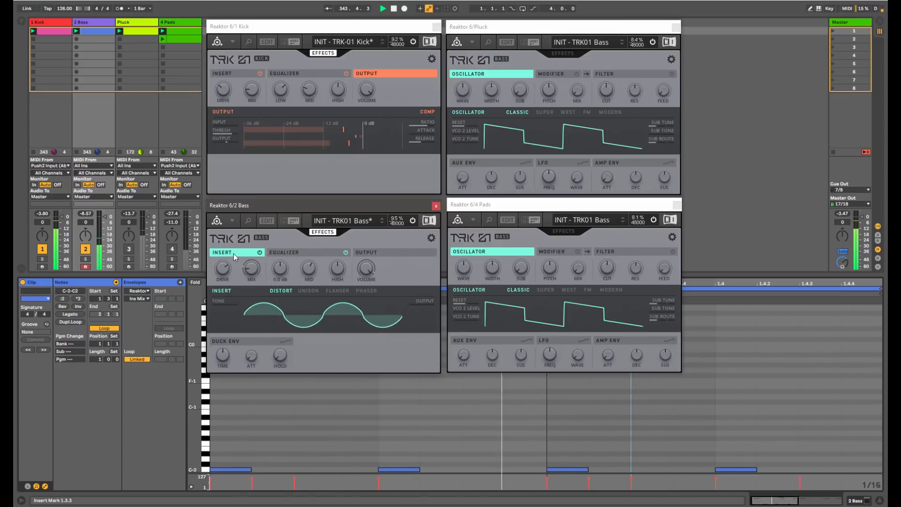
- Try the Unison, Flanger and Phaser modes on the Bass insert effect, and switch it back to Distort
click(313, 291)
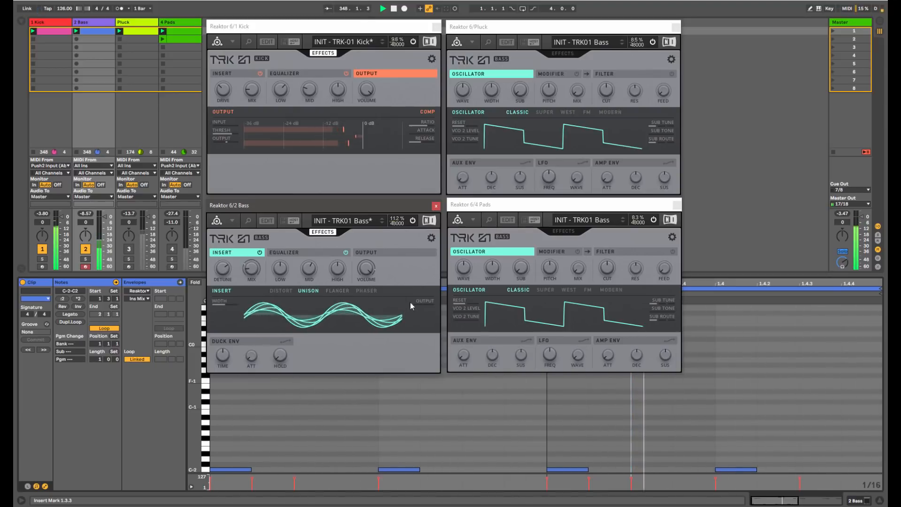
click(334, 291)
click(357, 290)
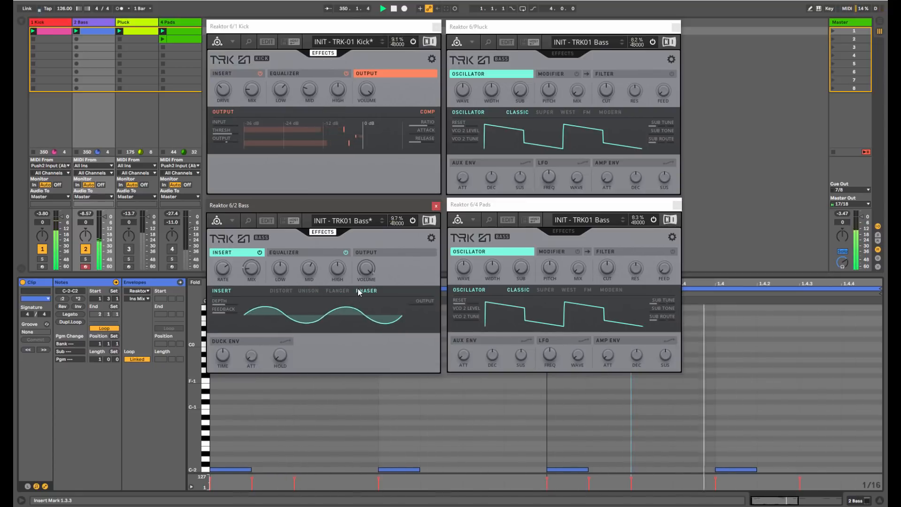
click(284, 292)
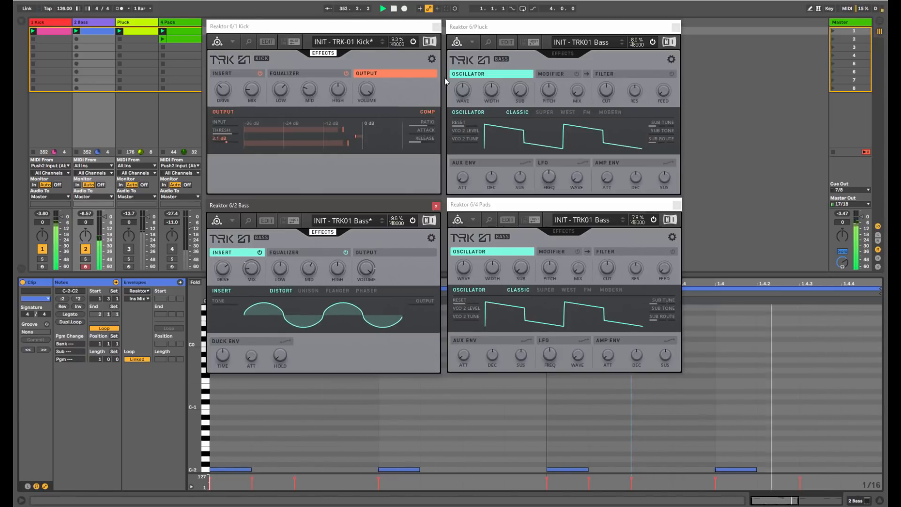
- Lower the Pluck track's volume to -25.6 dB and activate the track
drag(147, 216, 147, 242)
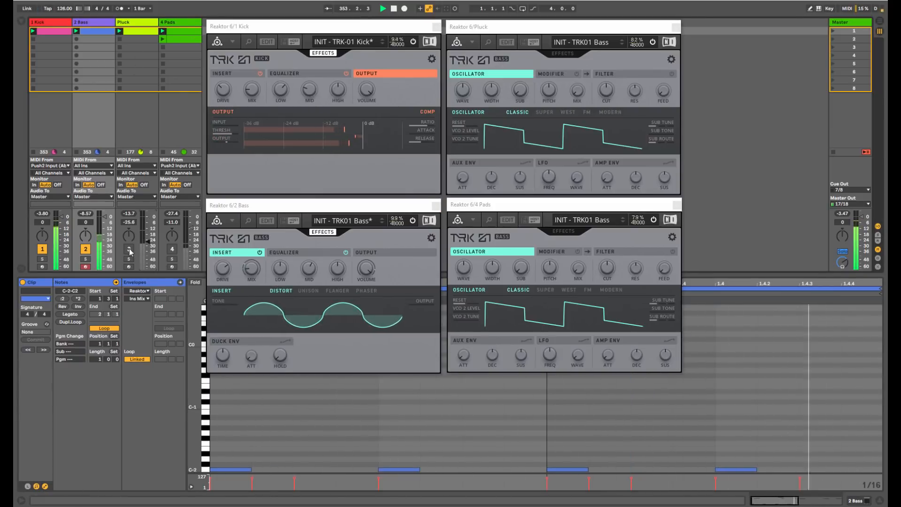
click(129, 249)
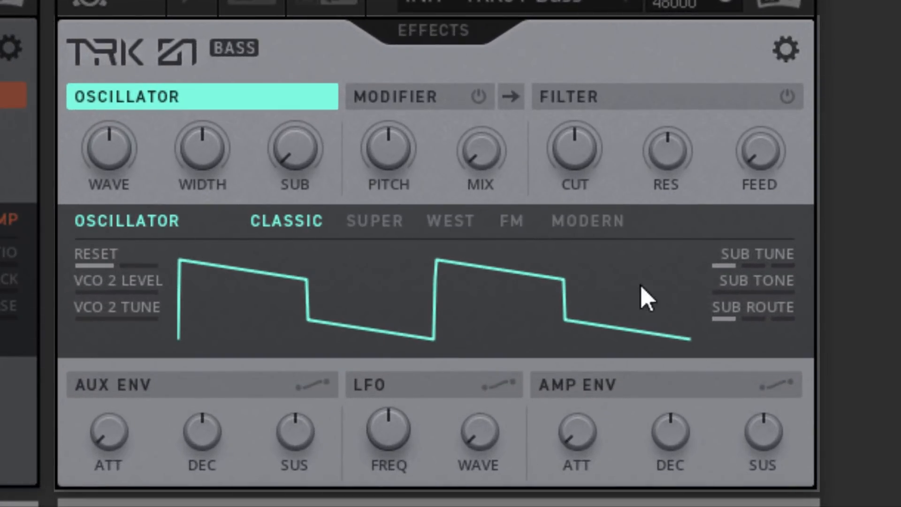
- Set the Pluck oscillator's sub tuning to -12 and raise its sub level
click(742, 269)
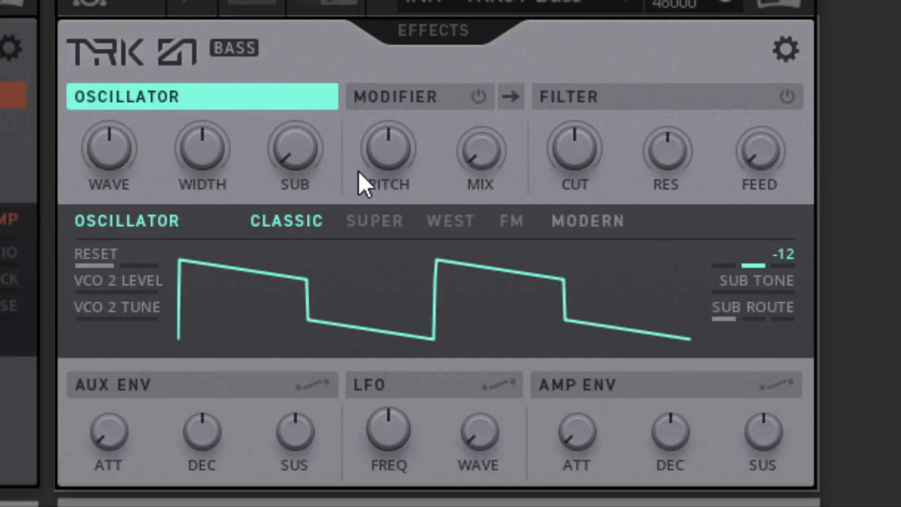
drag(292, 145, 322, 75)
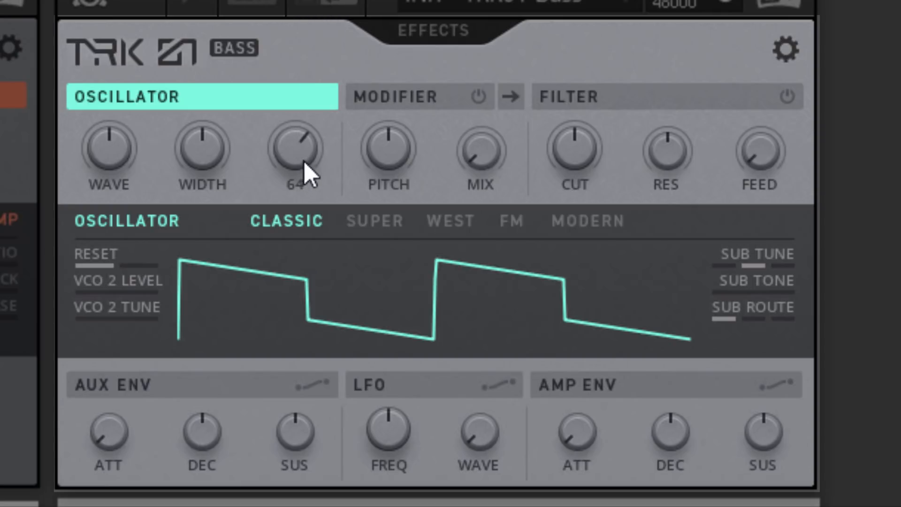
drag(304, 161, 312, 145)
- Shift the Pluck oscillator's wave towards a sawtooth and raise the level and tuning of VCO 2
drag(107, 143, 23, 381)
drag(114, 151, 118, 158)
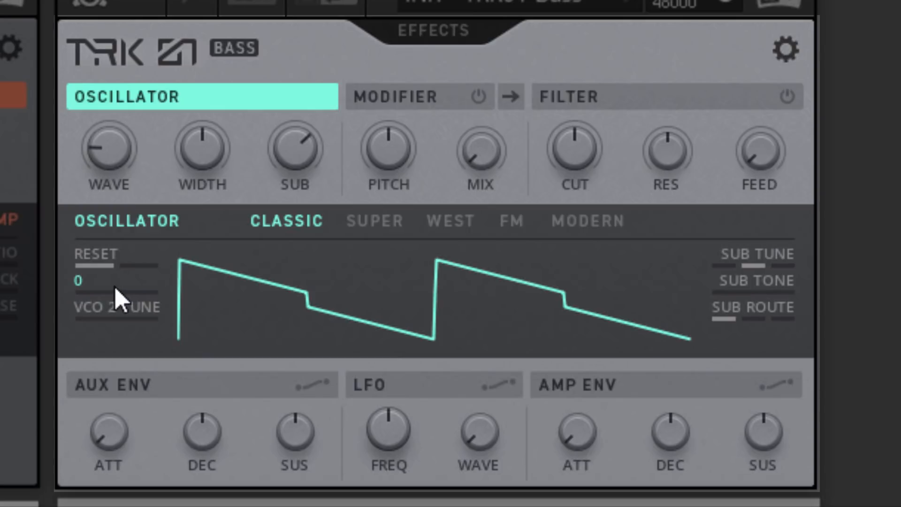
drag(116, 296, 135, 207)
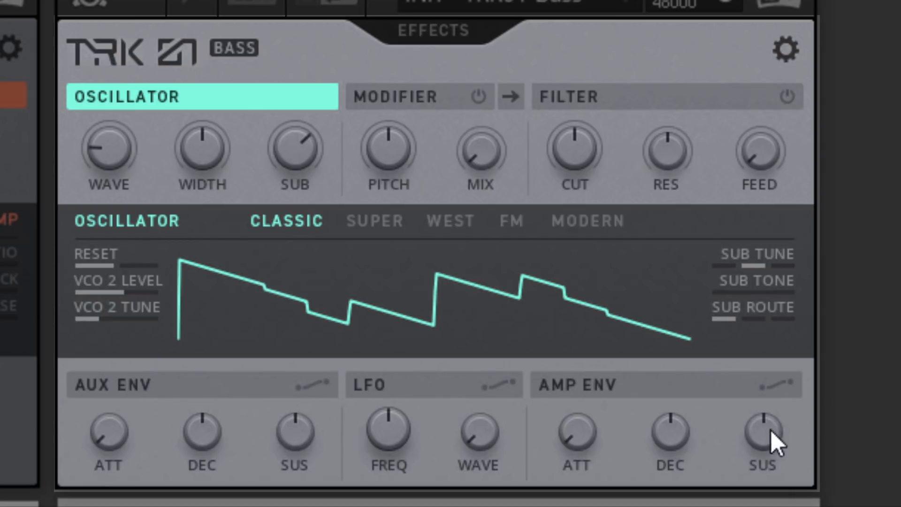
- Show the Pluck amplitude envelope and set its sustain to 0
drag(757, 462, 756, 484)
click(643, 383)
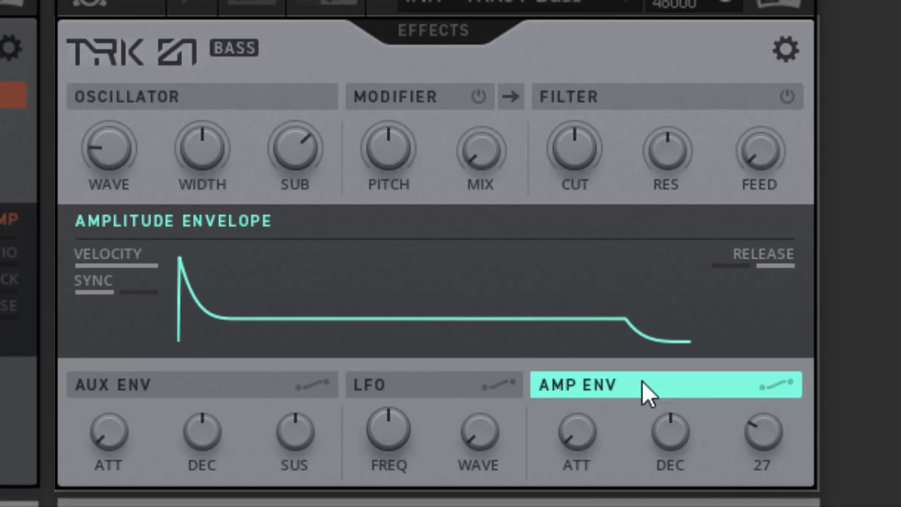
drag(754, 432, 755, 458)
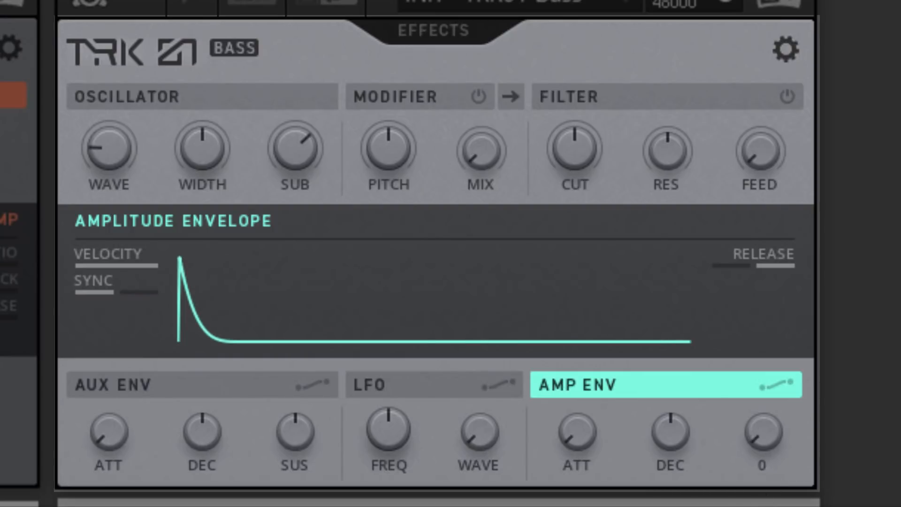
- Slightly shorten the Pluck amplitude envelope's decay and compare release off and on, leaving release on
drag(684, 434, 669, 465)
click(775, 267)
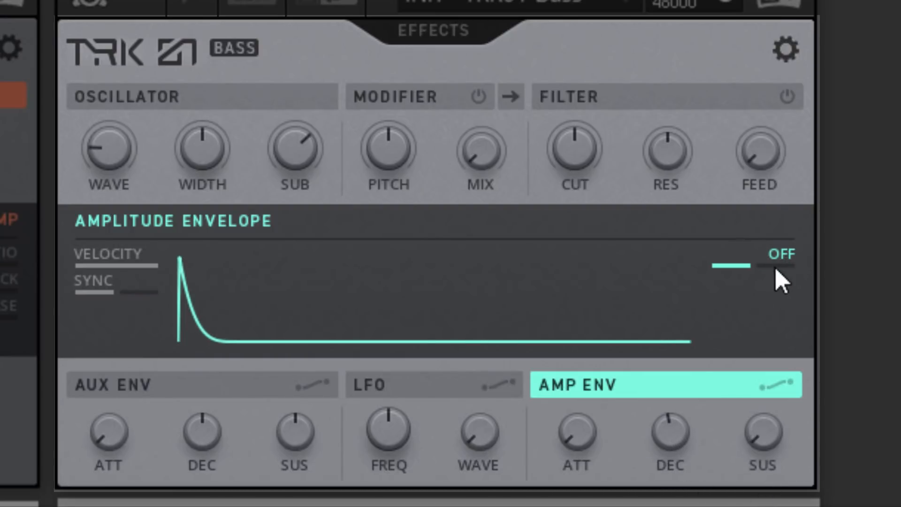
drag(683, 412, 702, 396)
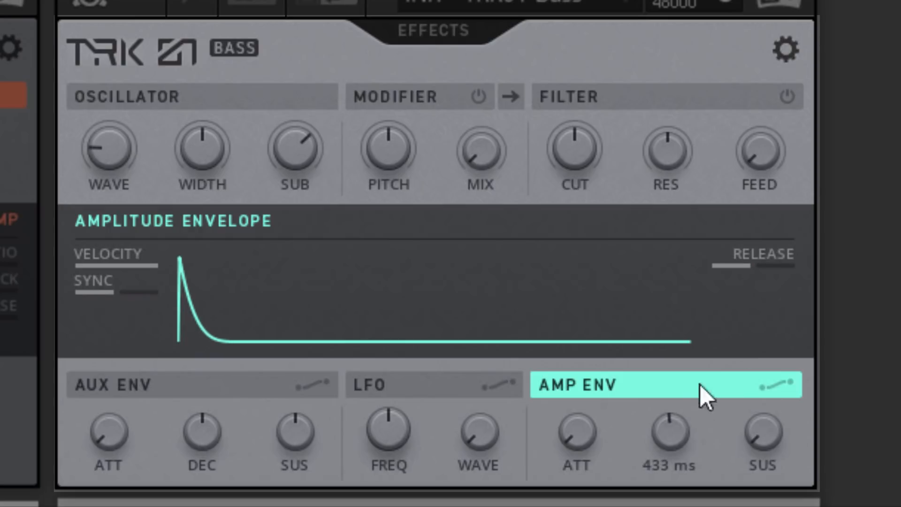
click(775, 266)
drag(686, 446, 675, 437)
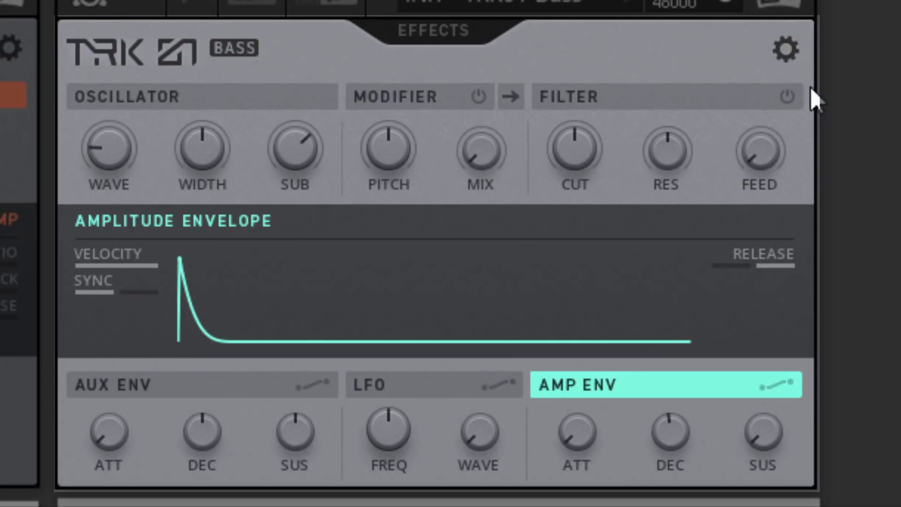
- Turn on the Pluck filter in 4-Pole mode and set its cutoff to 195 Hz
click(760, 98)
click(390, 219)
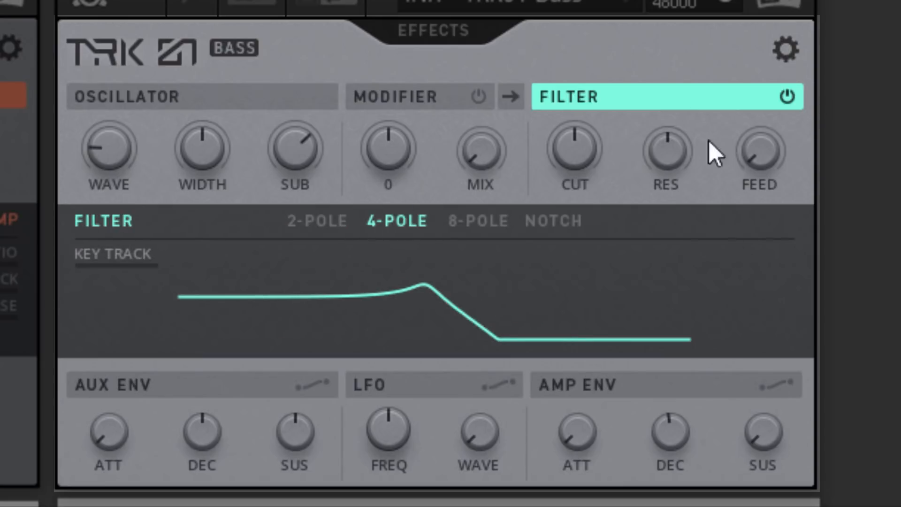
drag(590, 152, 511, 272)
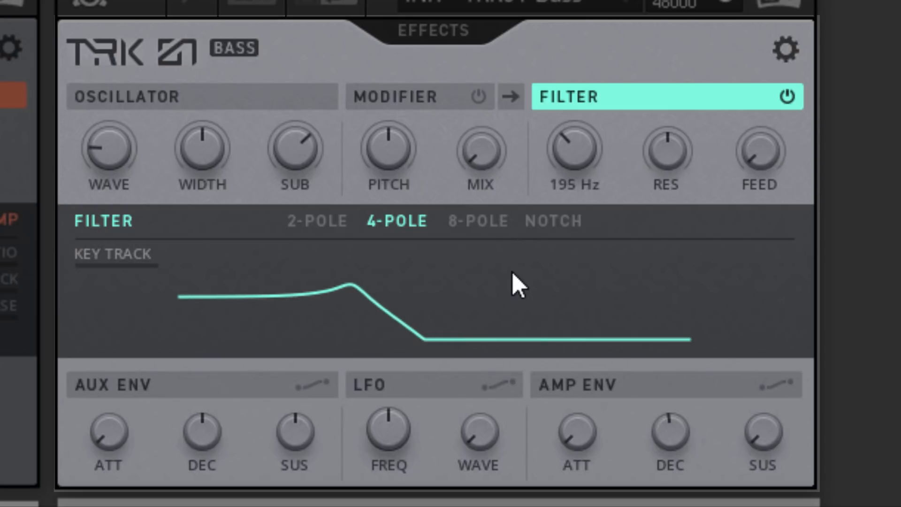
- Route the Pluck auxiliary envelope to the filter cutoff and raise the modulation amount to its positive maximum
click(177, 395)
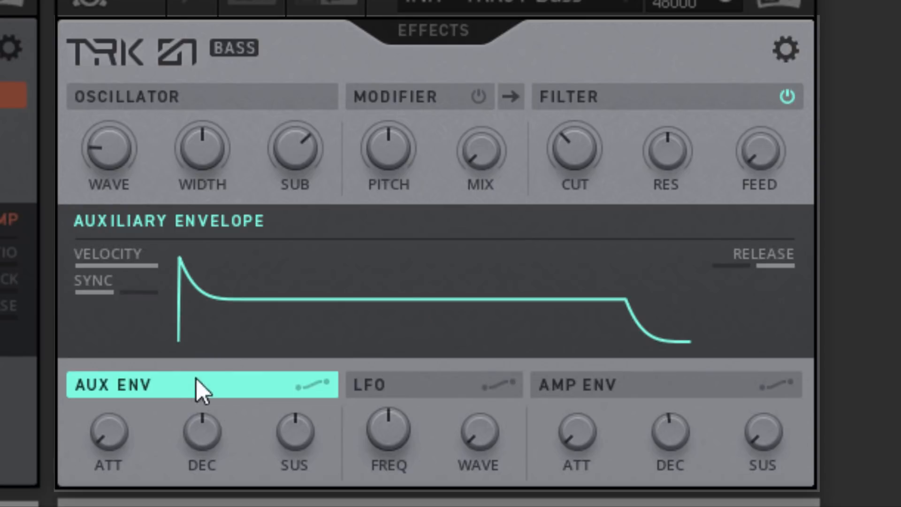
click(312, 376)
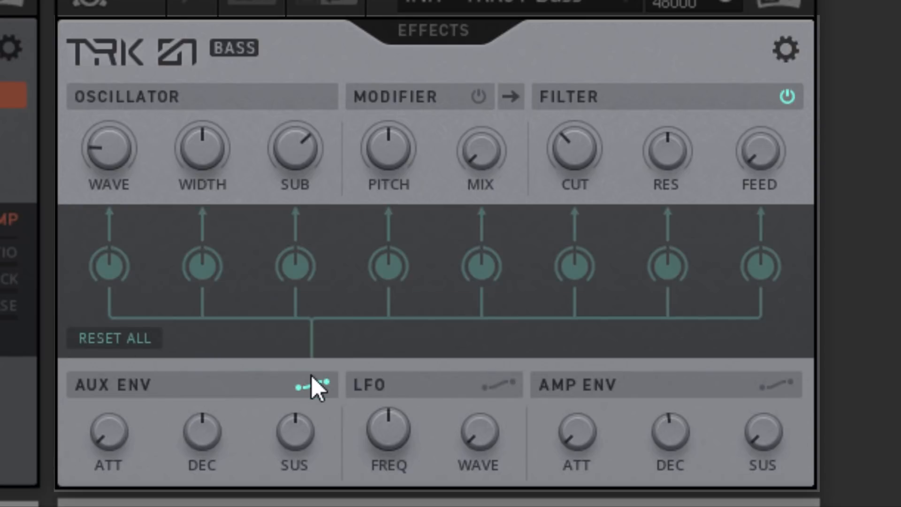
drag(585, 272, 584, 243)
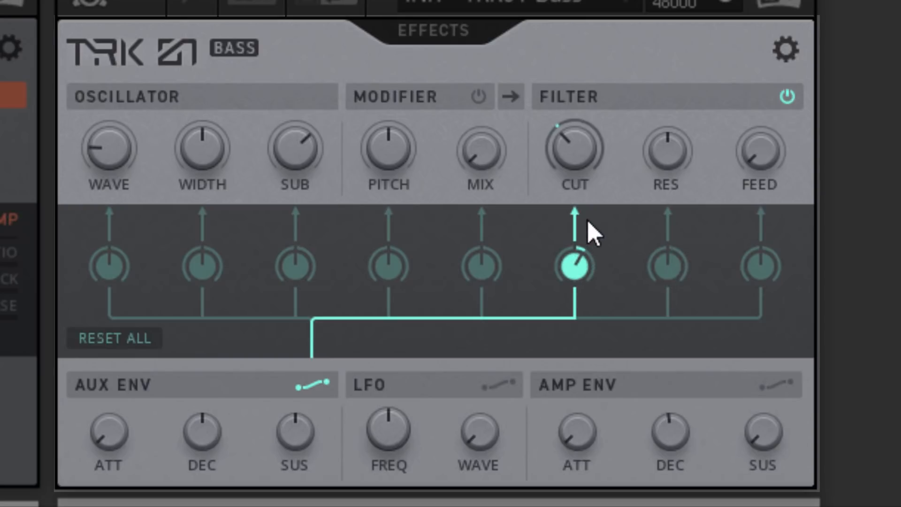
drag(599, 197, 622, 152)
drag(632, 120, 637, 89)
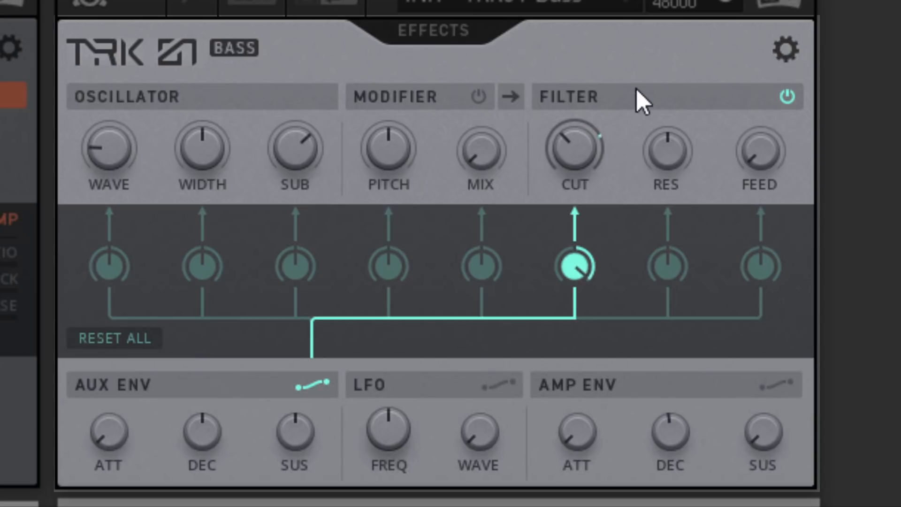
- Set the Pluck filter's resonance to 11, its feed to 27 and its cutoff to 160 Hz
drag(660, 185, 615, 317)
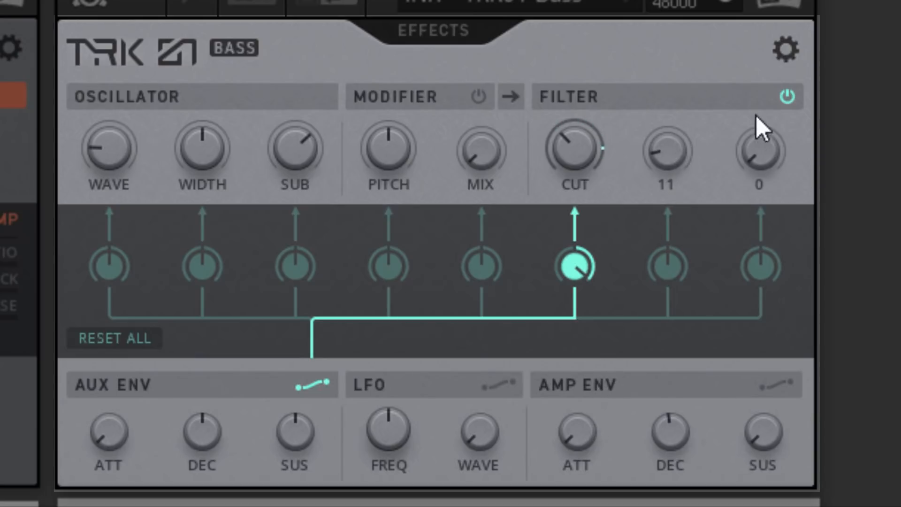
drag(754, 125, 733, 26)
drag(765, 149, 774, 106)
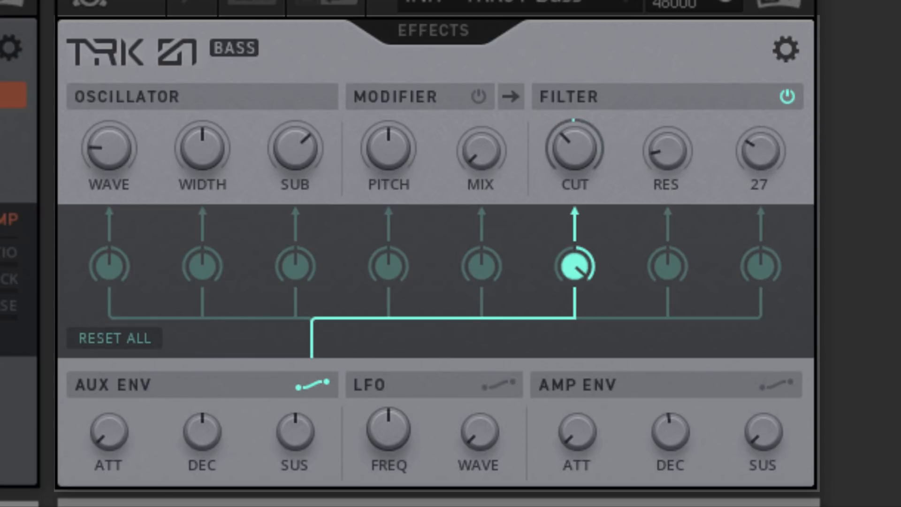
drag(570, 153, 568, 162)
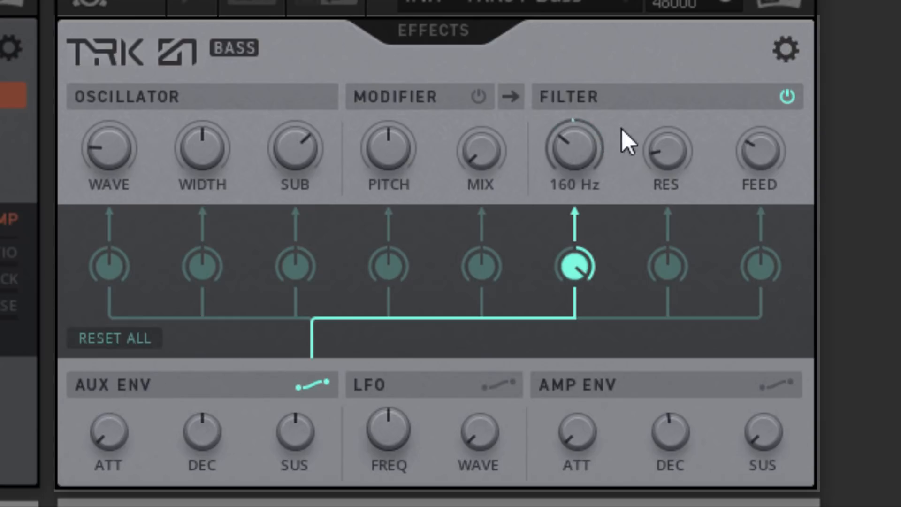
- Lower the filter cutoff slightly and shorten the auxiliary envelope's decay
drag(573, 184, 571, 188)
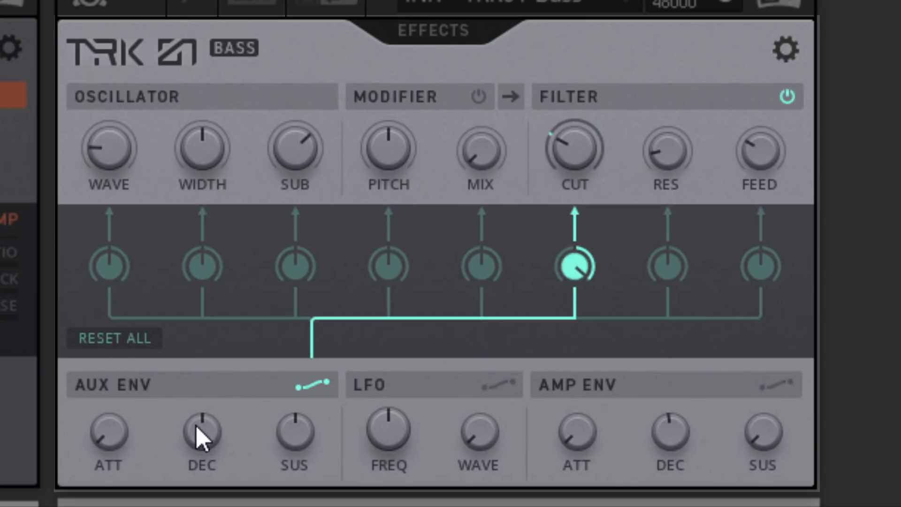
drag(197, 430, 166, 497)
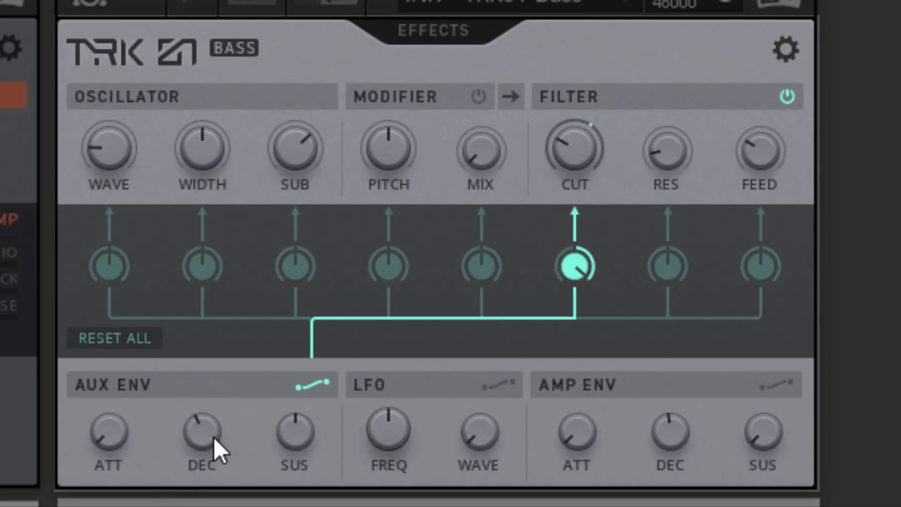
mouse_move(214, 439)
mouse_down()
mouse_move(225, 422)
mouse_move(209, 435)
mouse_up()
- Set the LFO frequency to 0.32 Hz and its wave to 34 for a triangle-like shape
click(378, 388)
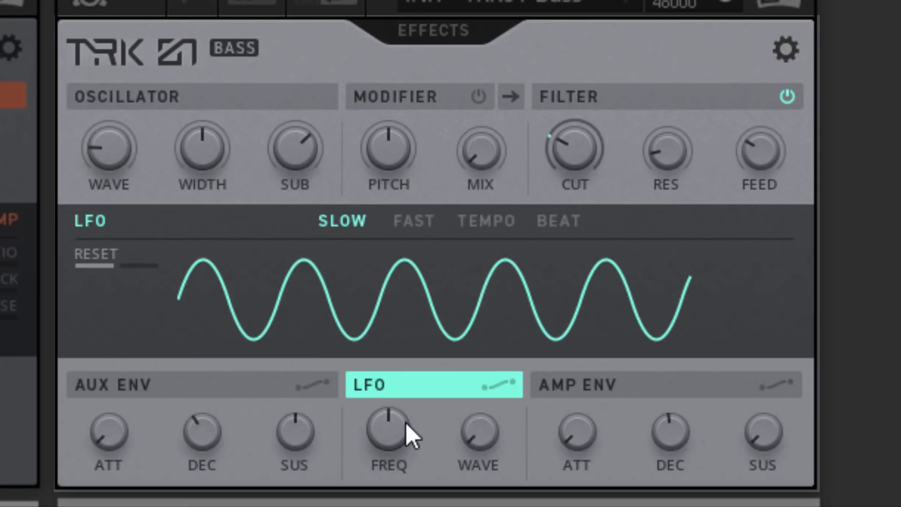
drag(407, 441, 407, 474)
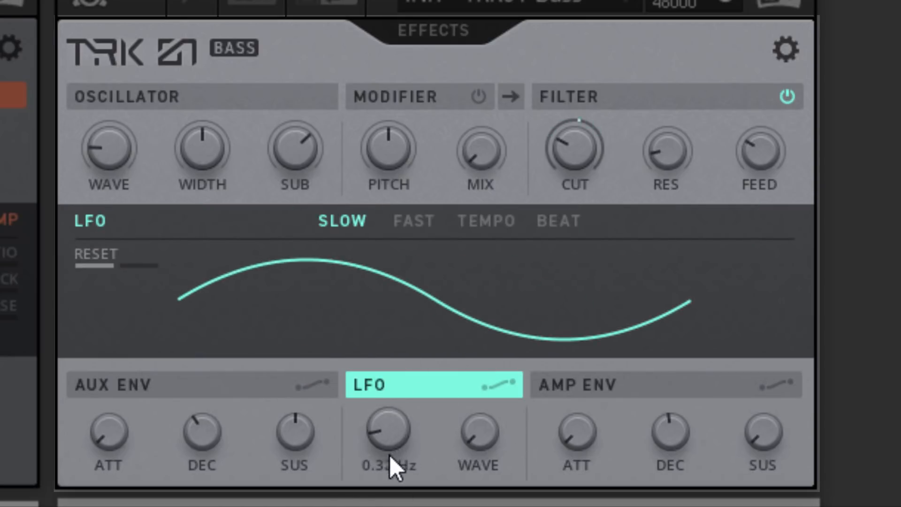
drag(468, 441, 492, 361)
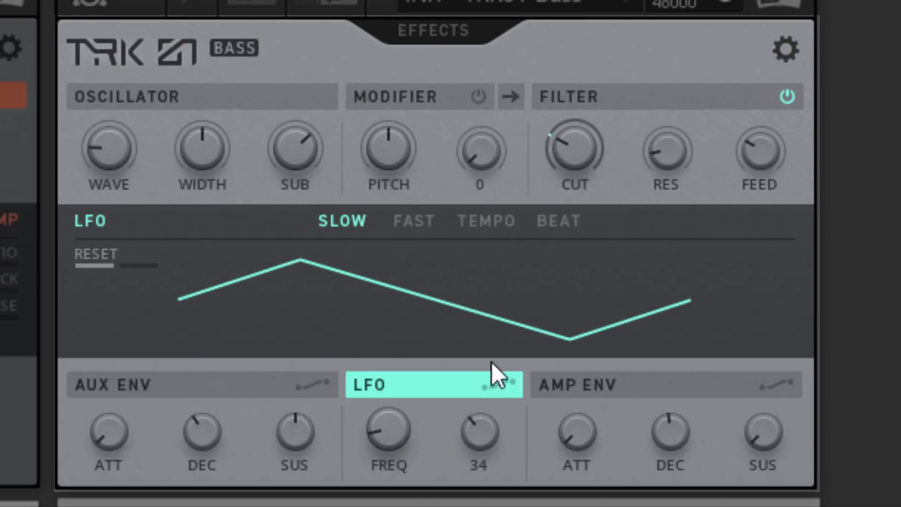
- Route the LFO to the filter resonance with a positive amount and slow the LFO frequency down a little further
click(506, 386)
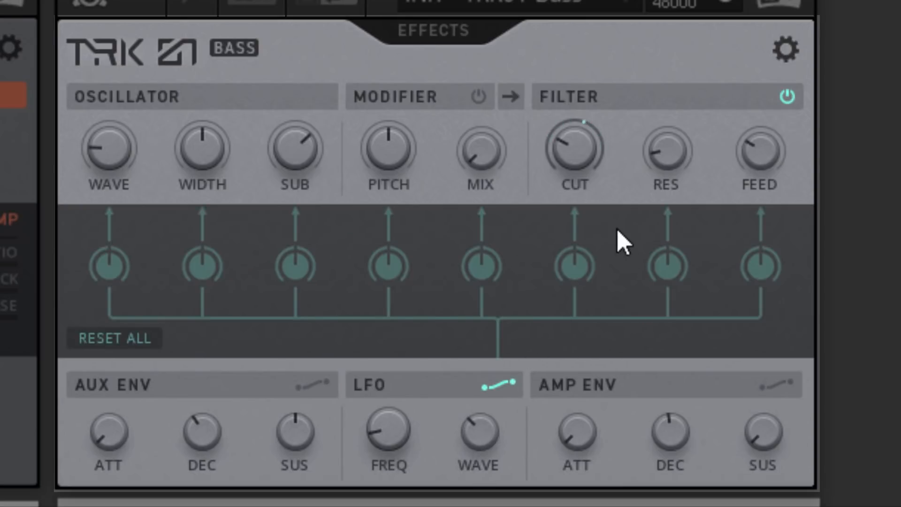
drag(664, 265, 695, 167)
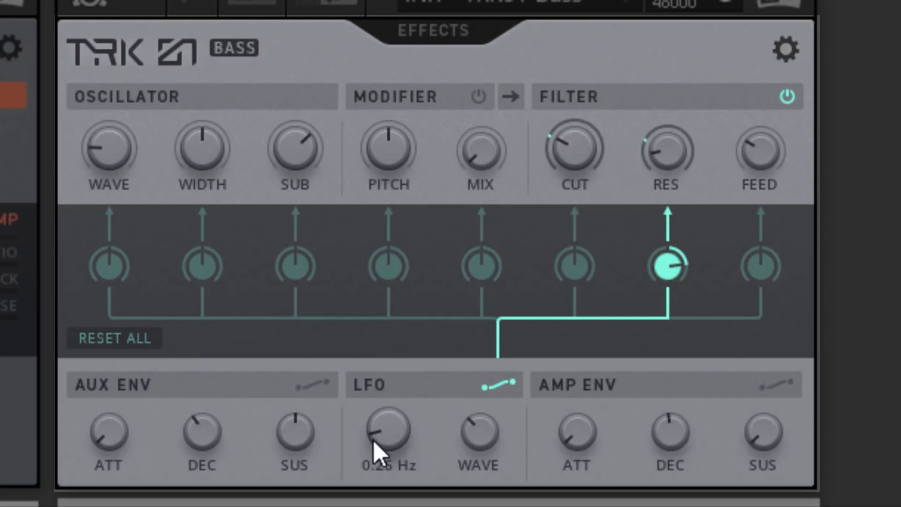
drag(398, 427, 398, 435)
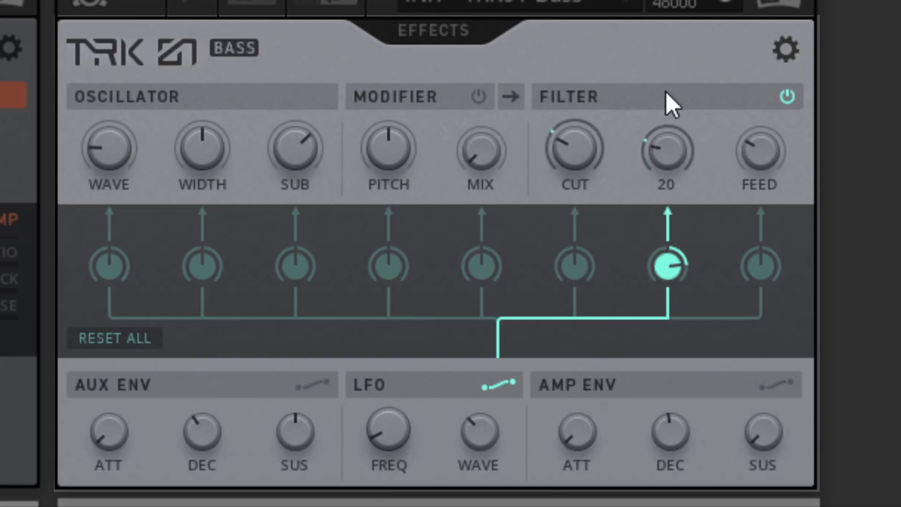
- Switch the effects insert to Unison, raise its detune, set its mix to 17 and turn the insert on
click(441, 31)
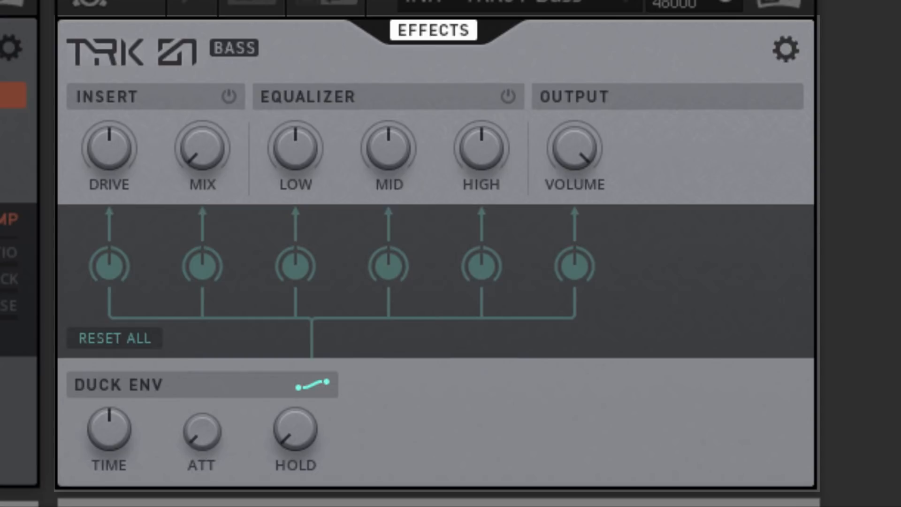
click(134, 95)
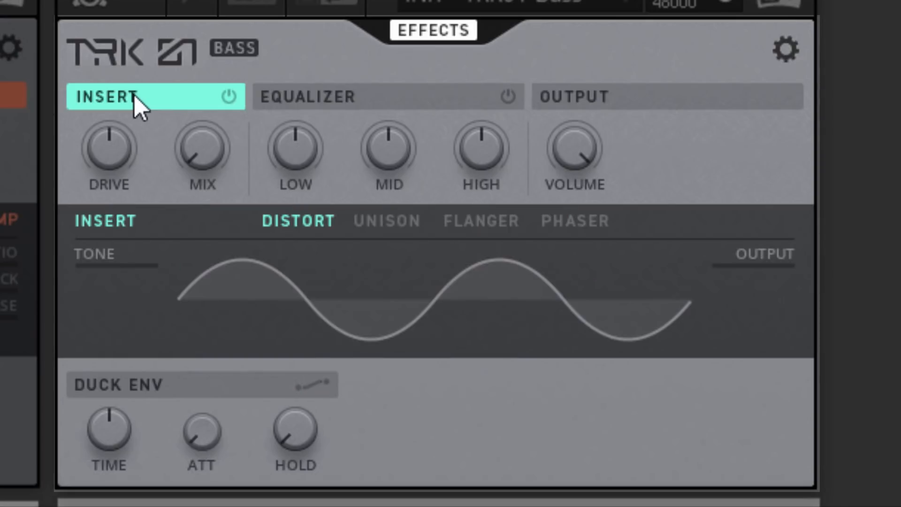
click(381, 217)
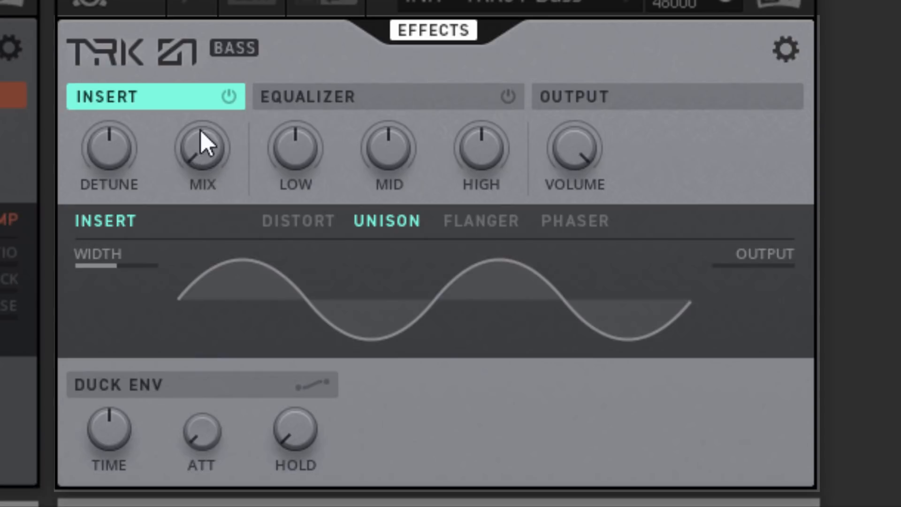
drag(200, 130, 208, 12)
drag(101, 141, 137, 54)
click(238, 100)
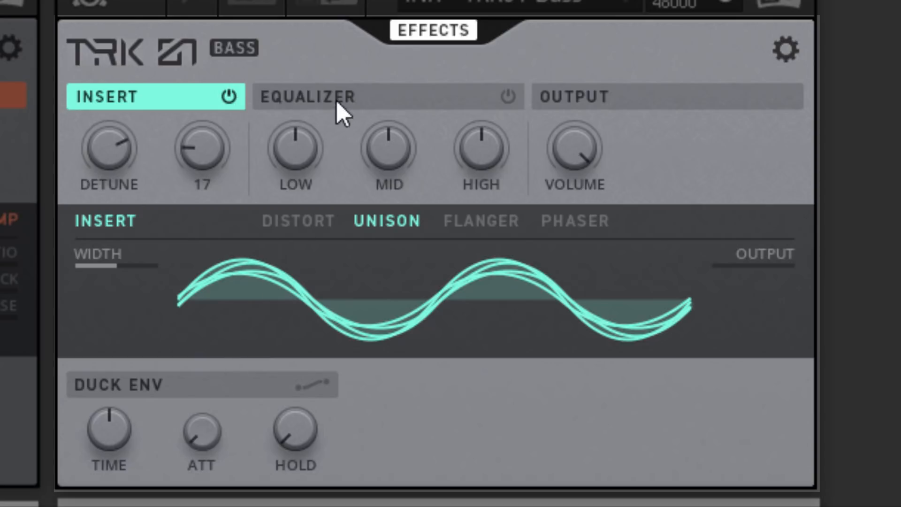
- Set the Unison detune to 26 and its mix to 34, and audition different width amounts
drag(94, 146, 105, 314)
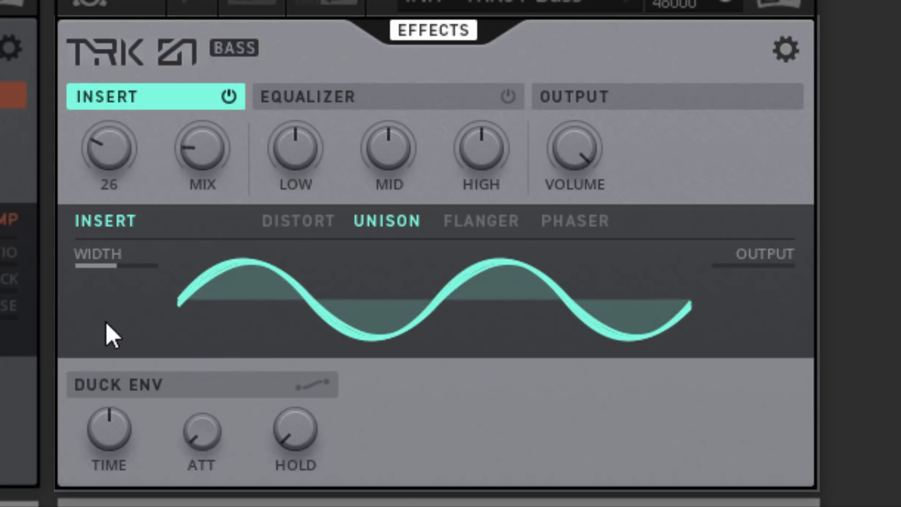
drag(197, 142, 224, 88)
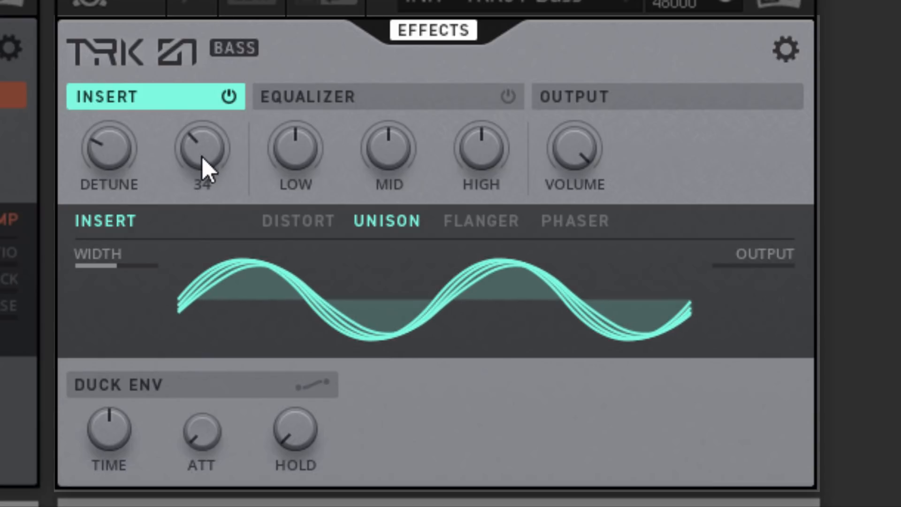
mouse_move(125, 275)
drag(125, 287, 89, 469)
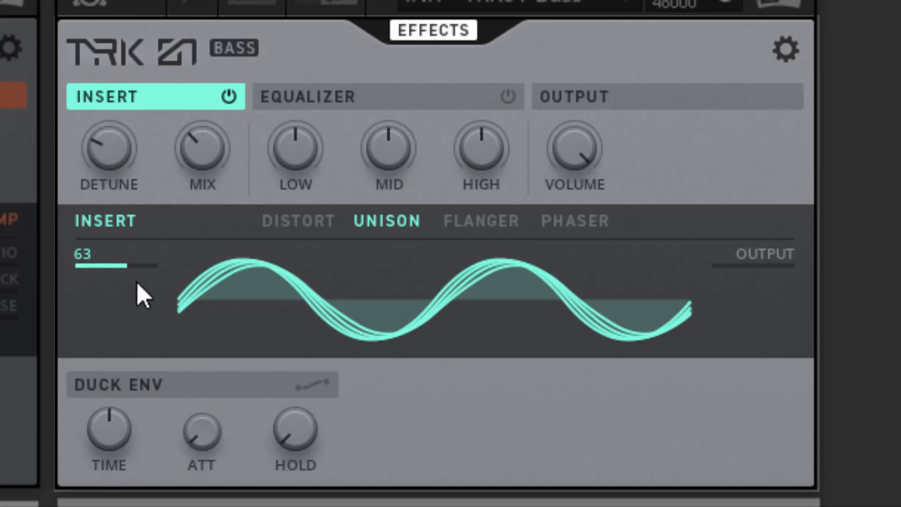
drag(137, 284, 122, 362)
- Change the equalizer's low band to a shelf at 50.0 Hz, cut its gain to the minimum and turn the equalizer on
click(404, 90)
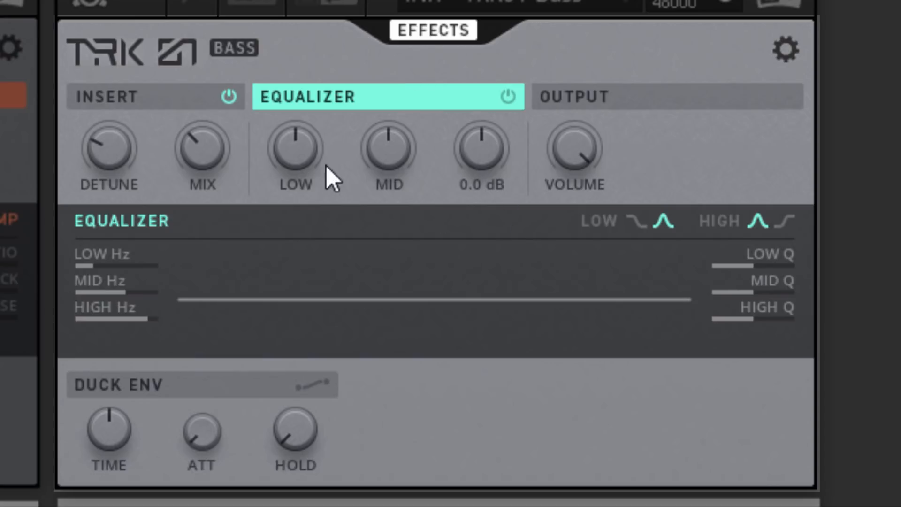
click(637, 221)
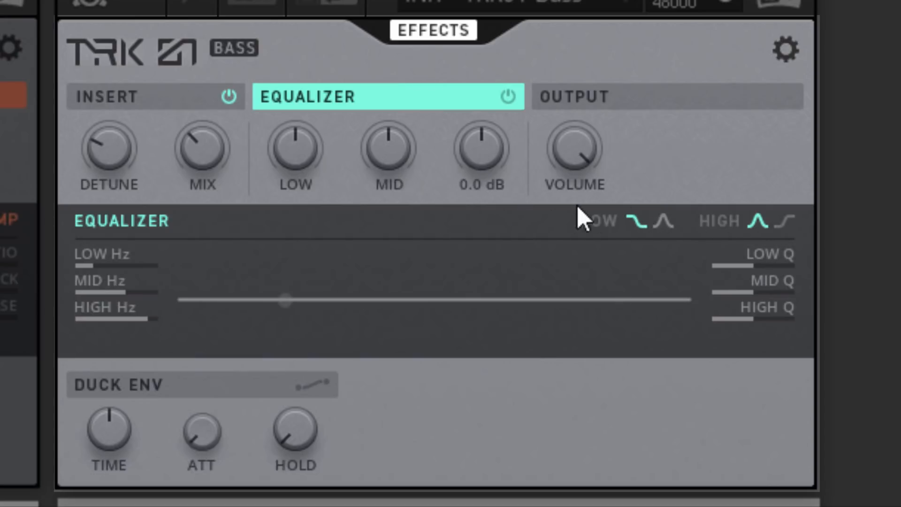
click(639, 226)
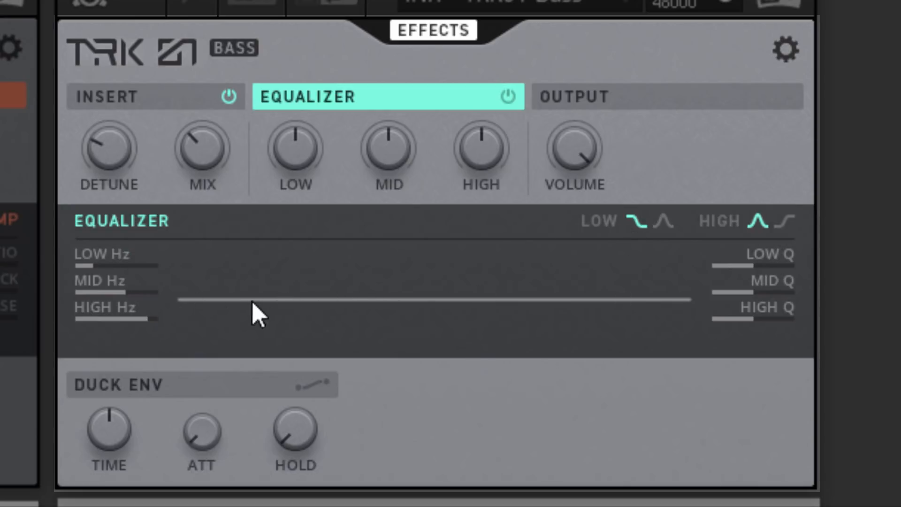
drag(80, 266, 110, 263)
double_click(114, 262)
drag(308, 151, 263, 441)
click(510, 93)
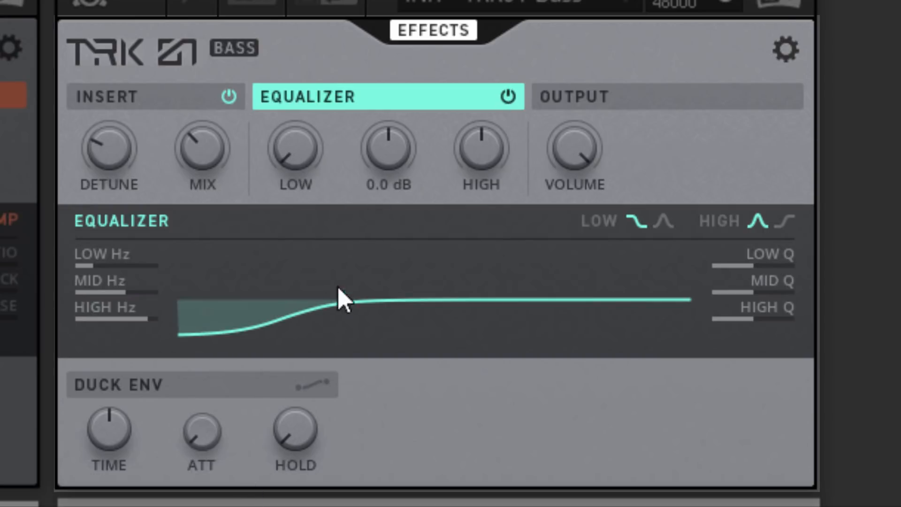
- Boost the equalizer's mid band at 1.00 kHz and lower its Q to broaden the curve
mouse_move(119, 256)
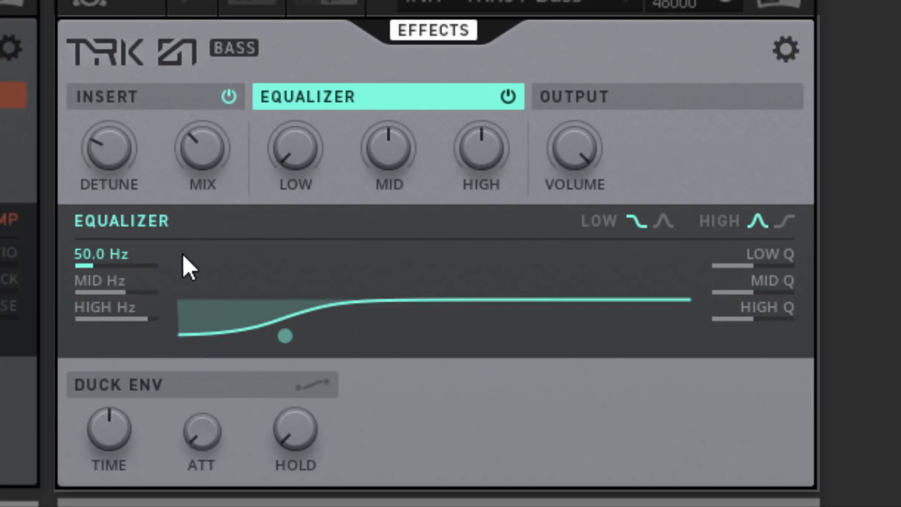
mouse_move(123, 283)
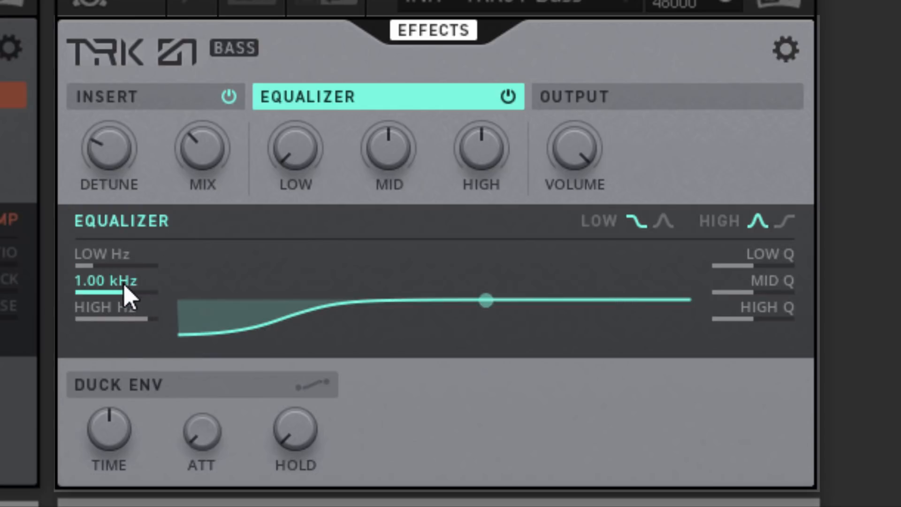
mouse_move(796, 258)
drag(746, 291, 753, 263)
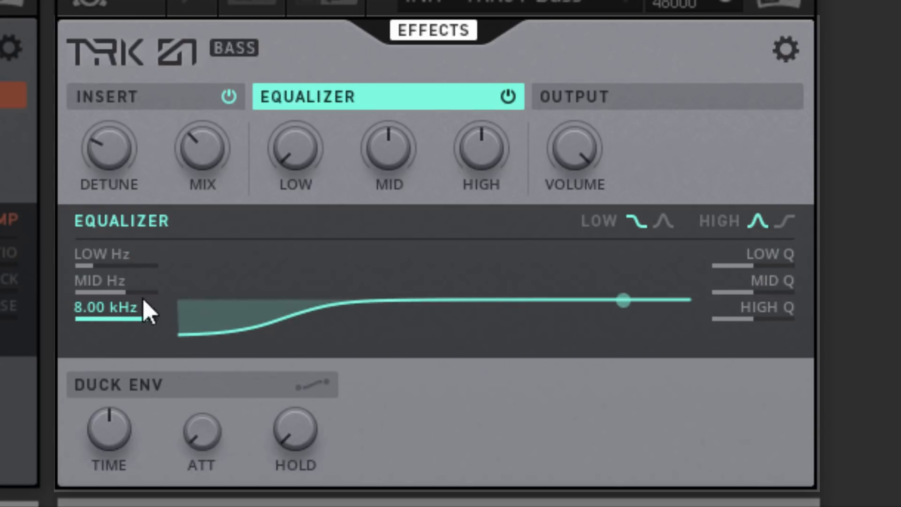
drag(390, 184, 437, 55)
drag(751, 296, 740, 361)
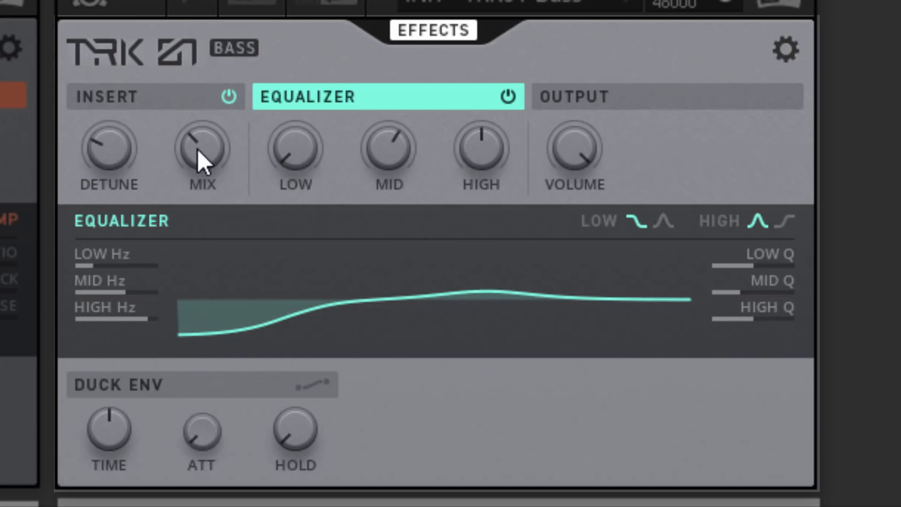
mouse_move(197, 148)
- Set the new bass oscillator to Super mode with sub tune at -12 and the sub level at 34
click(167, 99)
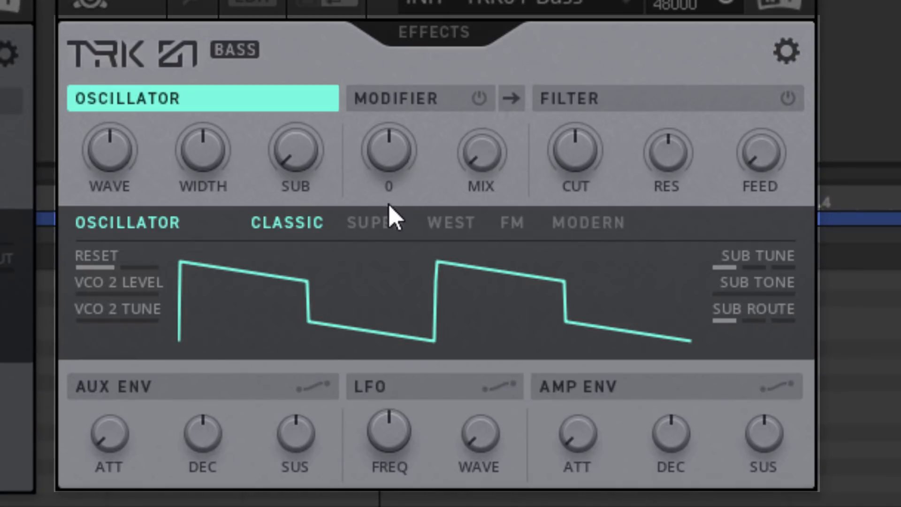
click(381, 224)
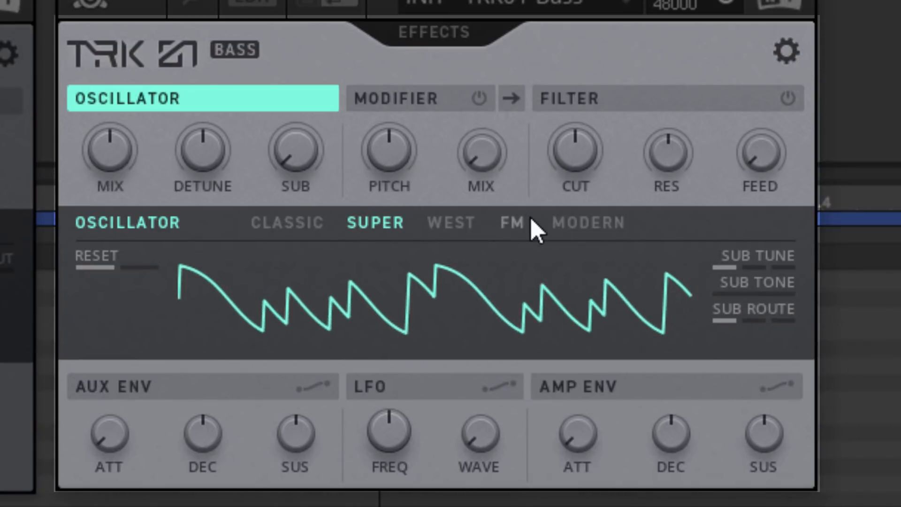
click(754, 269)
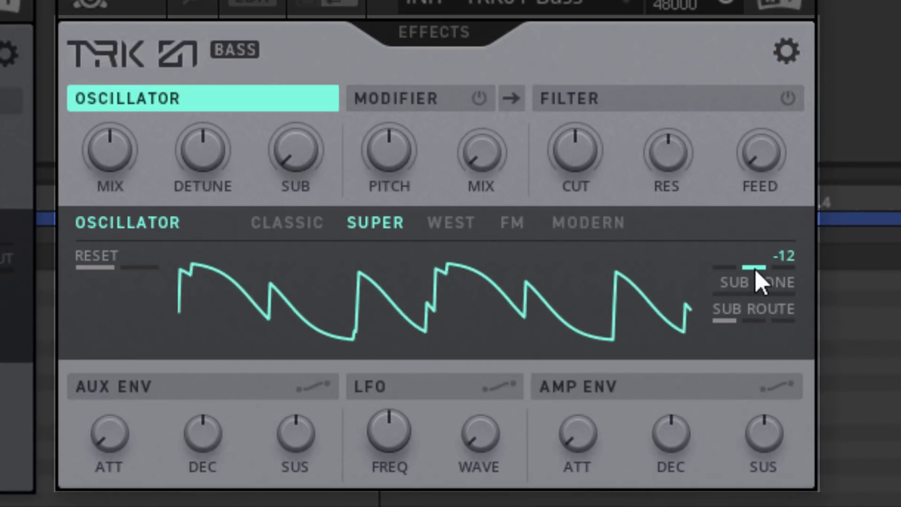
drag(302, 137, 299, 0)
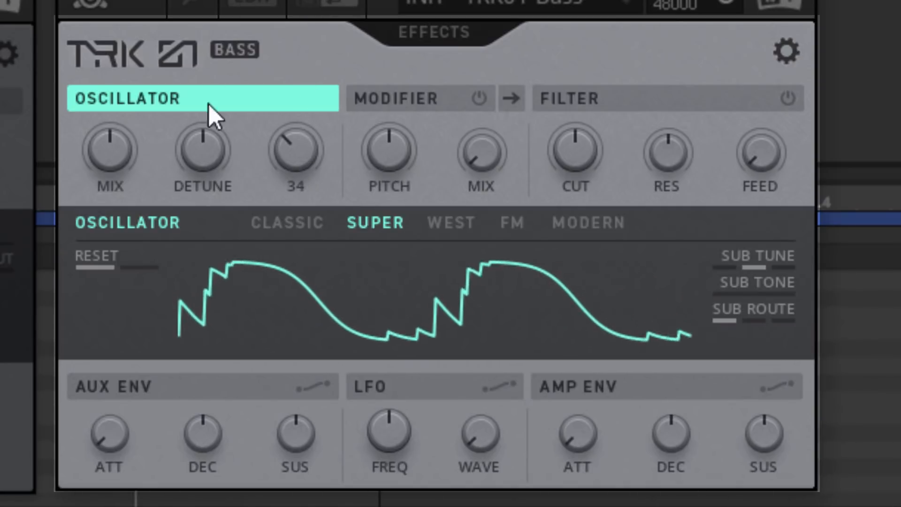
- Set the Super oscillator's detune to 76 and sub level to 41, and sweep its mix down and back up past centre
drag(204, 151, 244, 58)
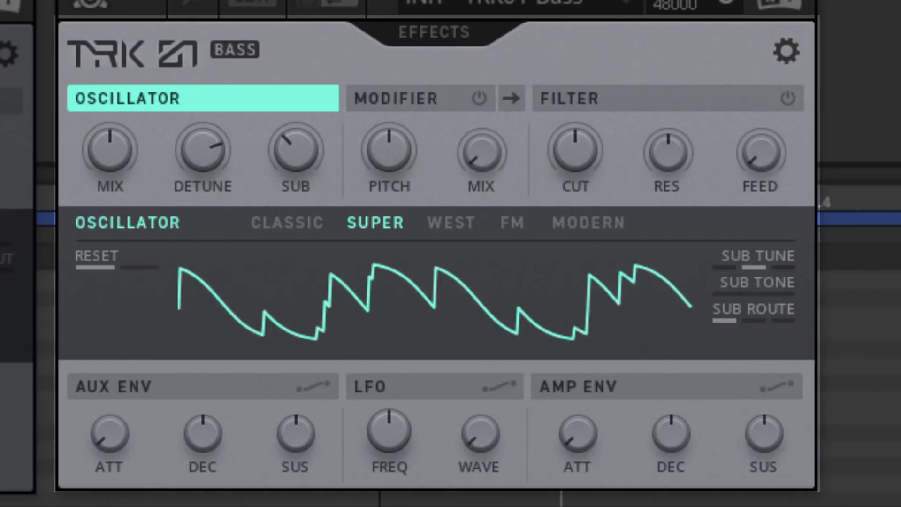
drag(308, 166, 286, 139)
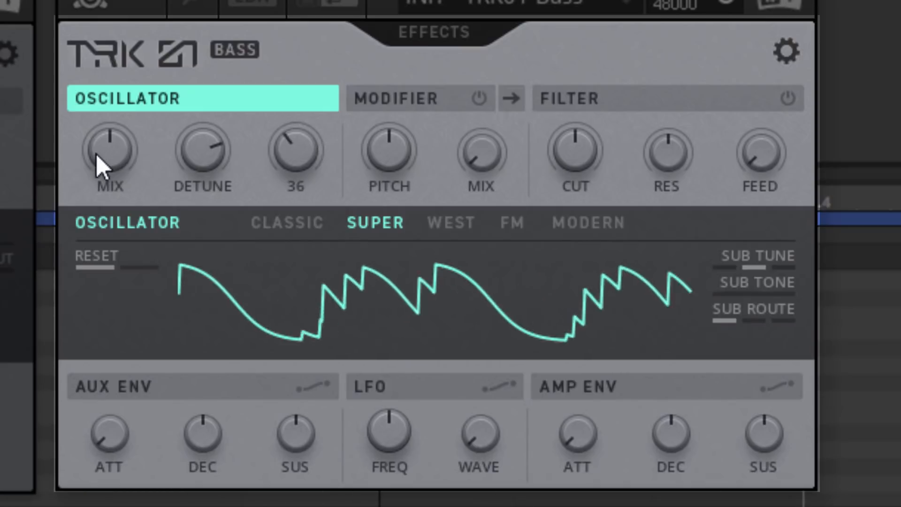
drag(119, 152, 71, 329)
drag(61, 506, 95, 273)
mouse_move(111, 157)
mouse_down()
mouse_move(117, 165)
mouse_move(122, 150)
mouse_up()
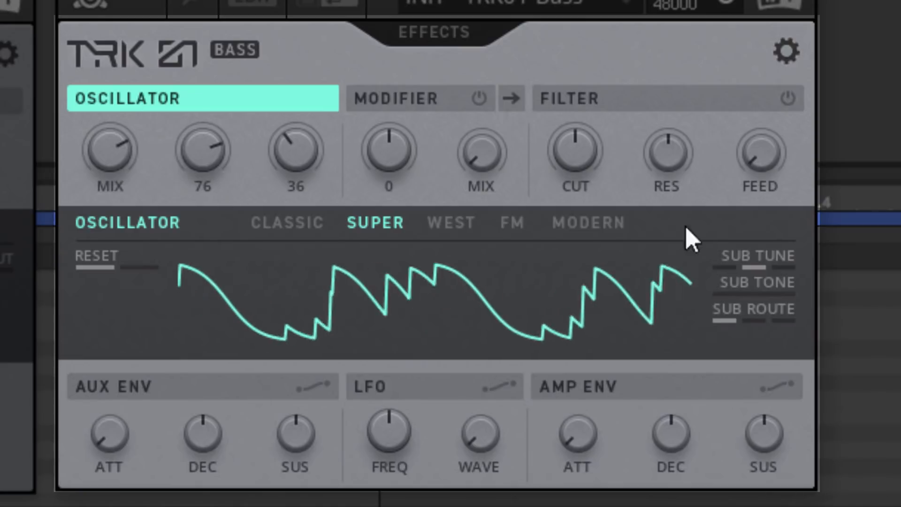
drag(290, 146, 303, 104)
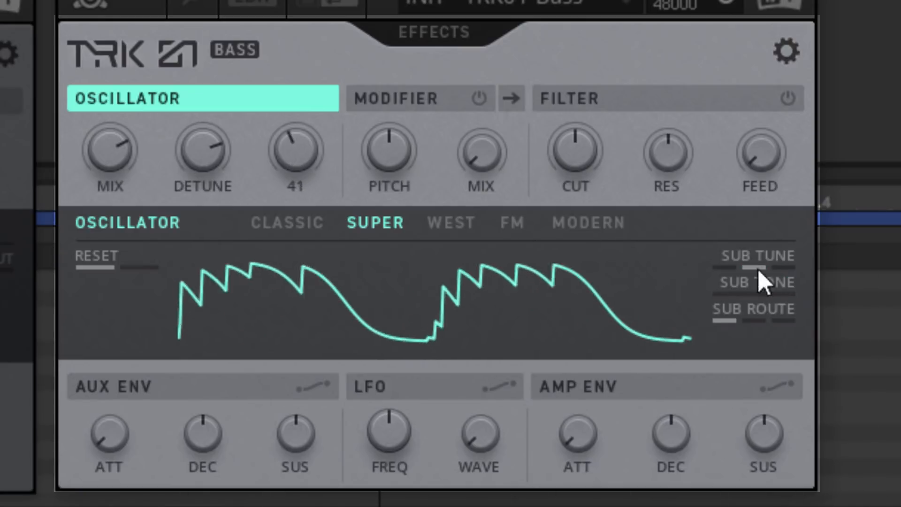
- Audition the sub tone, leaving it at 0, and switch the sub route through Pre Amp to Post EQ
drag(764, 293, 740, 229)
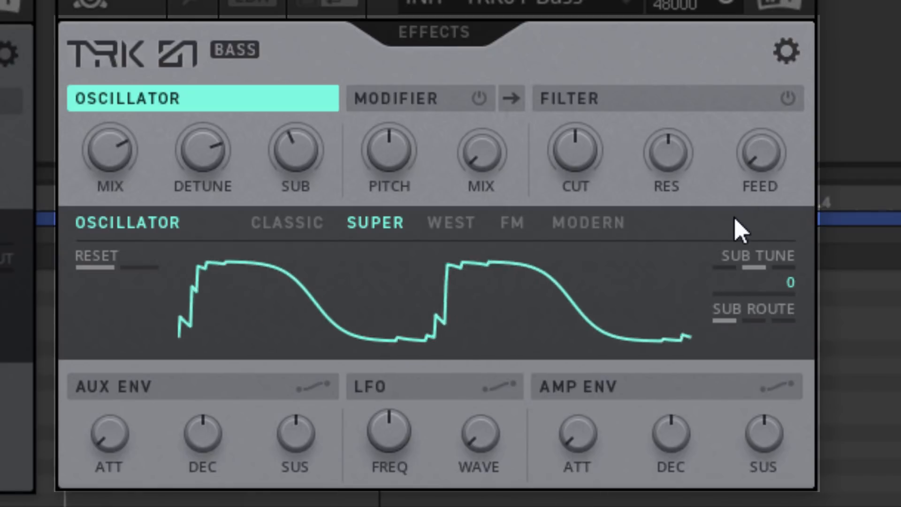
click(757, 327)
click(757, 326)
click(734, 324)
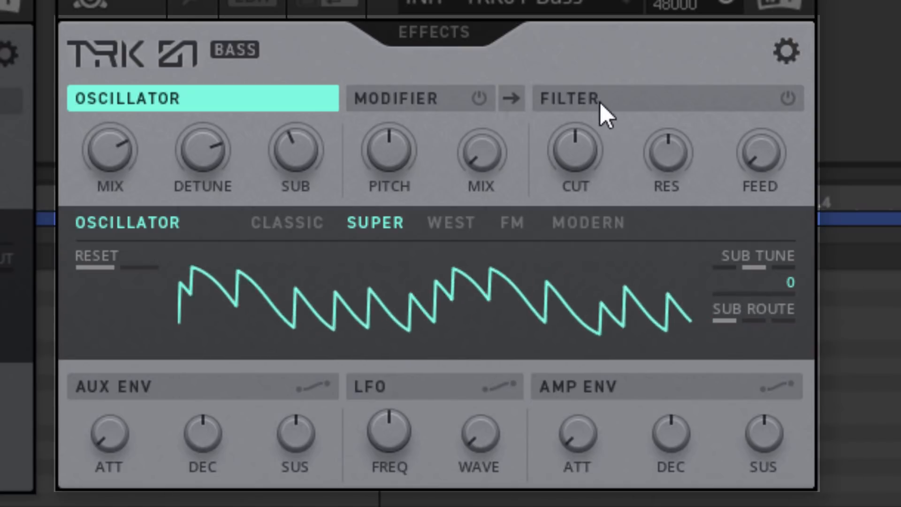
click(751, 327)
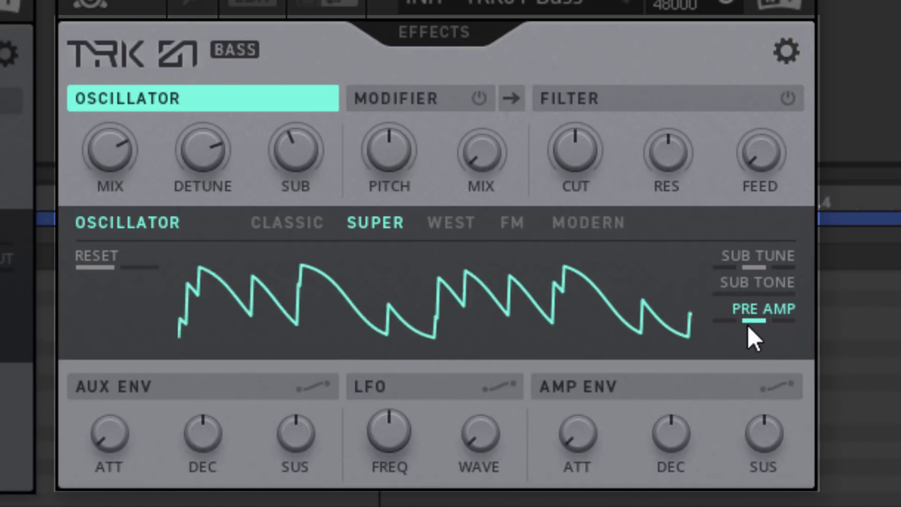
click(790, 329)
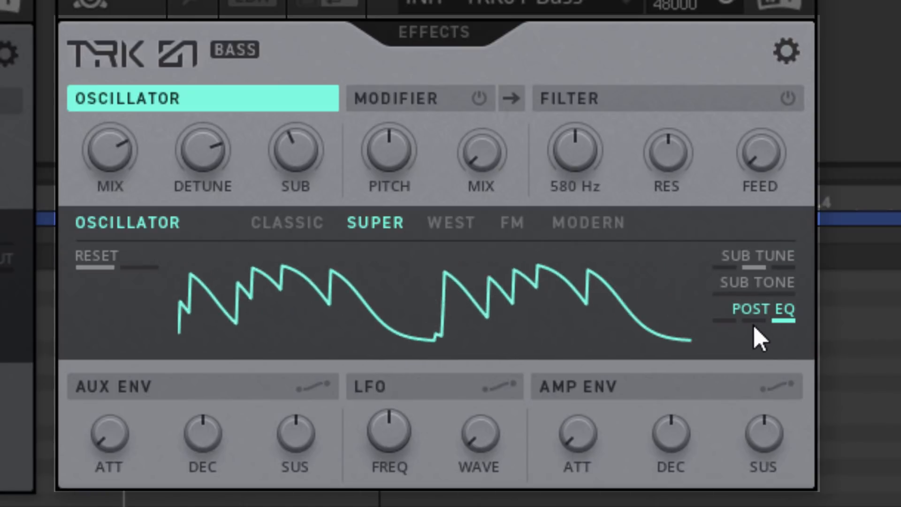
- Return the sub route to its first option and turn on the filter in 8-Pole mode
click(733, 323)
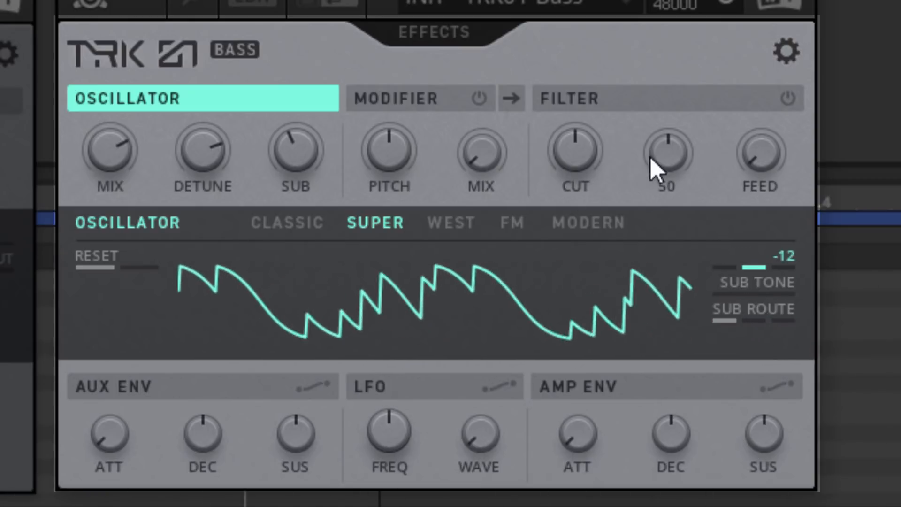
click(716, 96)
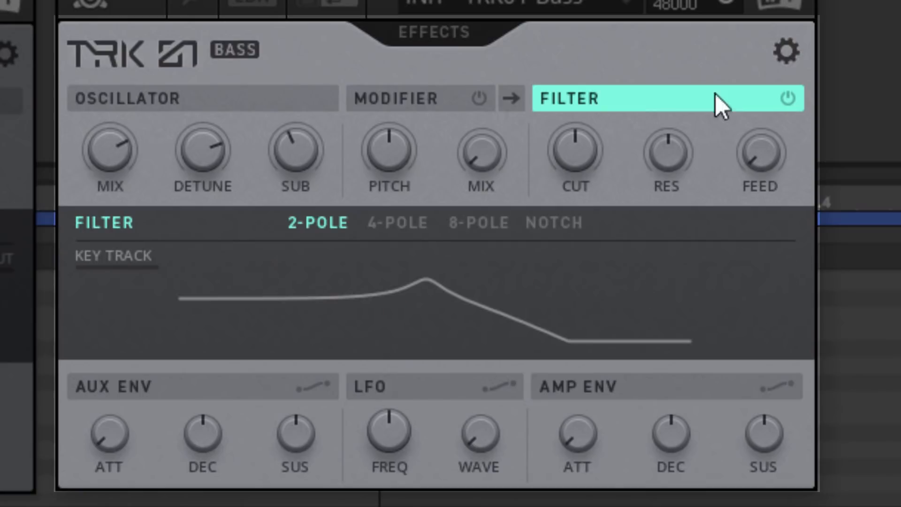
click(788, 98)
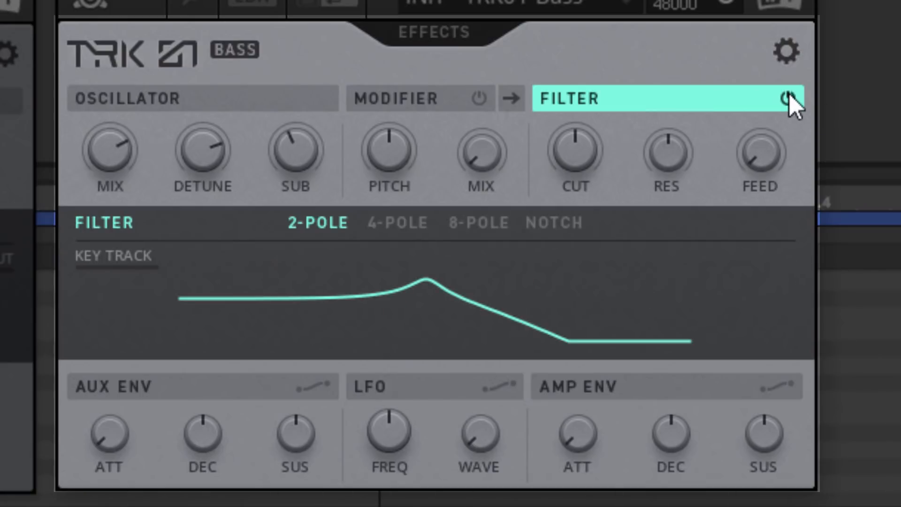
click(477, 222)
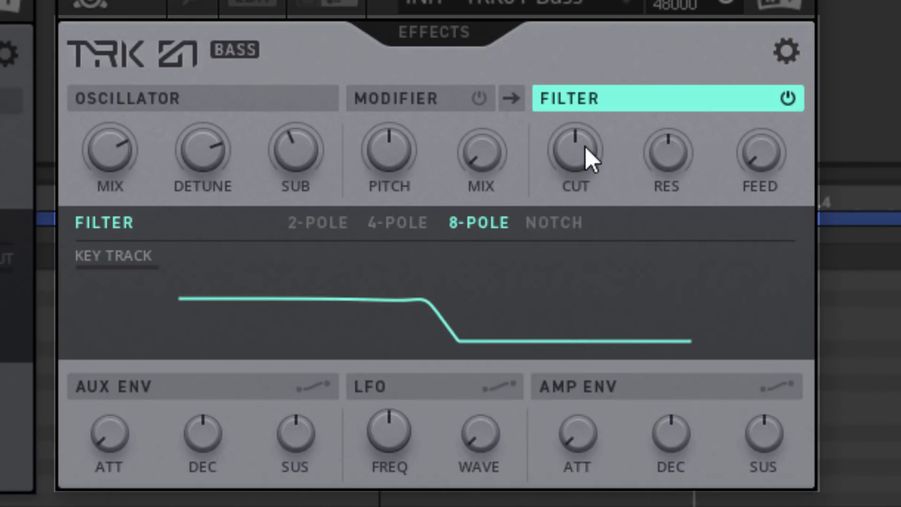
- Lower the filter's resonance to 18, sweep the cutoff down and back up to slightly above centre, and raise the feed
drag(585, 145, 547, 256)
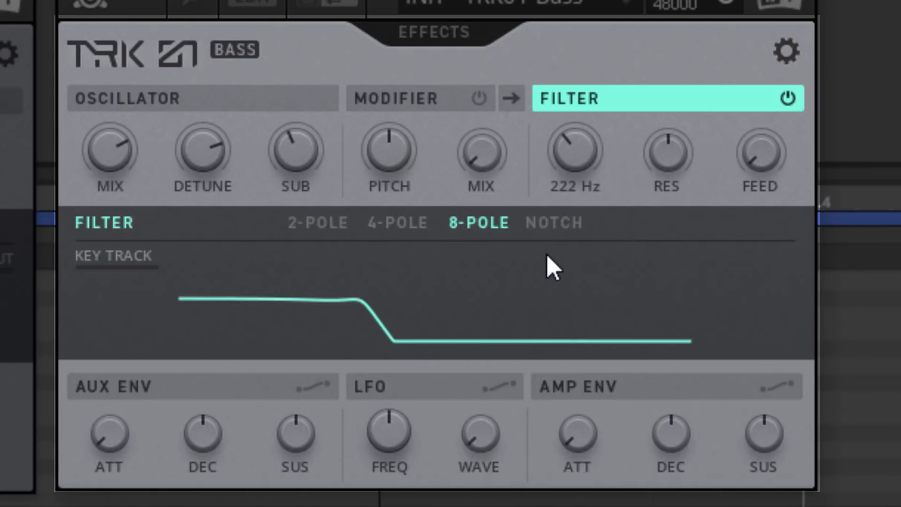
drag(665, 162, 606, 395)
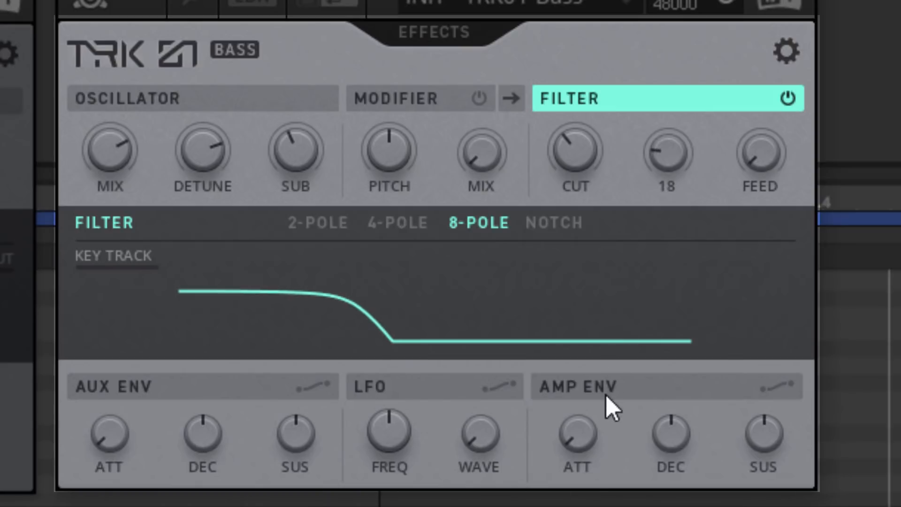
drag(578, 145, 613, 11)
mouse_move(567, 160)
mouse_down()
mouse_move(582, 133)
mouse_move(580, 149)
mouse_up()
drag(756, 159, 757, 141)
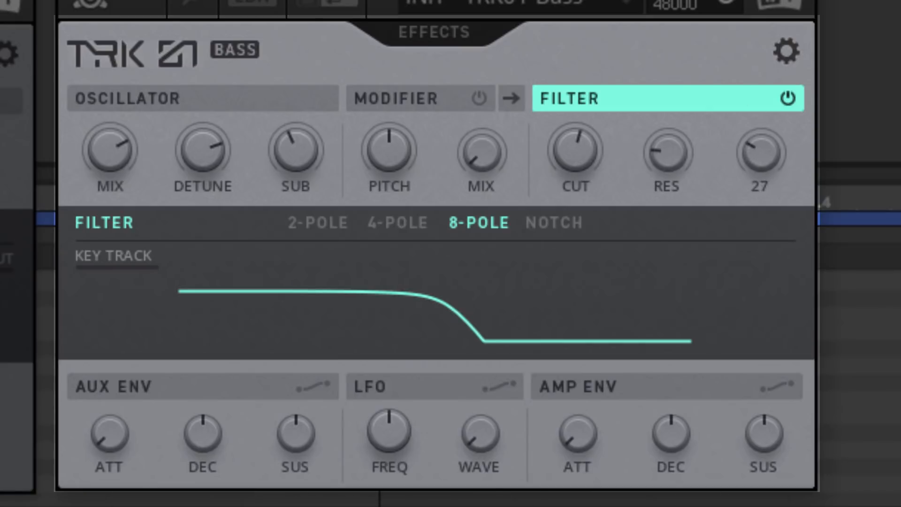
- Route the auxiliary envelope to the filter cutoff with a nearly full positive modulation amount
click(179, 391)
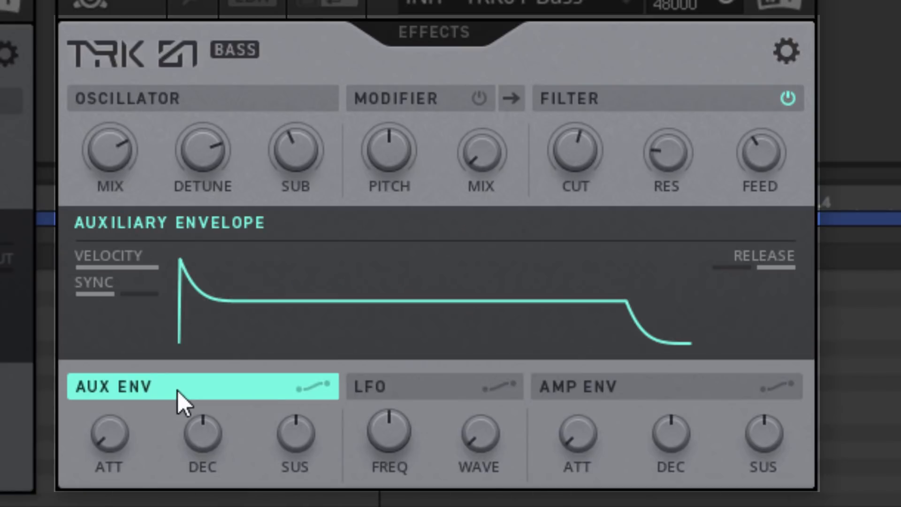
click(297, 390)
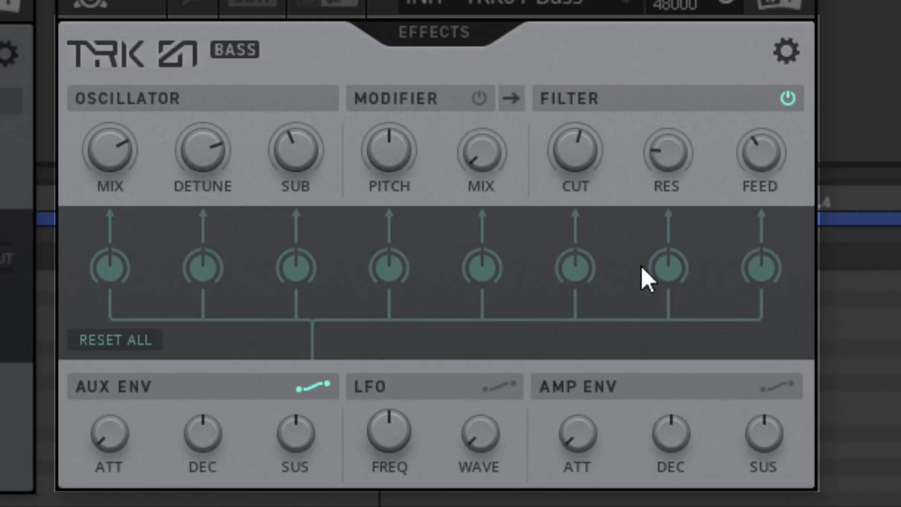
drag(583, 276, 594, 196)
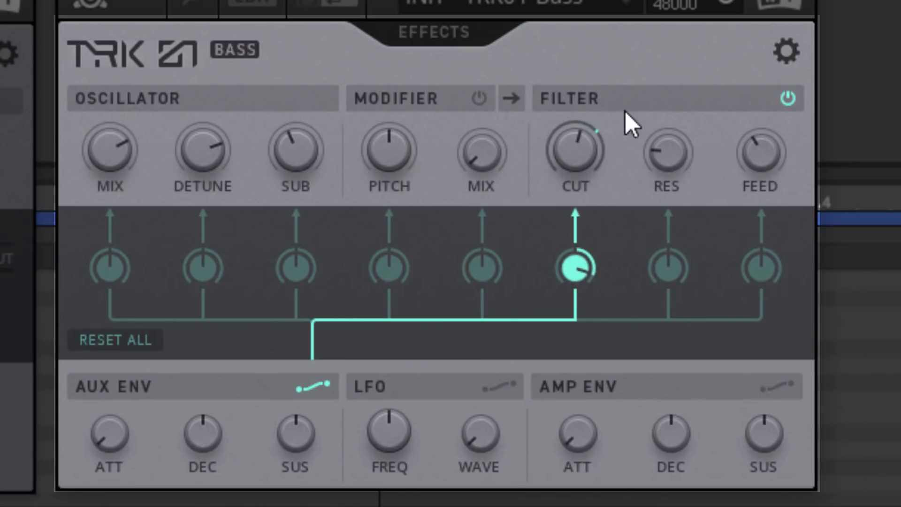
drag(626, 112, 635, 60)
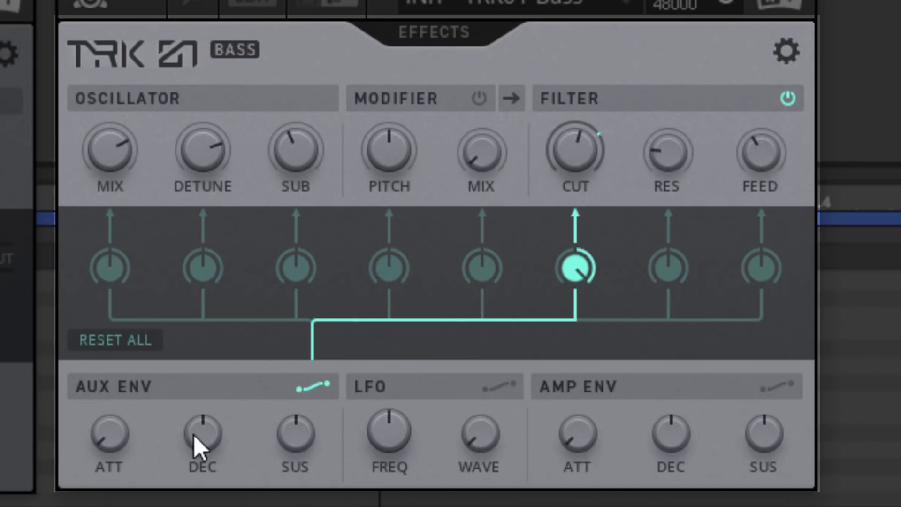
- Shape the auxiliary envelope with a 2.80 s attack, a long decay and a sustain lowered below centre
click(200, 387)
drag(103, 445, 263, 0)
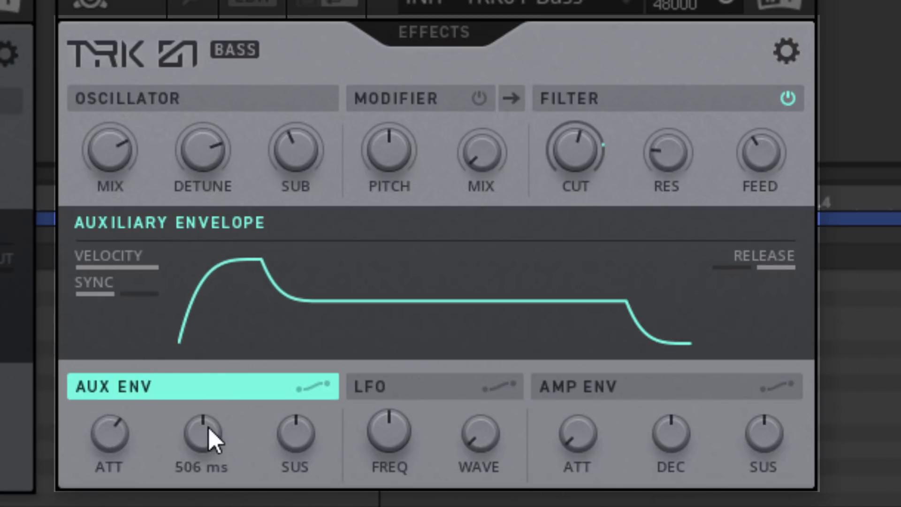
drag(208, 428, 255, 328)
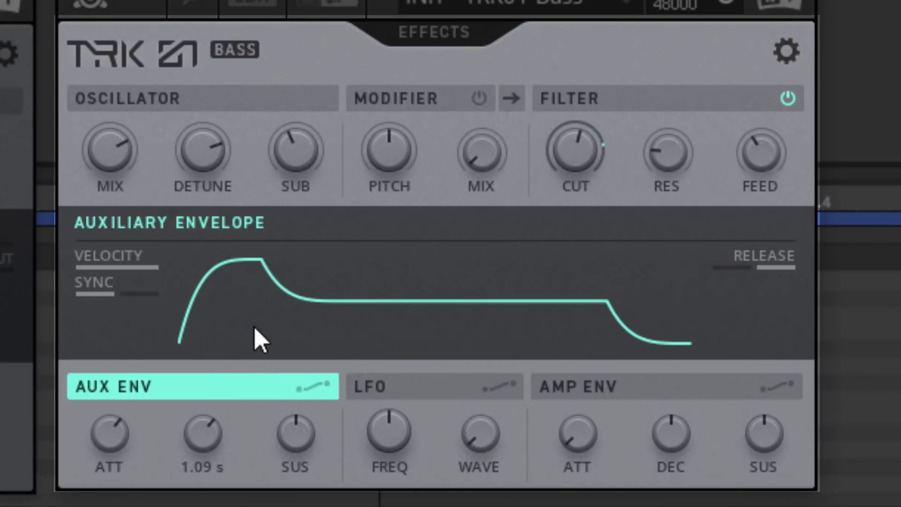
drag(300, 438, 297, 462)
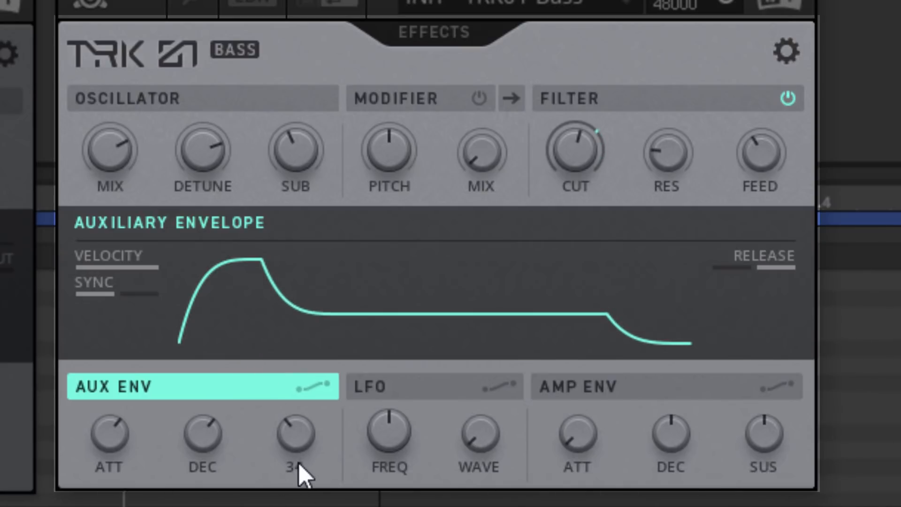
drag(118, 422, 200, 247)
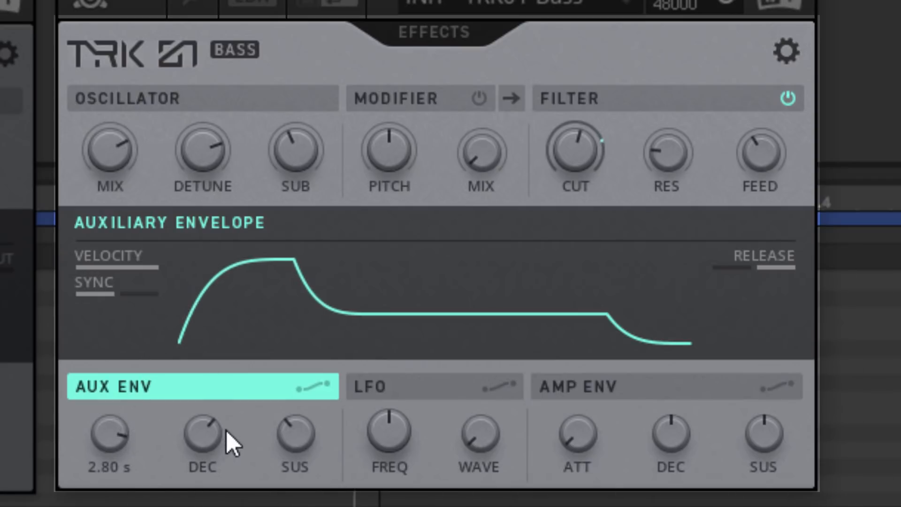
drag(227, 438, 316, 249)
drag(199, 417, 410, 431)
- Set the amplitude envelope's attack to 455 ms, lengthen its decay and set its sustain to 58
click(640, 389)
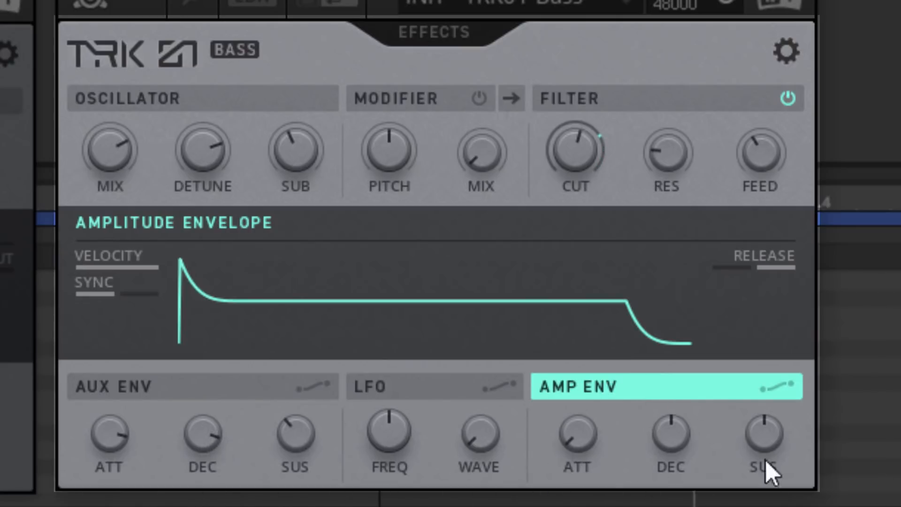
drag(588, 410, 645, 63)
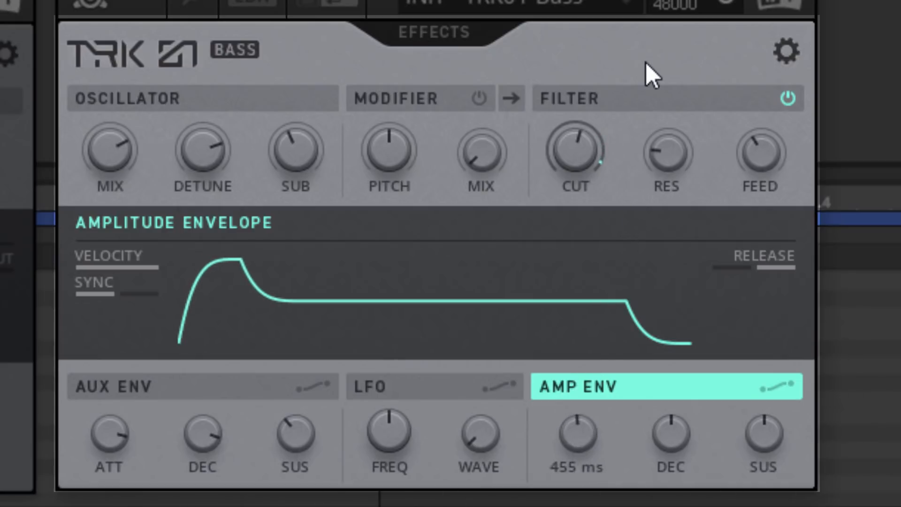
drag(688, 436, 750, 256)
drag(661, 441, 686, 289)
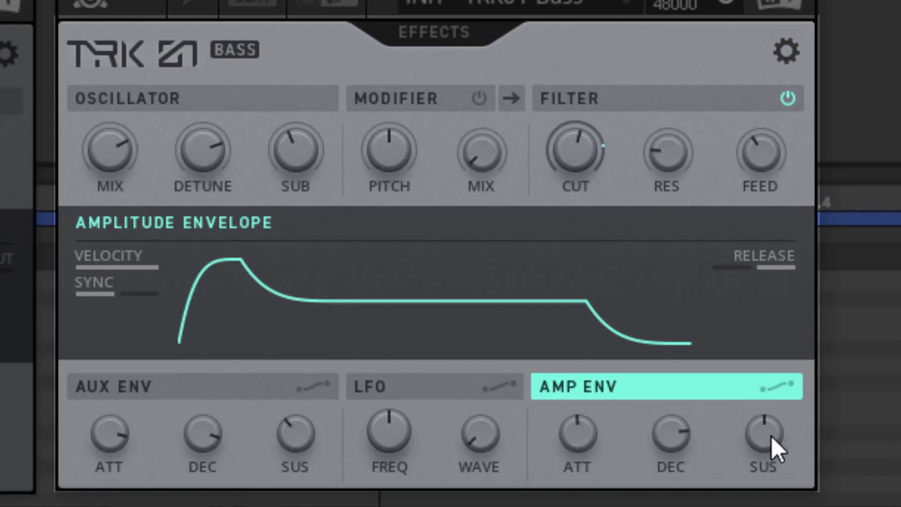
drag(774, 427, 798, 379)
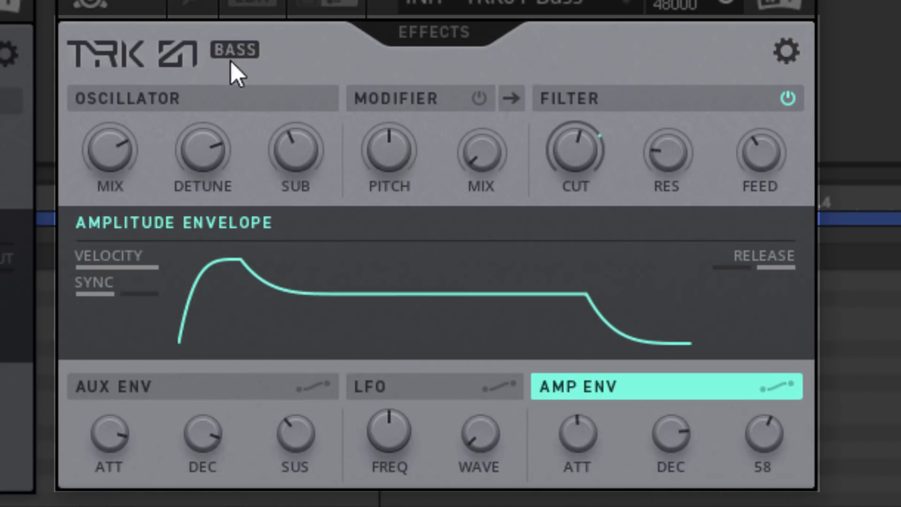
- Slow the LFO to 0.25 Hz and switch its mode through Fast and Tempo to Beat
click(418, 391)
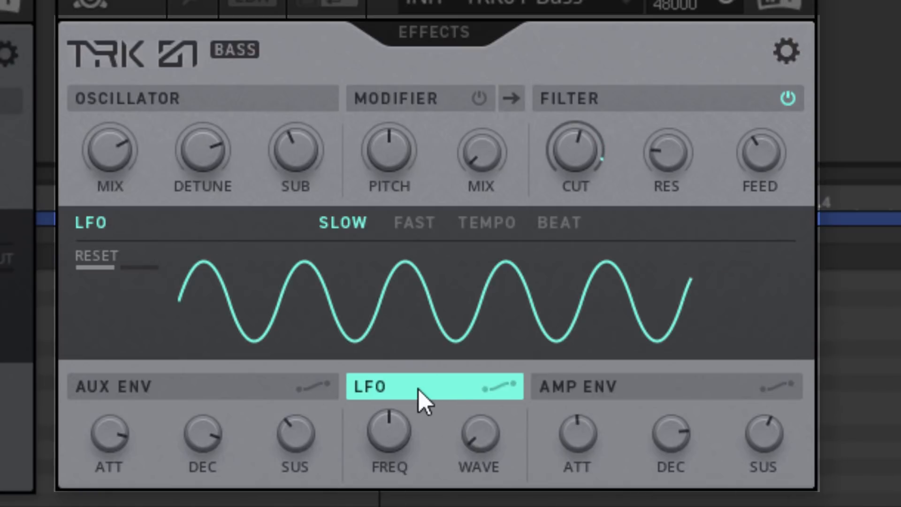
click(491, 388)
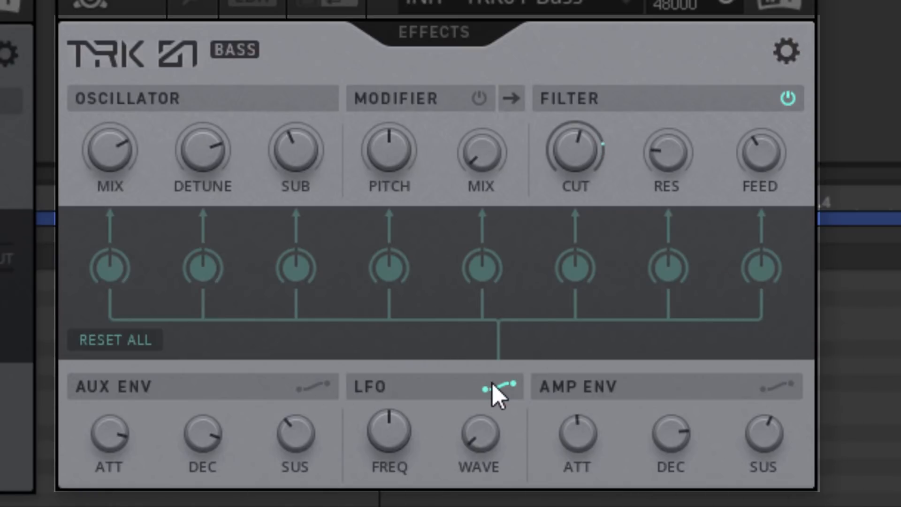
drag(392, 430, 392, 458)
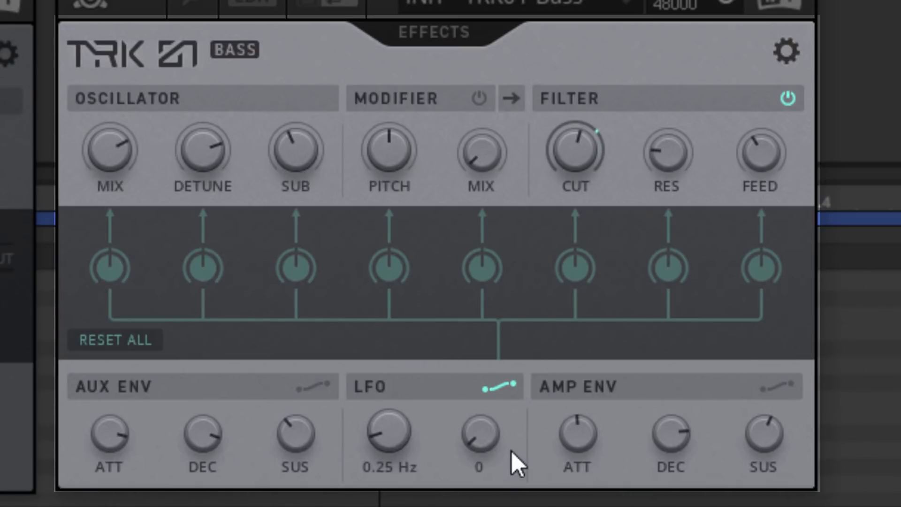
click(463, 390)
click(427, 224)
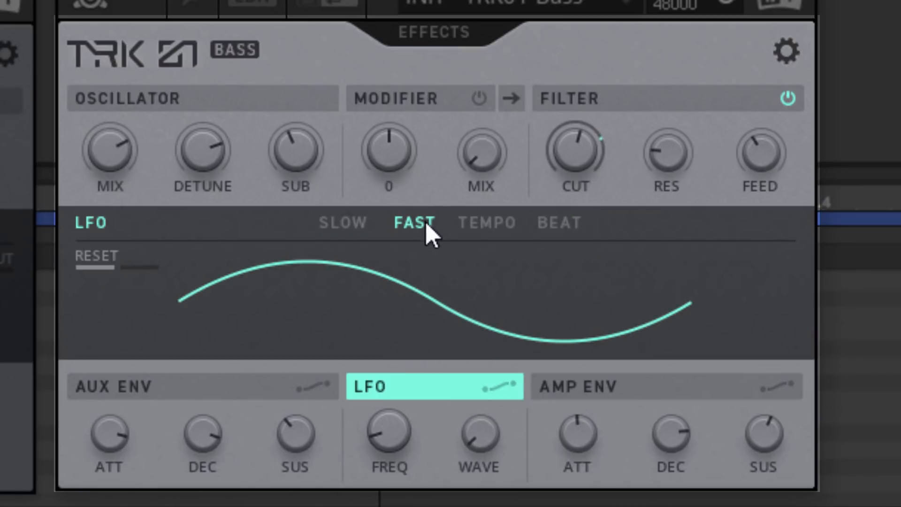
click(487, 224)
click(560, 226)
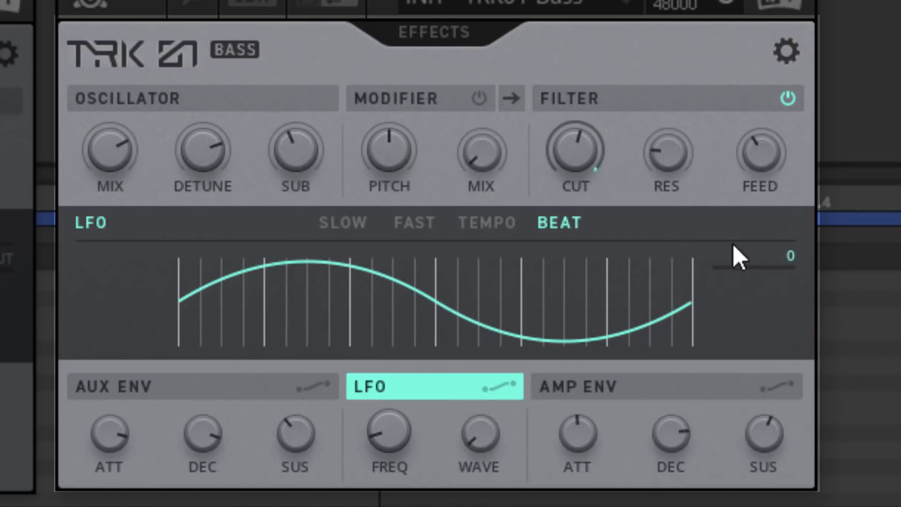
- Turn the LFO's beat-synced frequency down to its slowest setting and raise its wave control to the midpoint
mouse_move(391, 429)
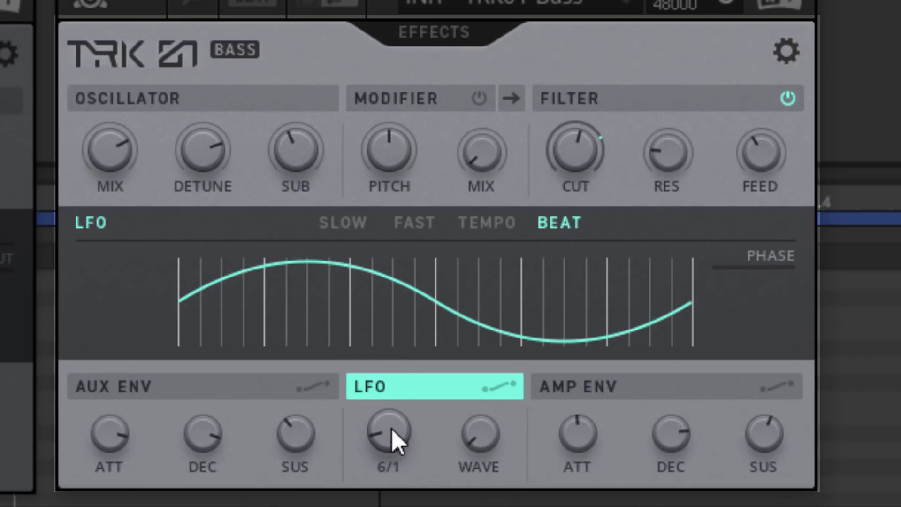
drag(396, 414, 397, 404)
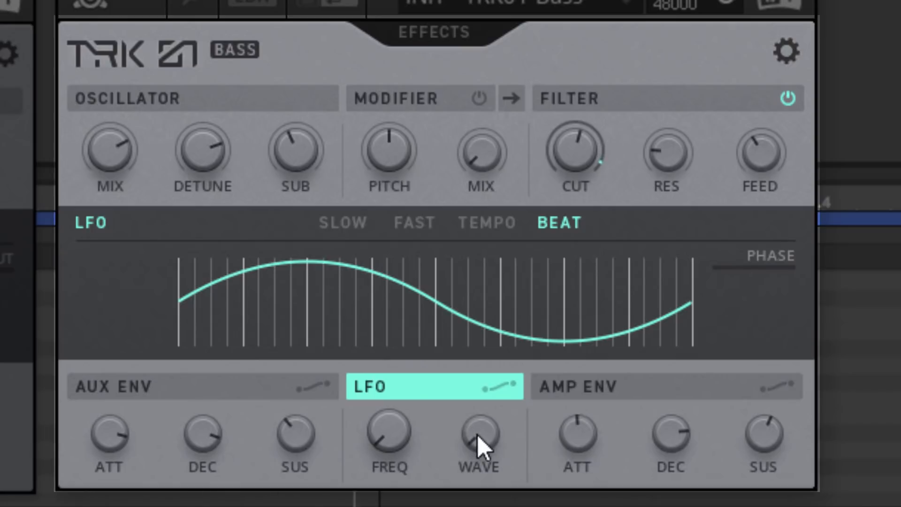
drag(478, 435, 398, 173)
- Route the LFO to the oscillator's detune with a moderate positive modulation amount
click(510, 387)
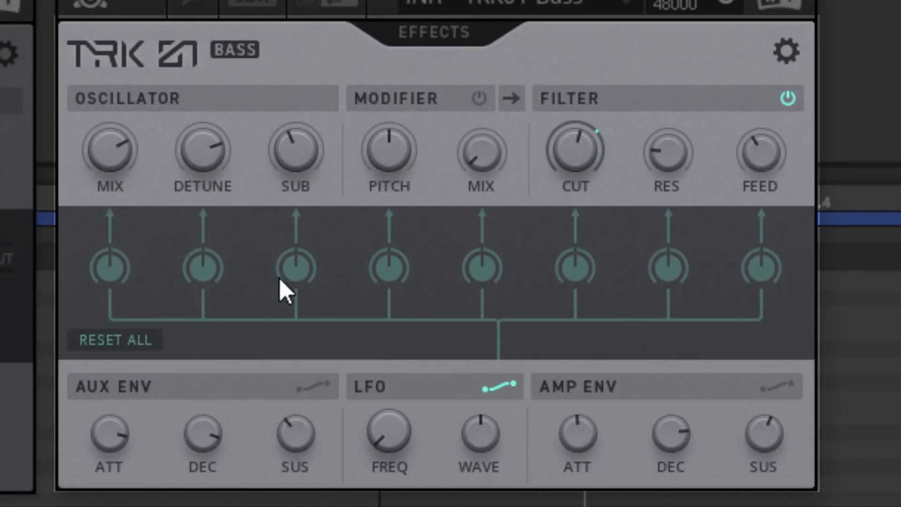
drag(208, 273, 215, 236)
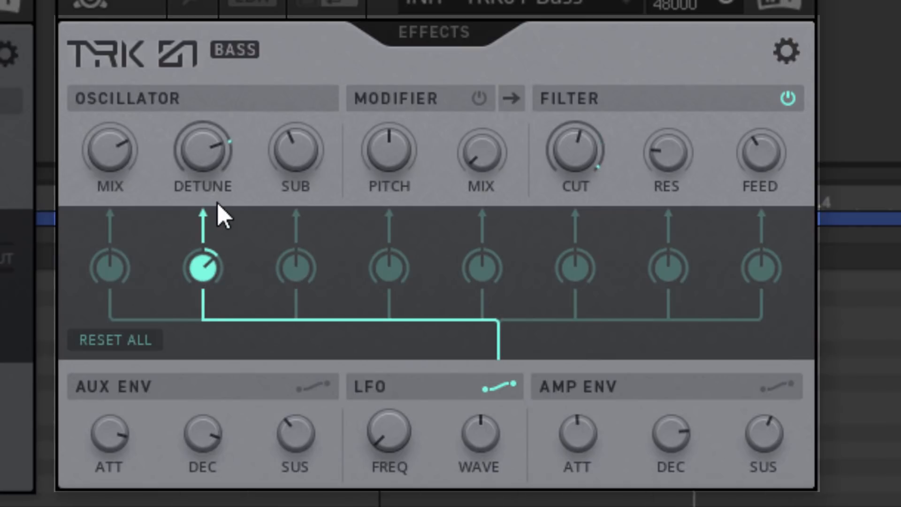
mouse_move(207, 141)
mouse_down()
mouse_move(198, 174)
mouse_move(209, 139)
mouse_up()
- Choose Phaser as the bass's insert effect and enable it
click(426, 32)
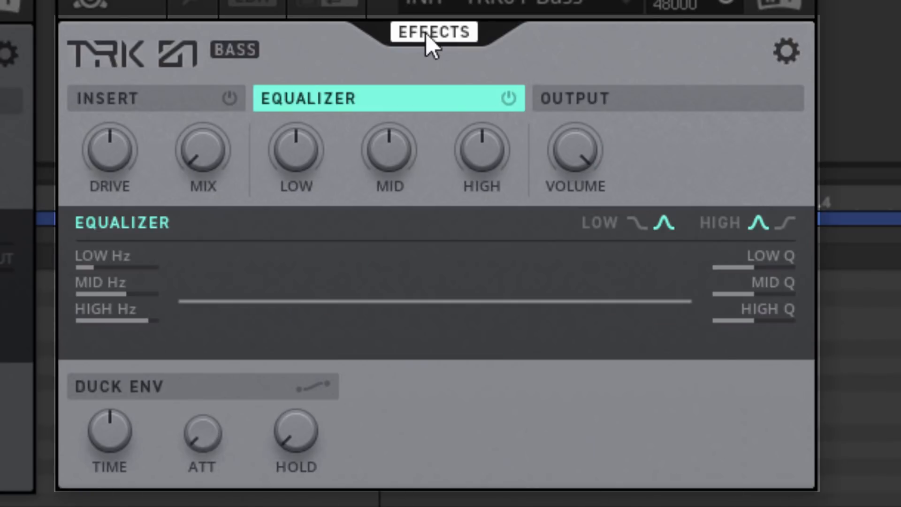
click(180, 101)
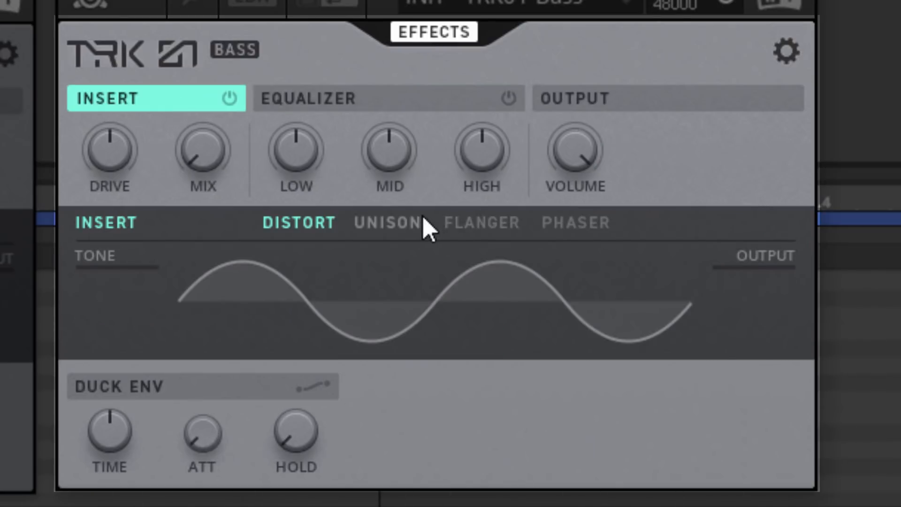
click(557, 223)
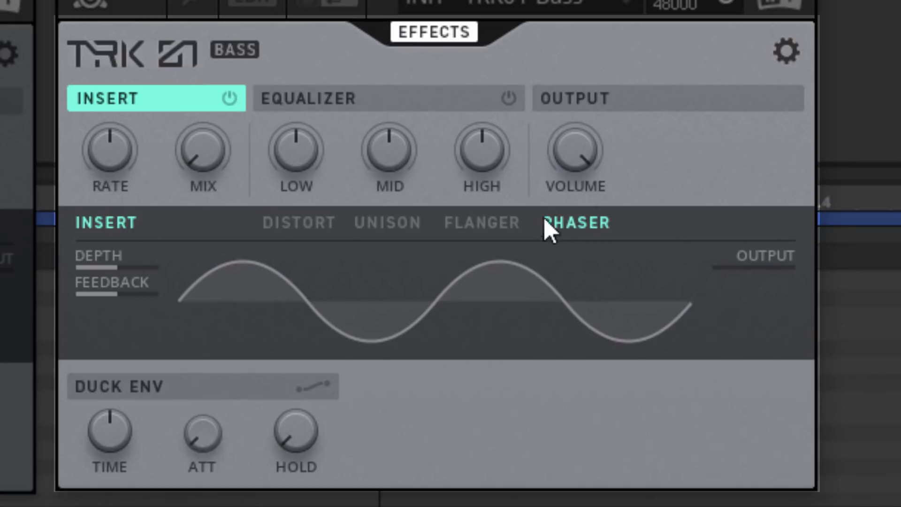
click(230, 98)
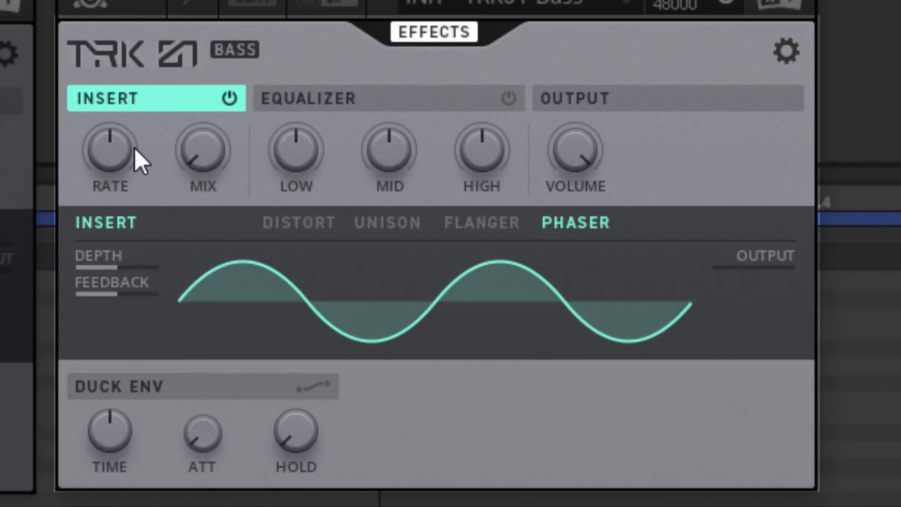
- Slow the phaser's rate and set its mix to 28
drag(113, 151, 95, 197)
drag(204, 174, 209, 41)
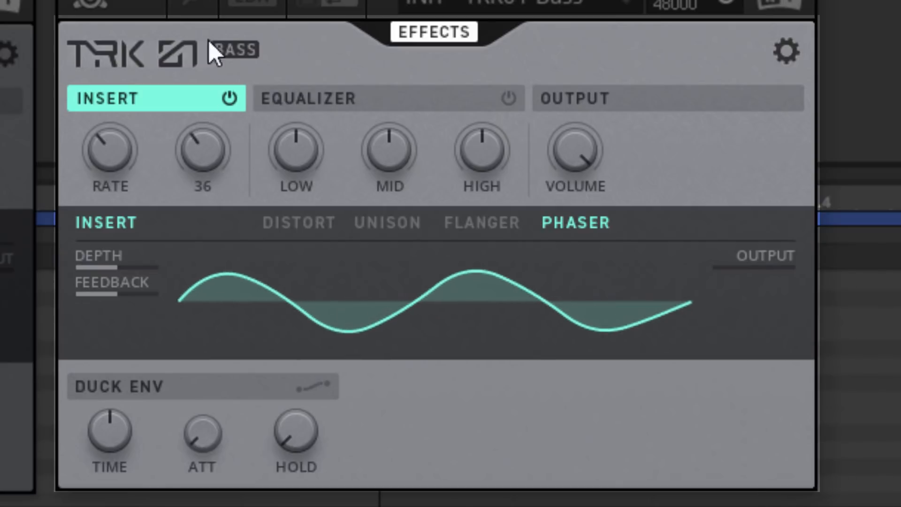
drag(199, 171, 173, 218)
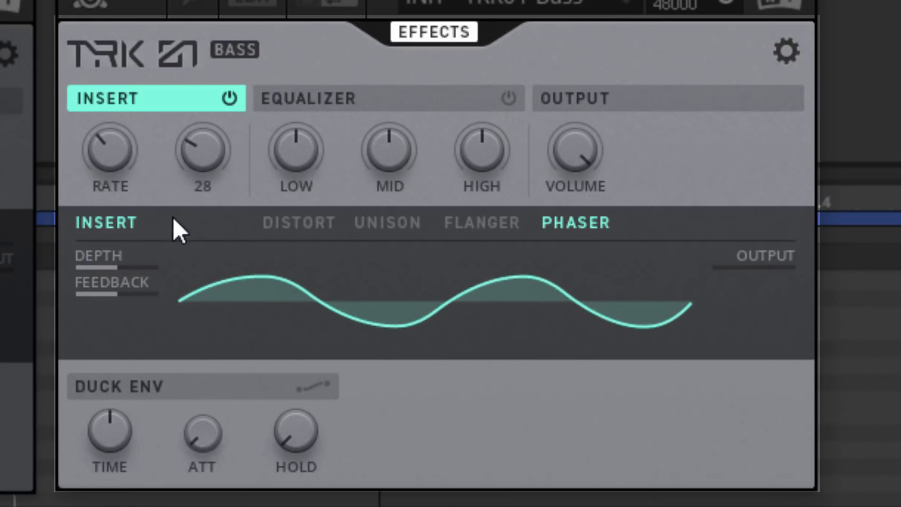
- Reduce the phaser's depth and set its feedback to 44
drag(126, 264, 110, 358)
drag(125, 260, 125, 298)
mouse_move(128, 289)
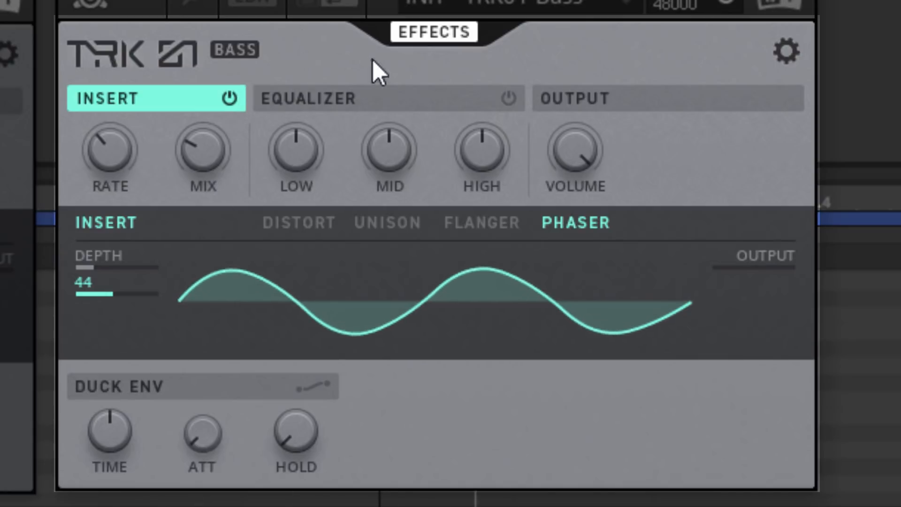
- Review the bass patch's filter, LFO and envelope settings, including the auxiliary envelope's cutoff routing and the LFO's detune routing
click(446, 36)
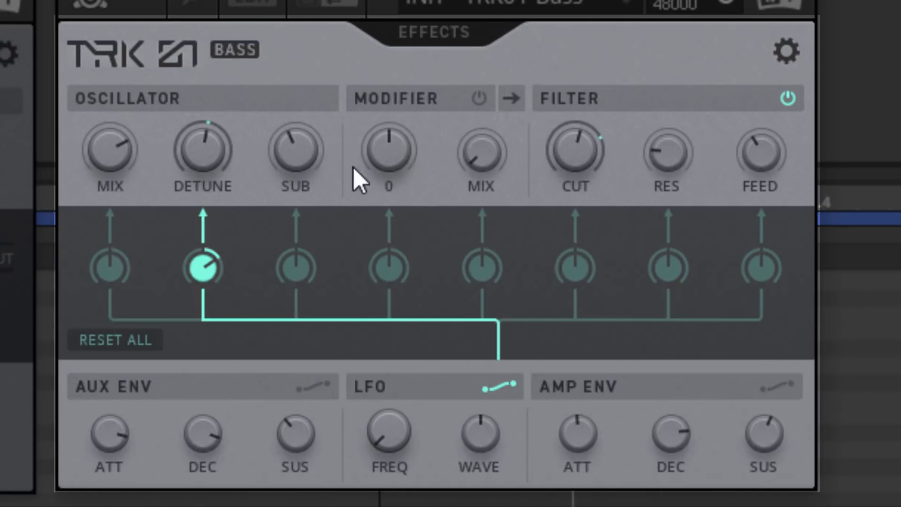
click(606, 102)
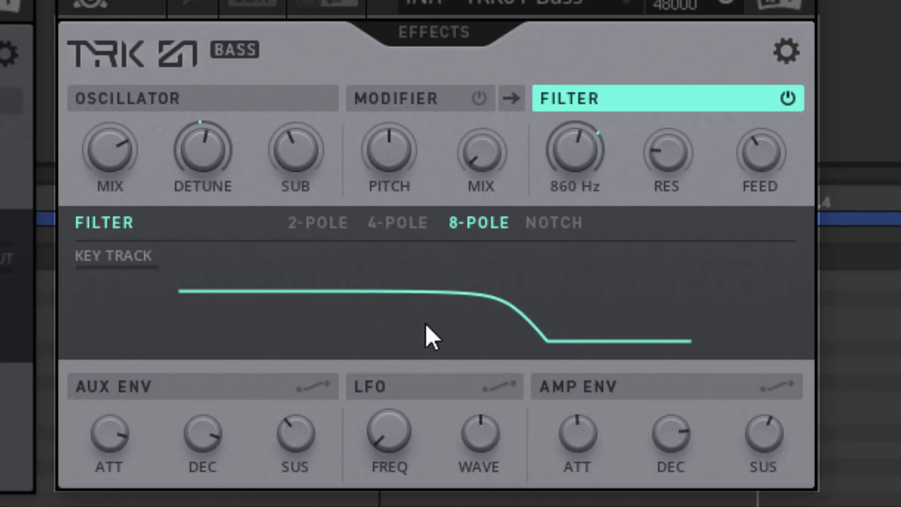
click(427, 389)
click(210, 395)
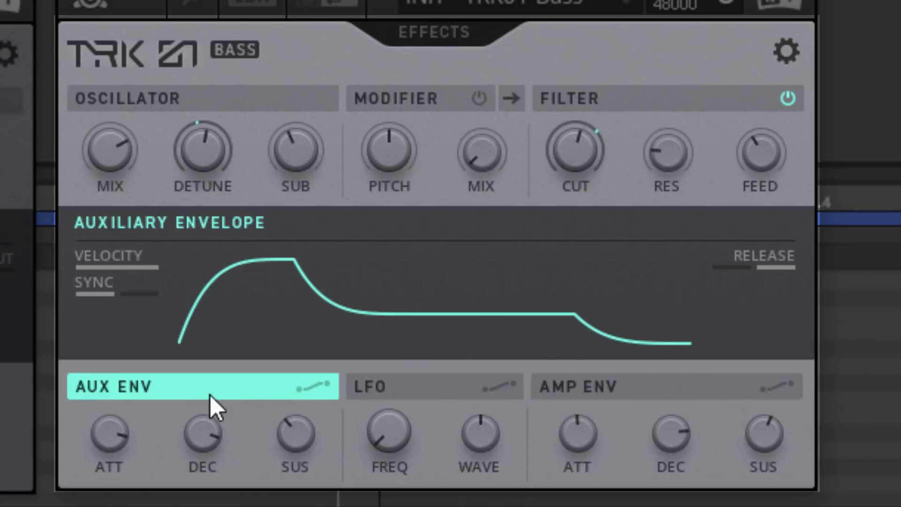
click(314, 387)
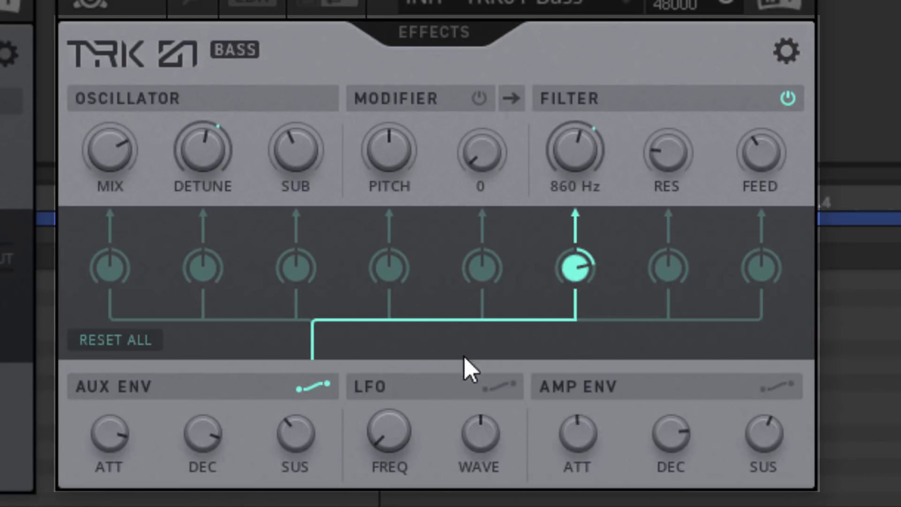
click(593, 381)
click(460, 390)
click(502, 382)
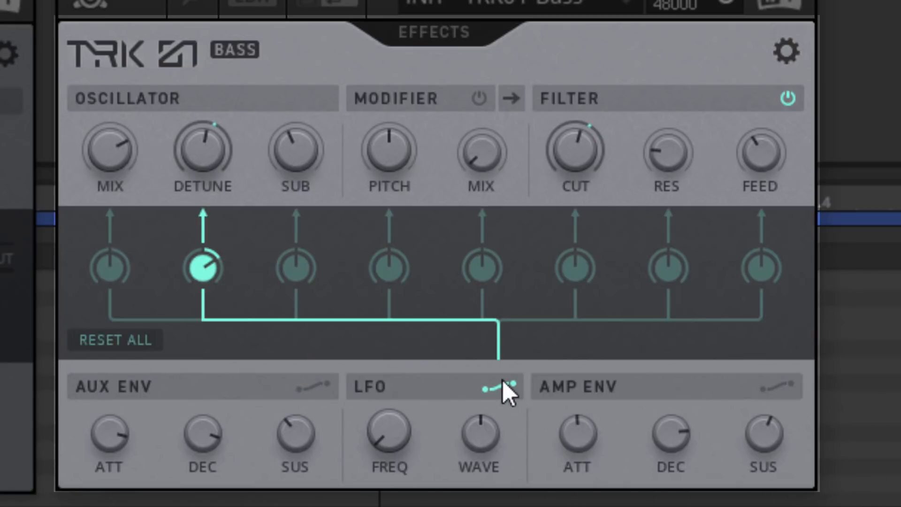
- Switch the low band of the bass's effects equalizer to a shelf and set its frequency to 199 Hz
click(432, 32)
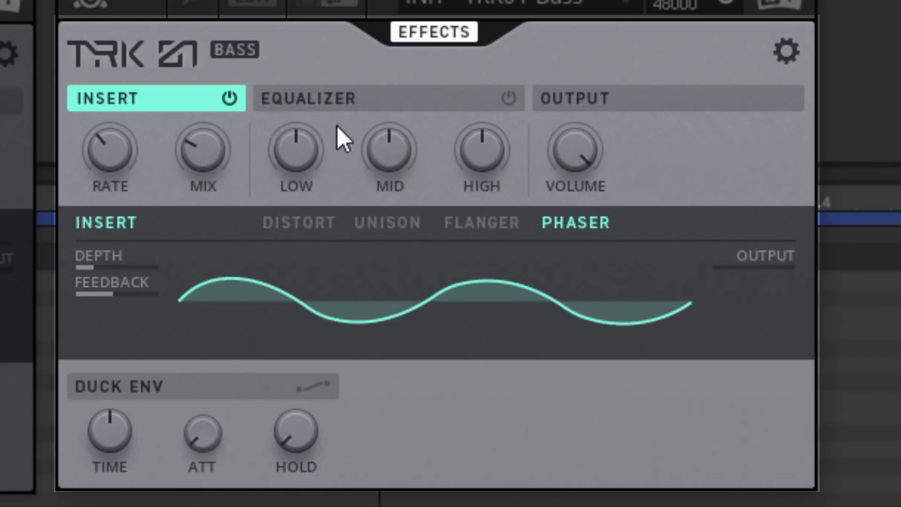
click(396, 96)
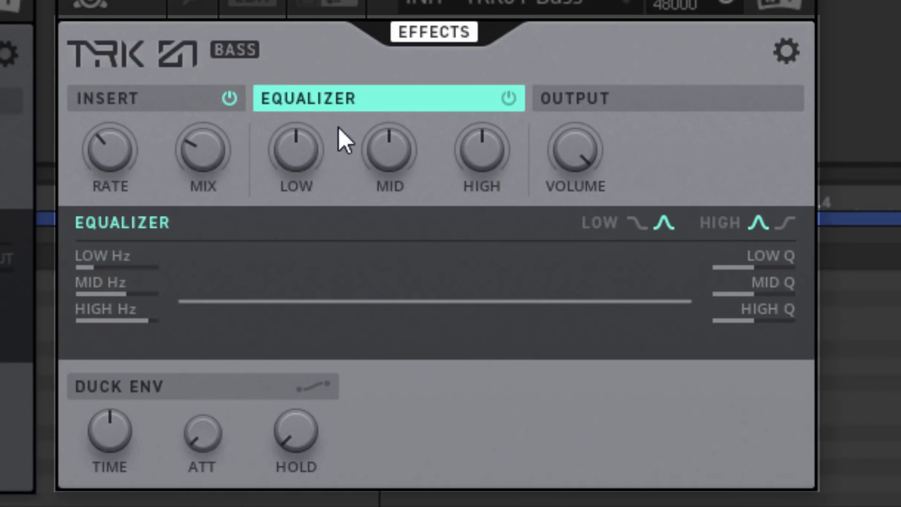
click(632, 219)
mouse_move(118, 270)
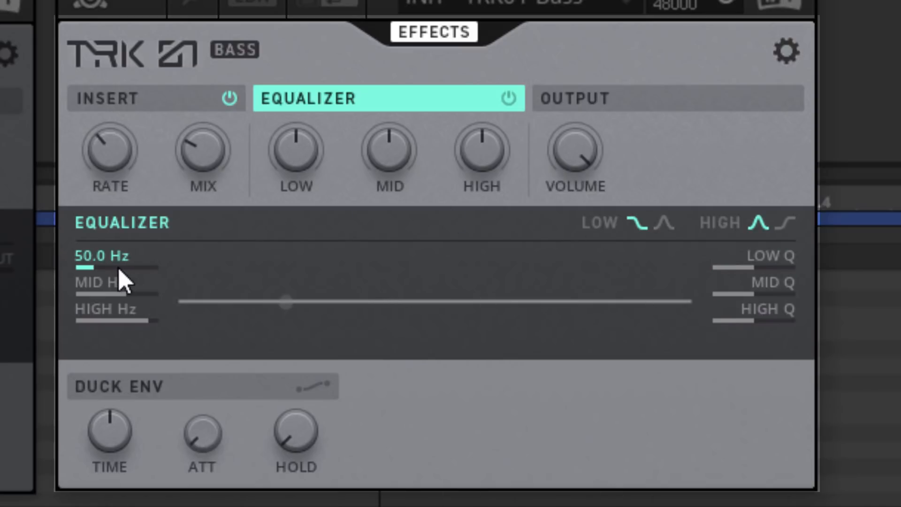
drag(100, 259, 124, 209)
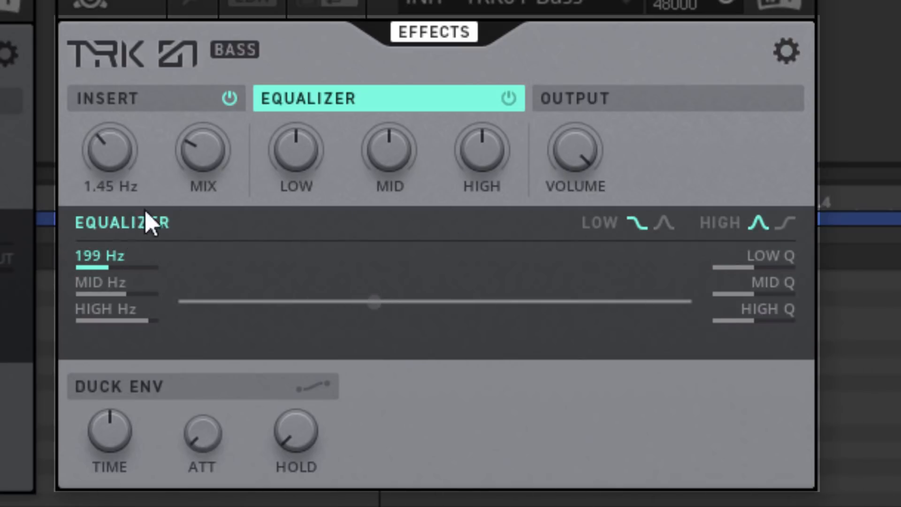
- Cut the equalizer's low band to -15.0 dB with a Q of 75, and enable the equalizer
drag(300, 157, 246, 504)
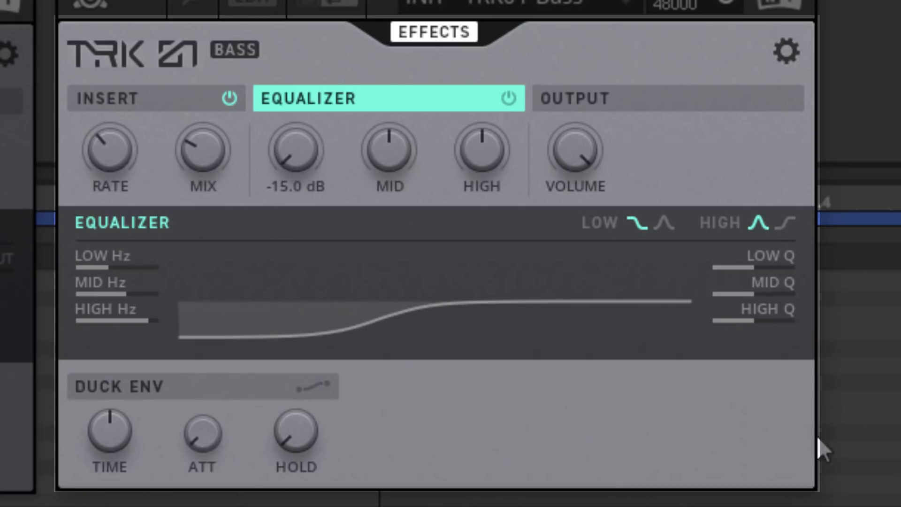
drag(795, 267, 779, 167)
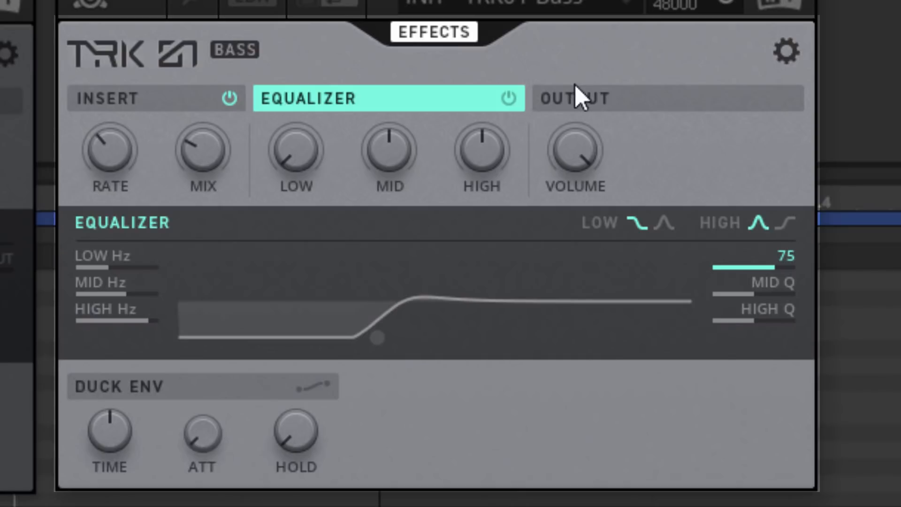
click(510, 105)
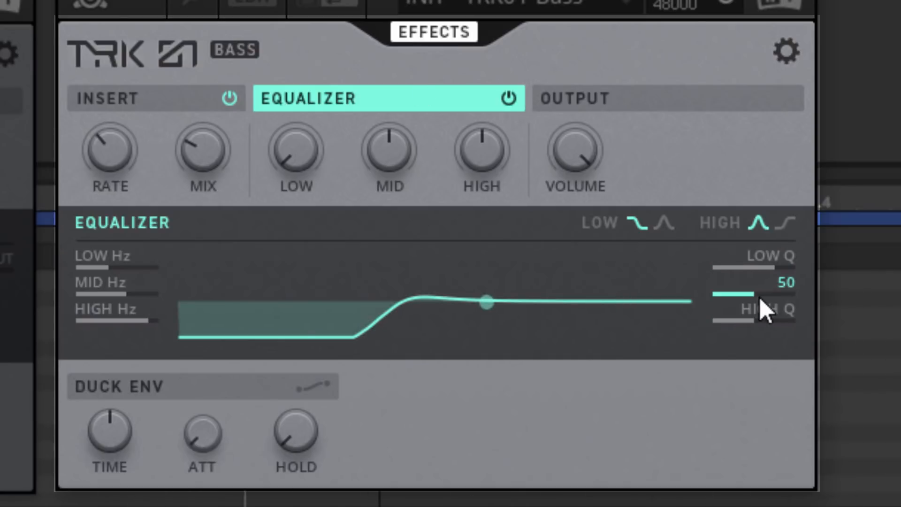
- Boost the equalizer's mid band to slightly above 2.4 dB and lower its Q to widen the boost
drag(395, 189, 439, 101)
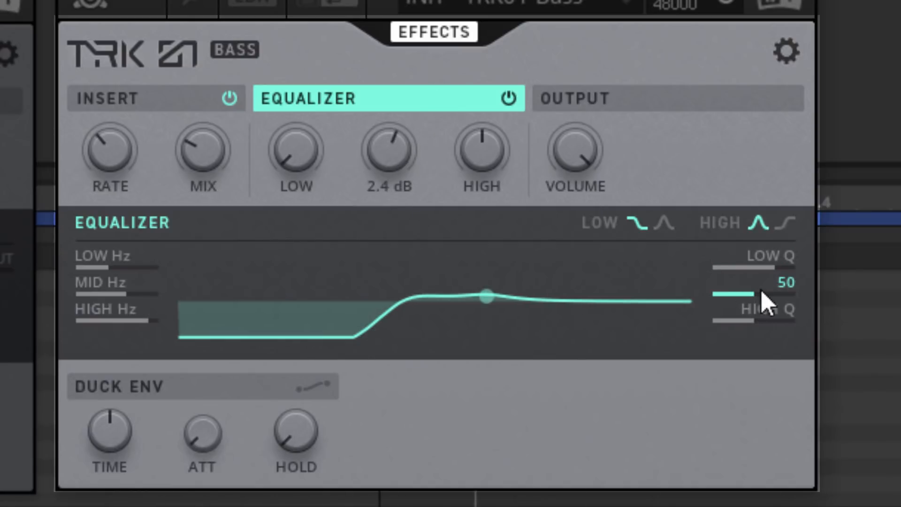
drag(768, 298, 747, 348)
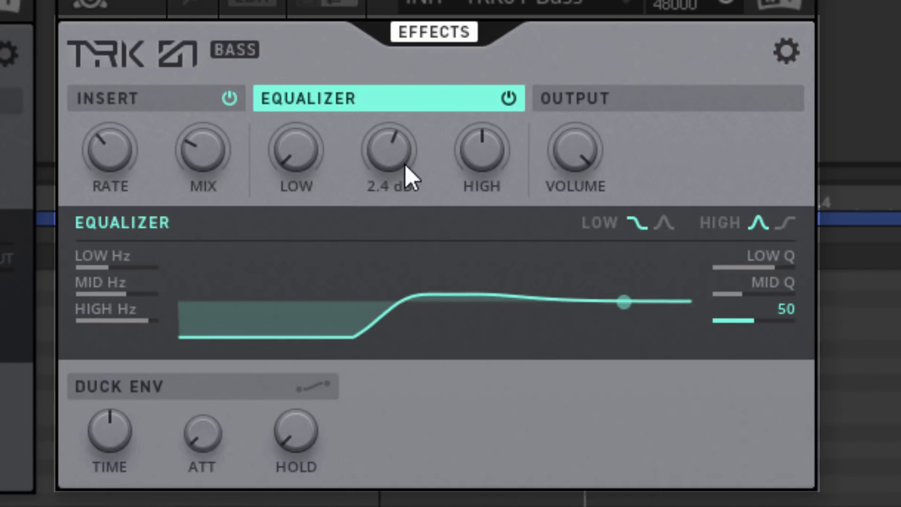
drag(404, 164, 410, 139)
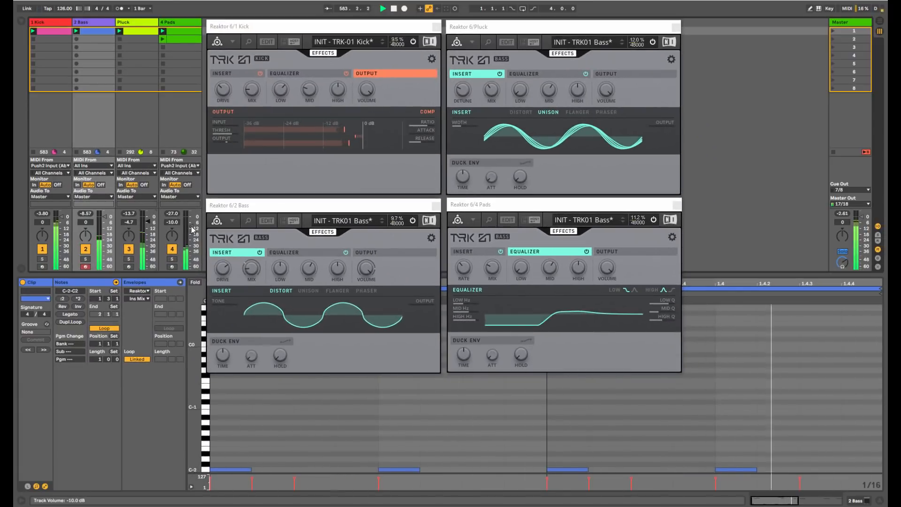
- Raise the 4 Pads track volume to -6.0 dB and shrink the clip editor to enlarge the session area
drag(191, 228, 191, 225)
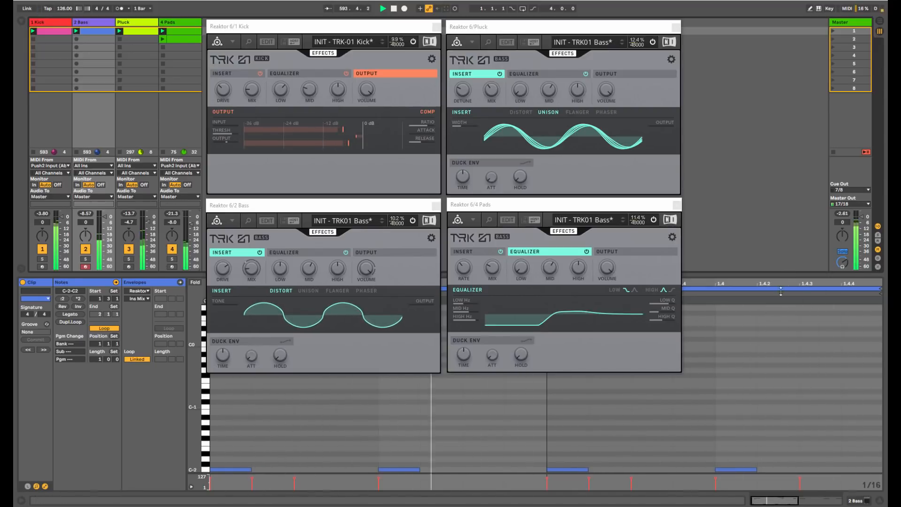
drag(780, 276, 780, 403)
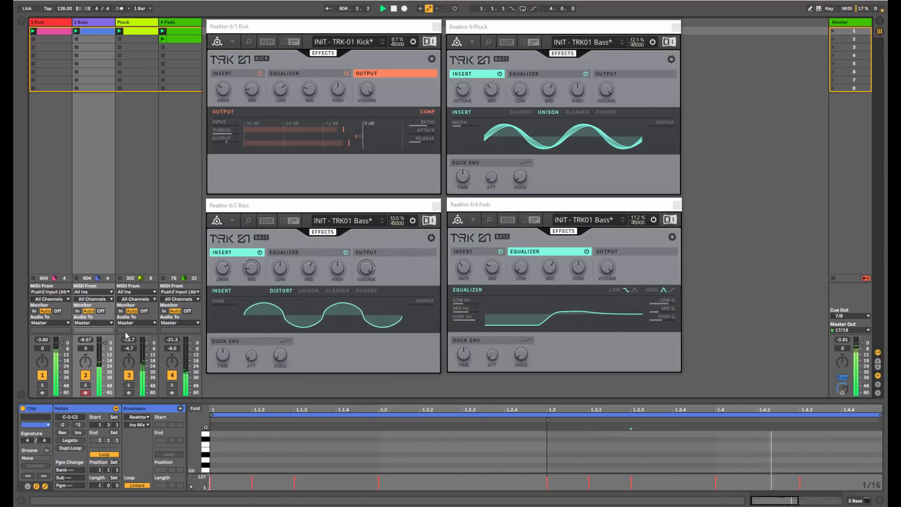
- Select the Pluck track and switch its synth from the effects page to the main oscillator and filter controls
click(141, 21)
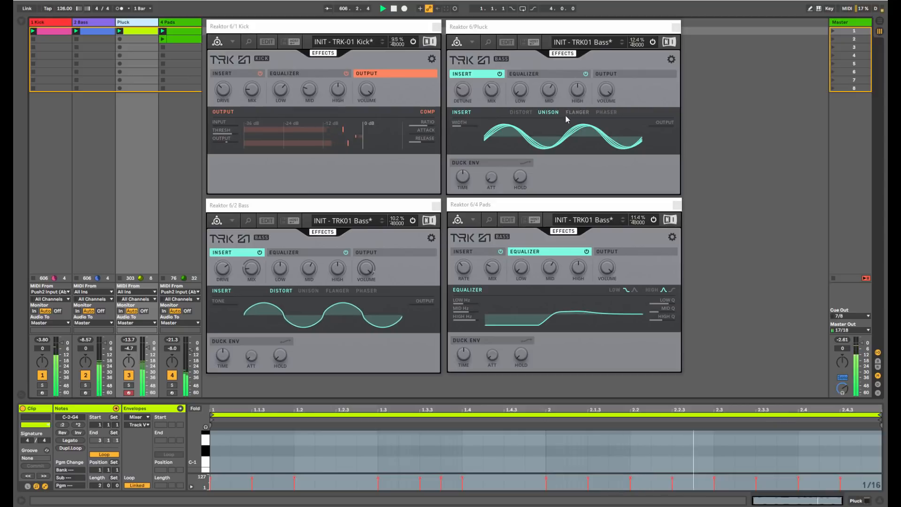
click(561, 54)
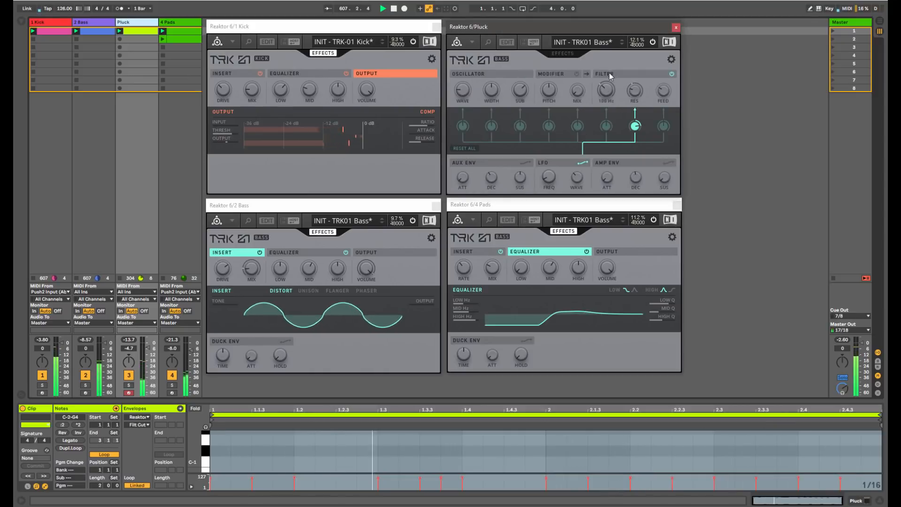